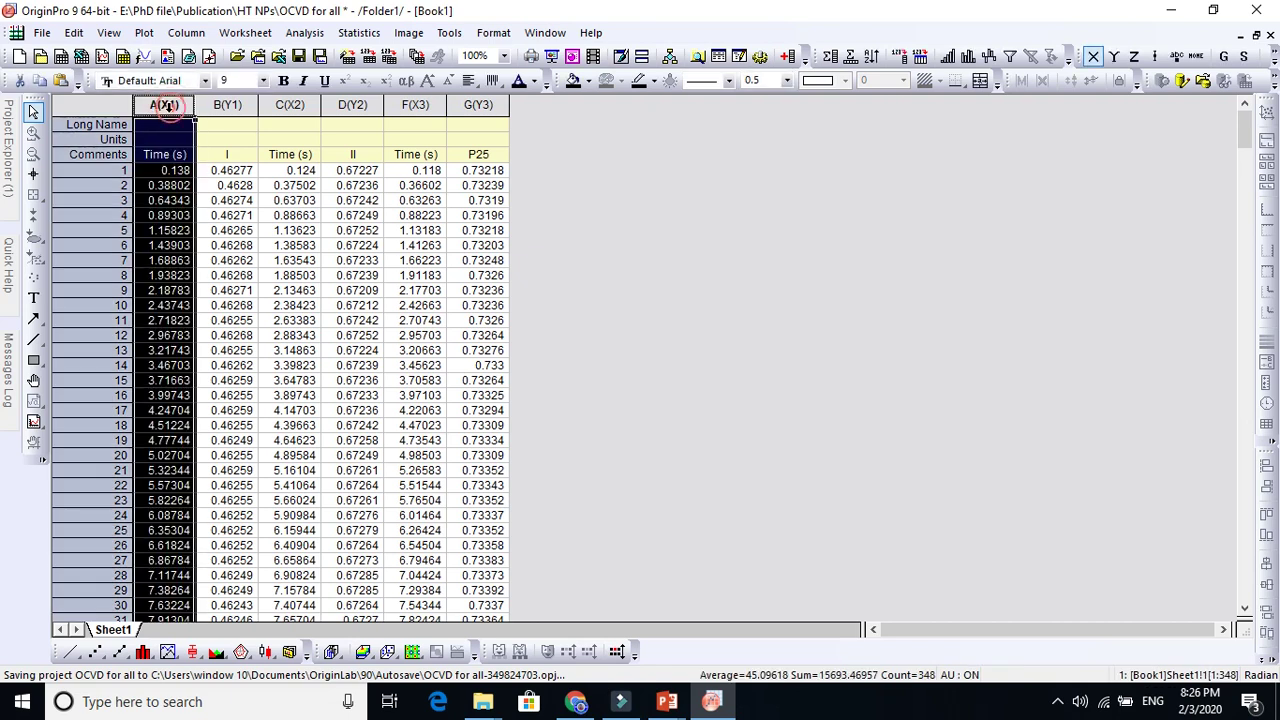
Make a trial line graph of columns A and B, then close and delete it
click(217, 105)
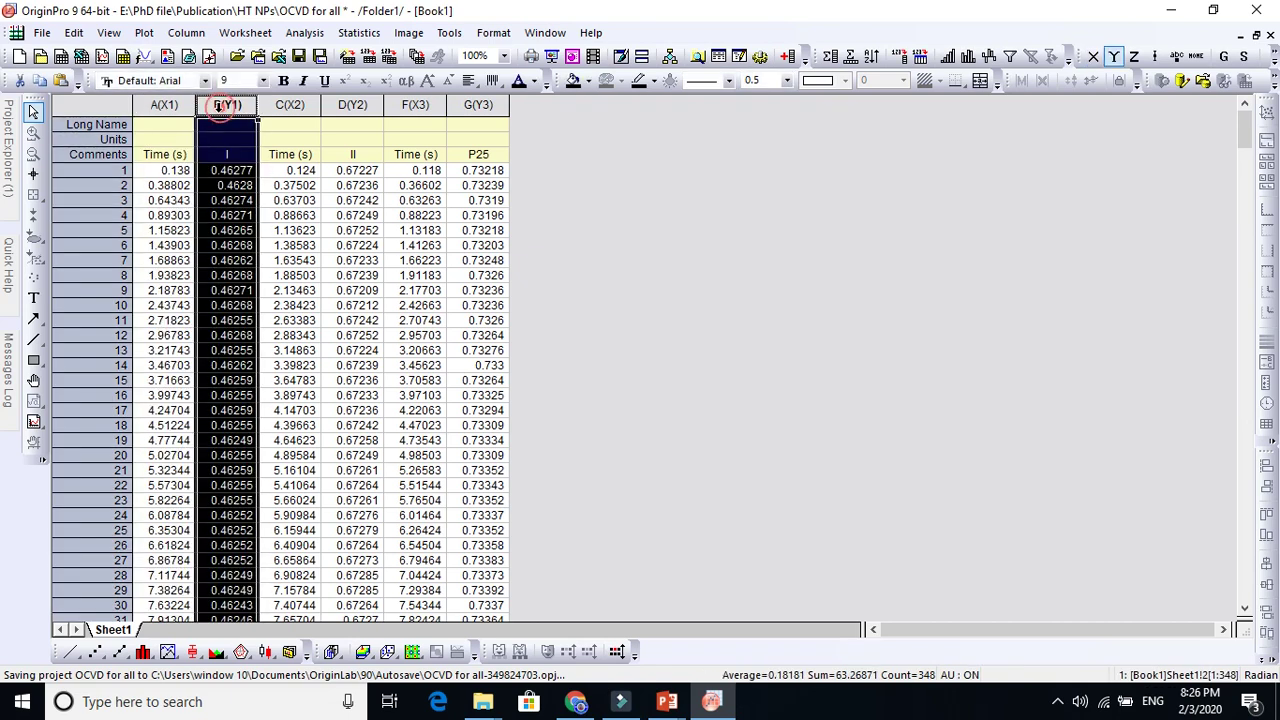
drag(176, 107, 226, 106)
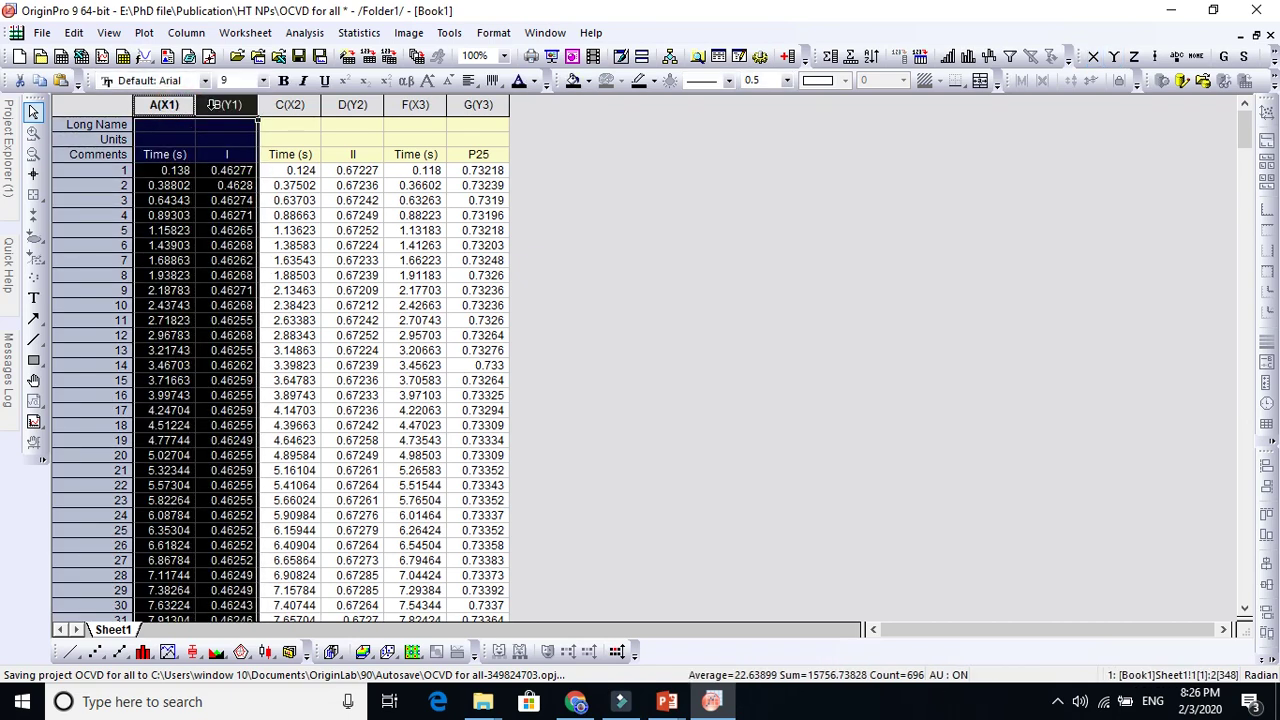
click(71, 651)
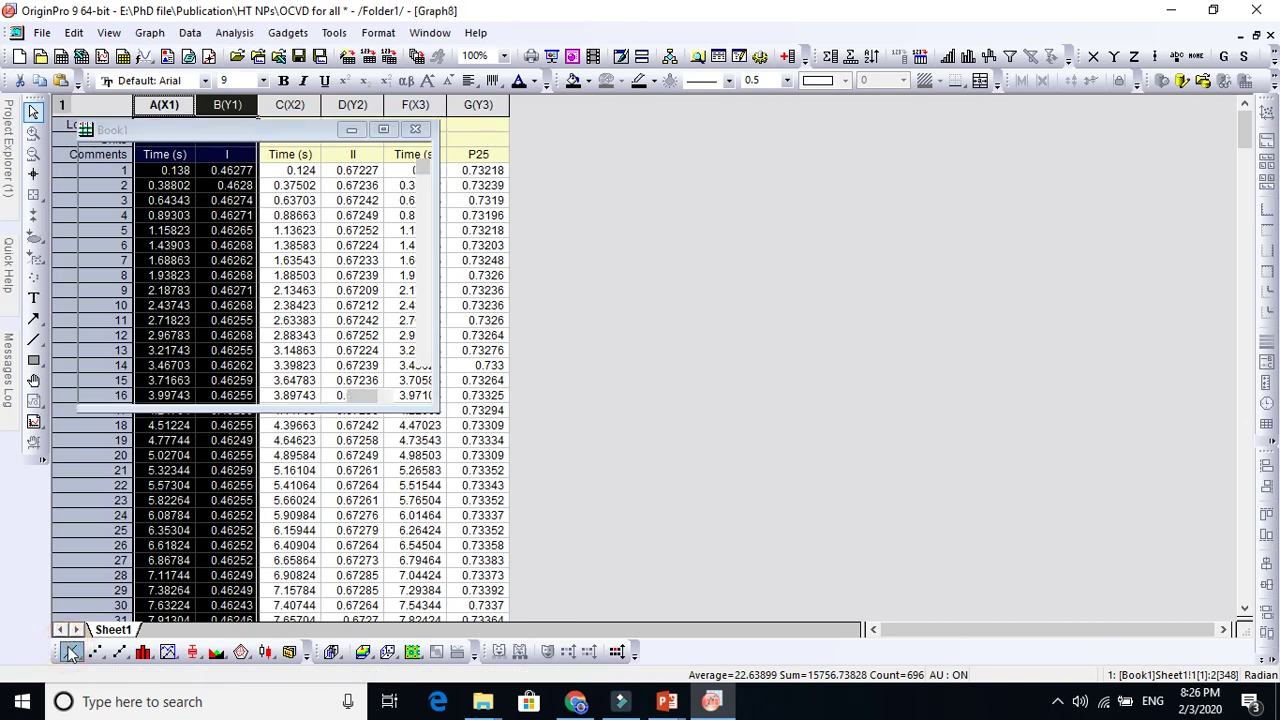
click(1271, 35)
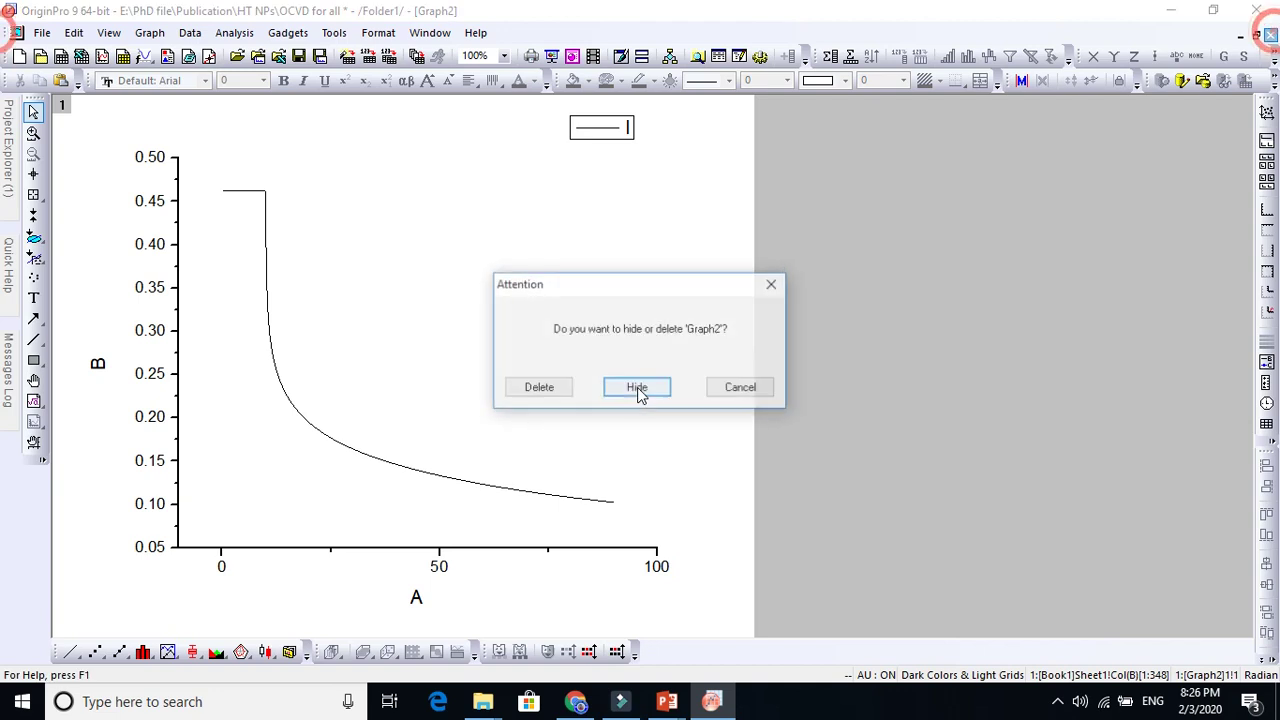
click(540, 388)
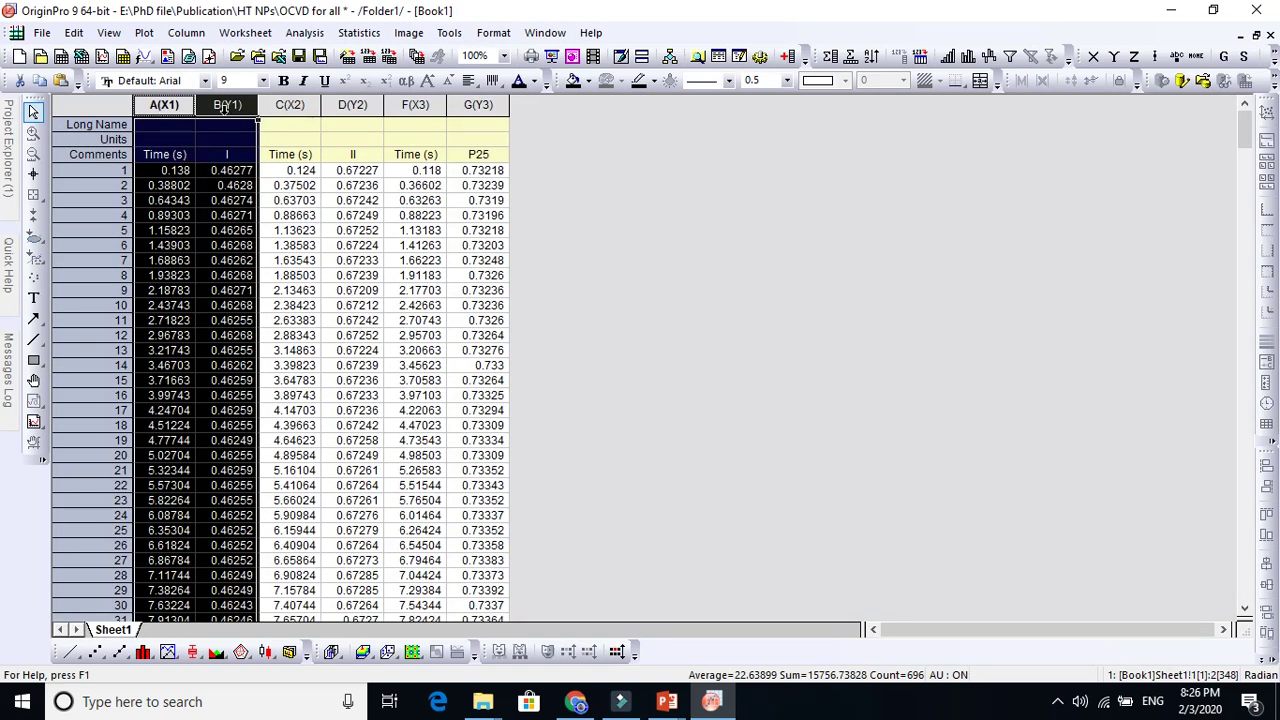
Select columns A(X1) through G(Y3) and plot them all together as a line graph
click(278, 106)
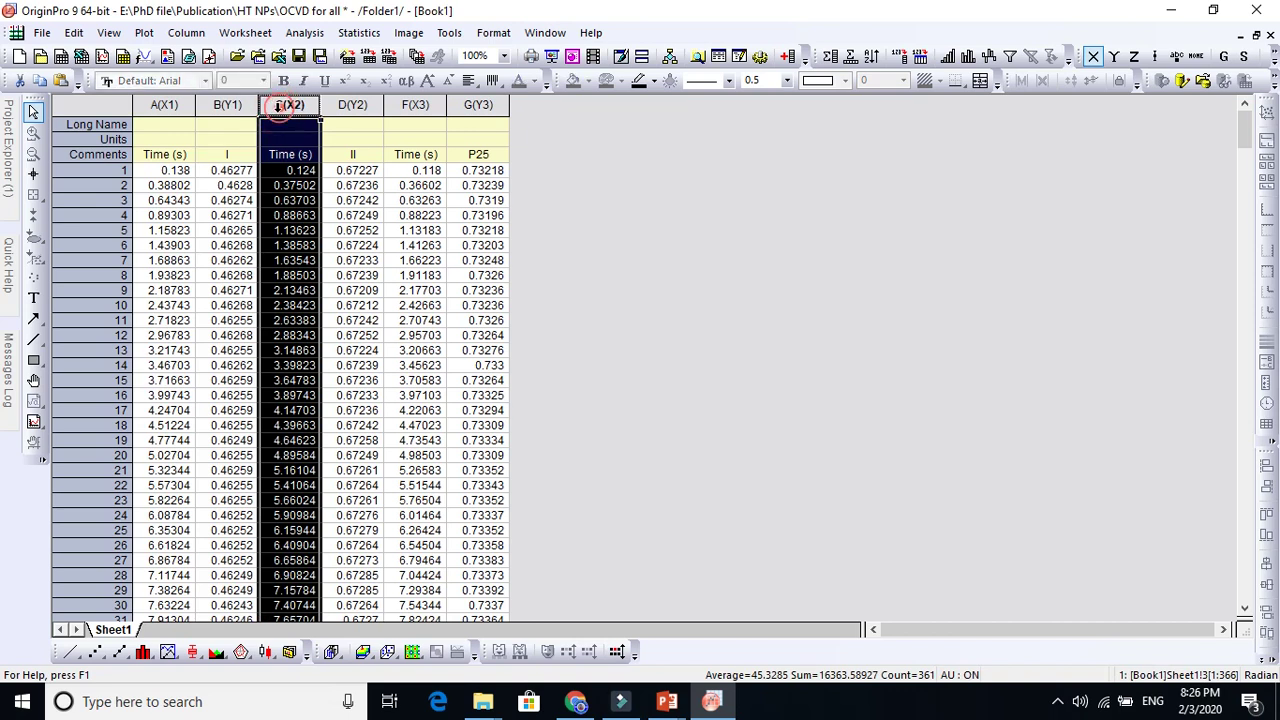
drag(278, 106, 452, 104)
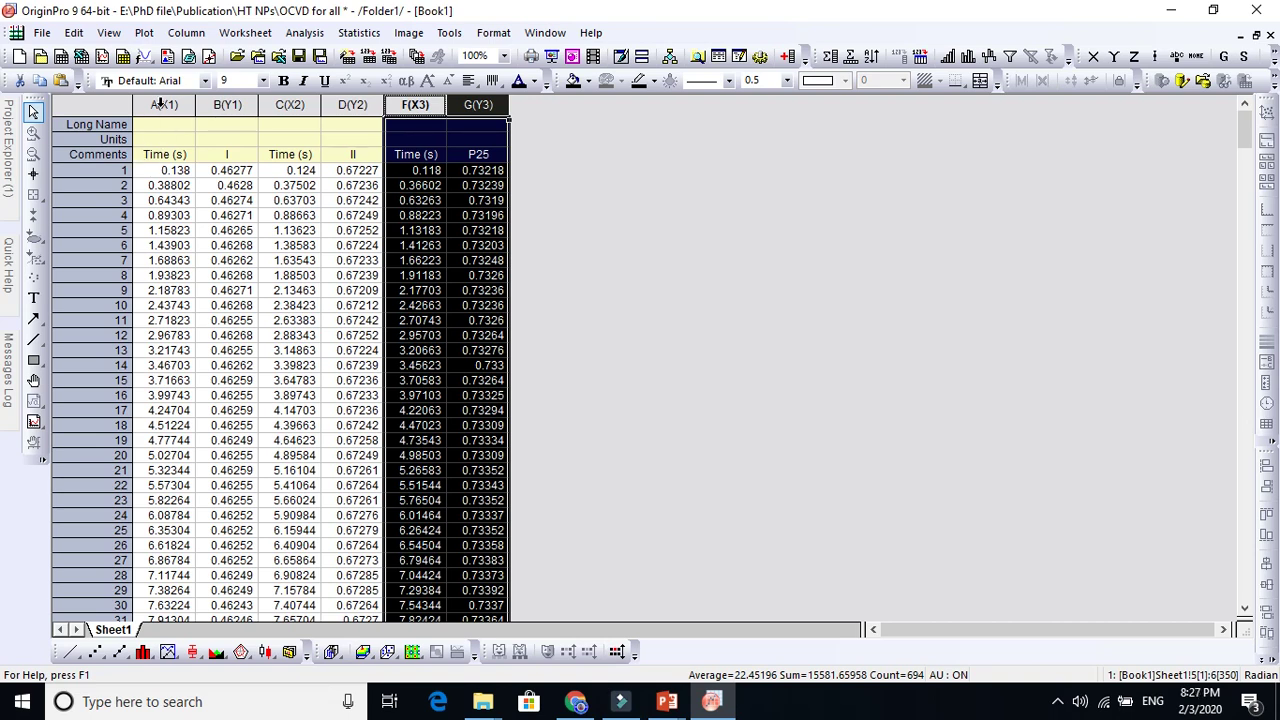
click(160, 104)
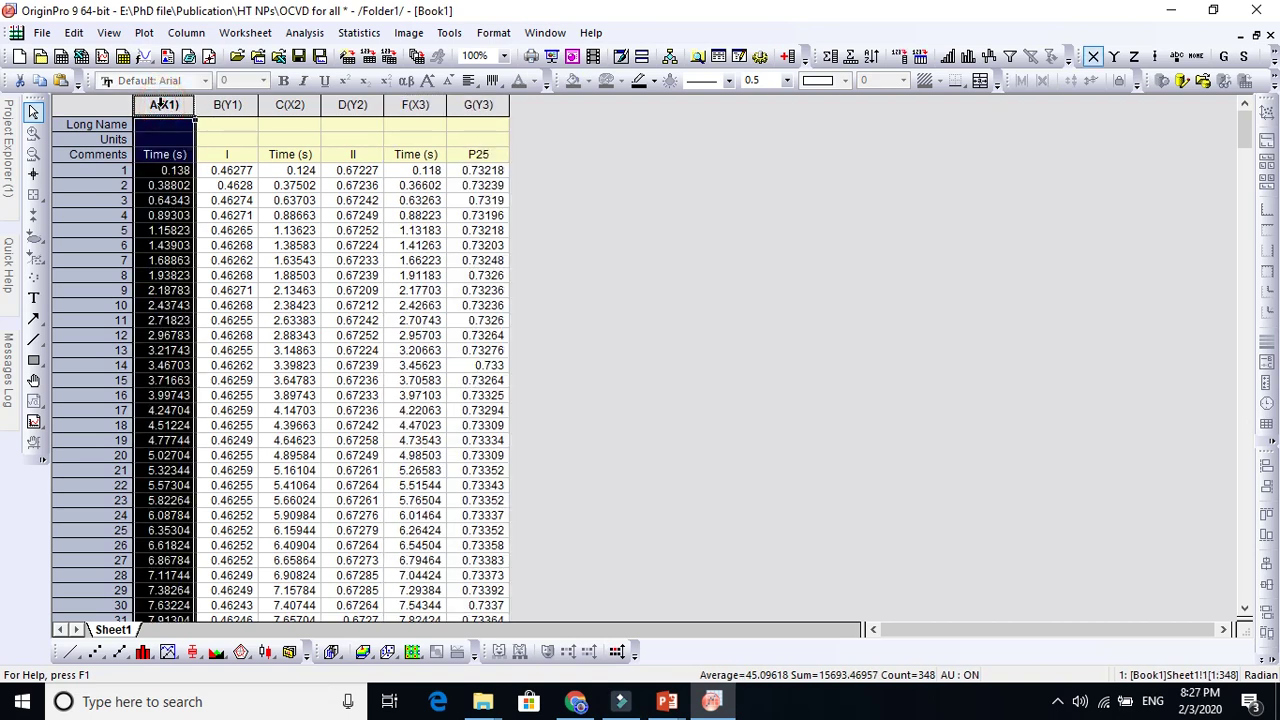
drag(198, 104, 458, 104)
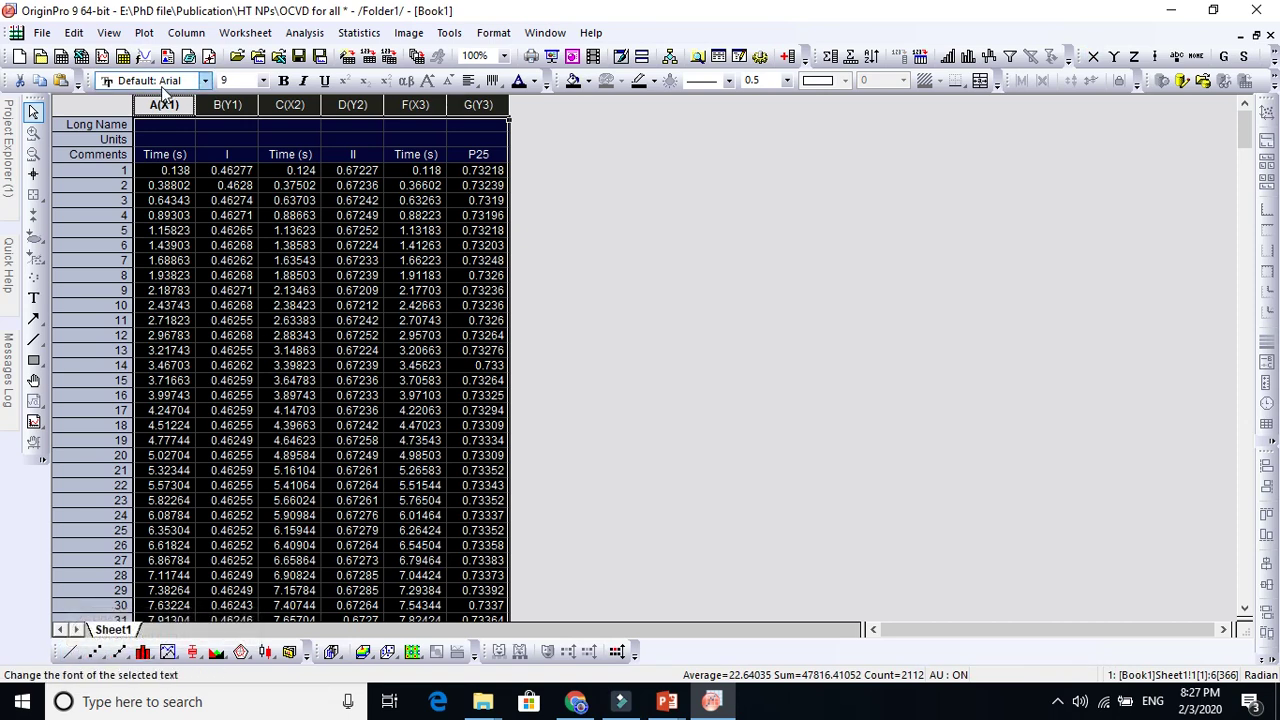
click(144, 33)
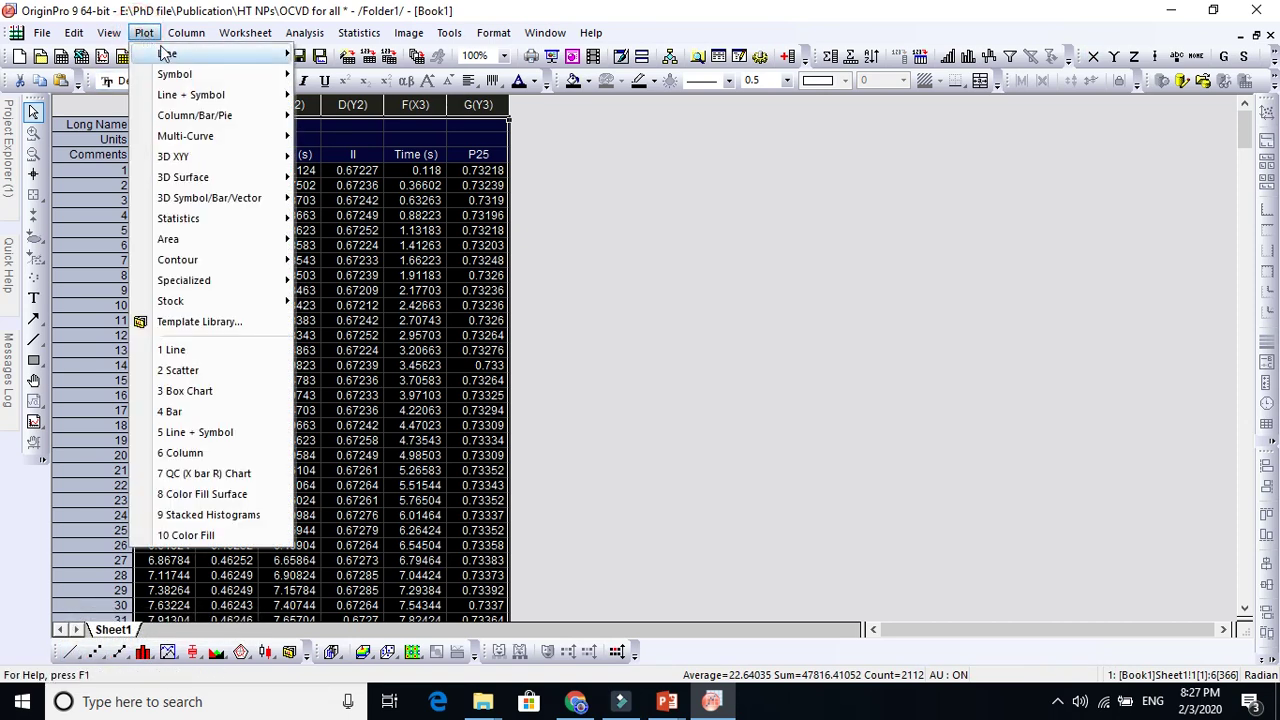
mouse_move(167, 57)
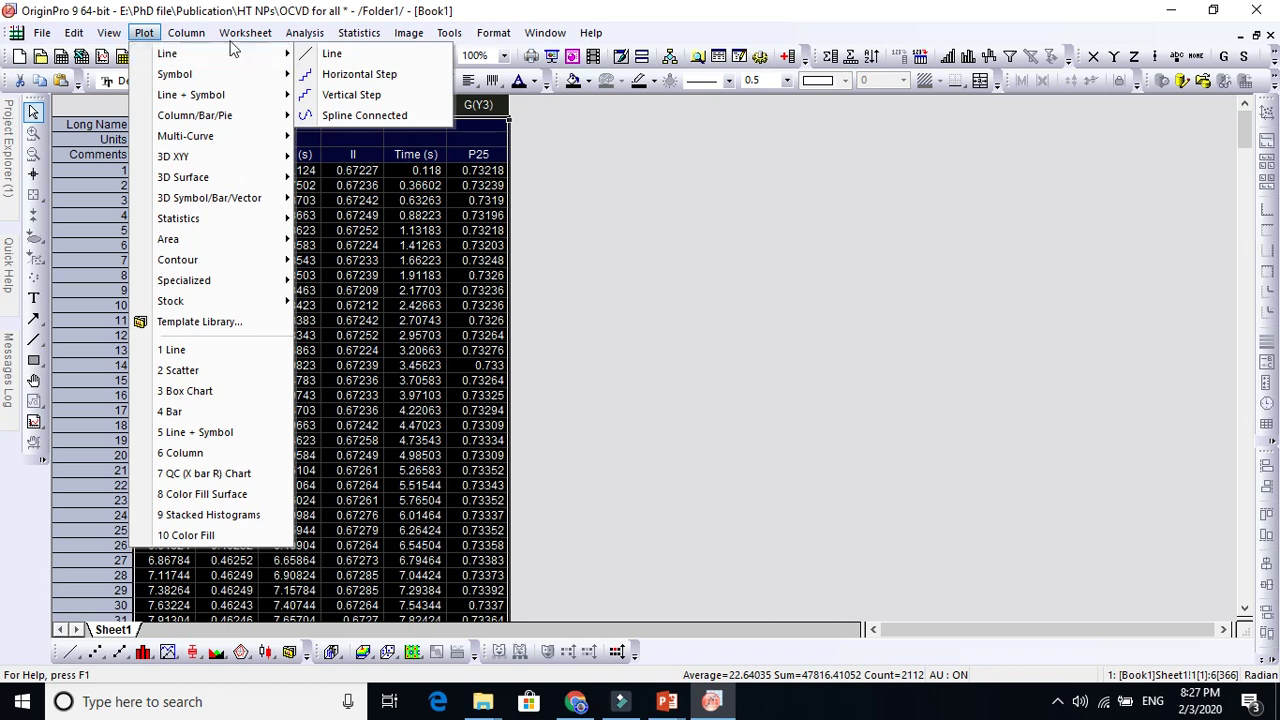
mouse_move(245, 33)
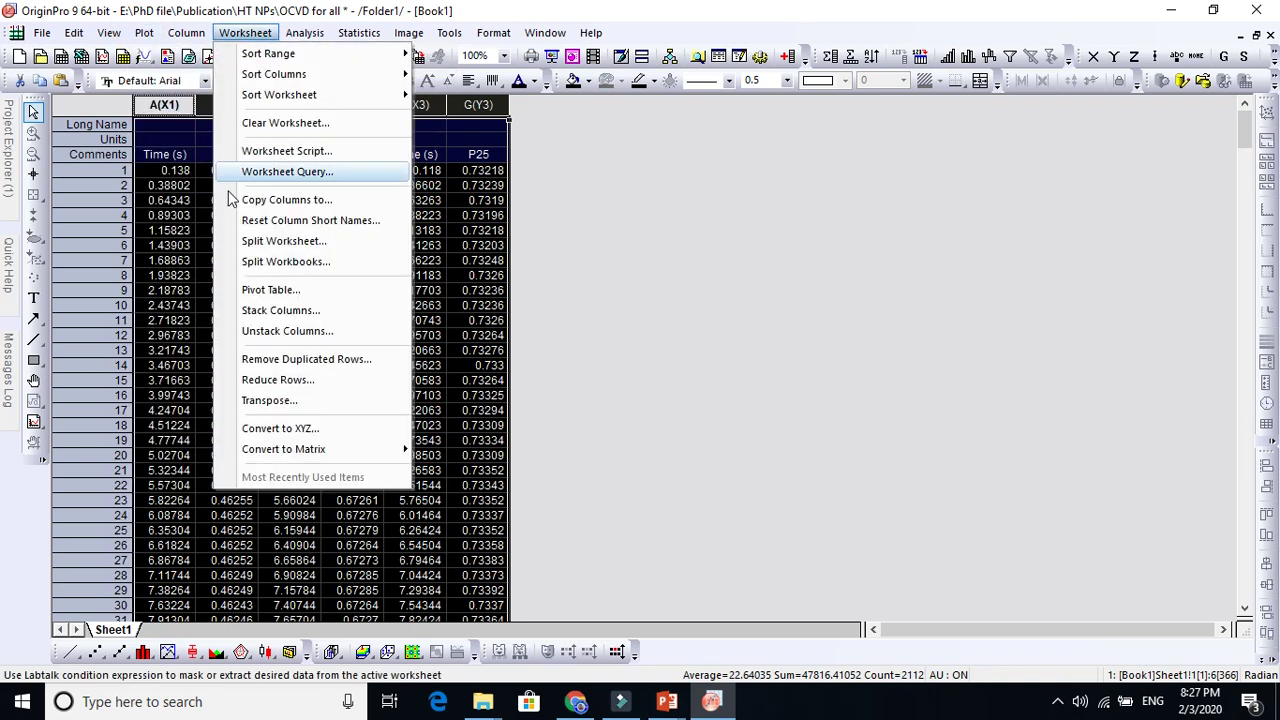
click(70, 652)
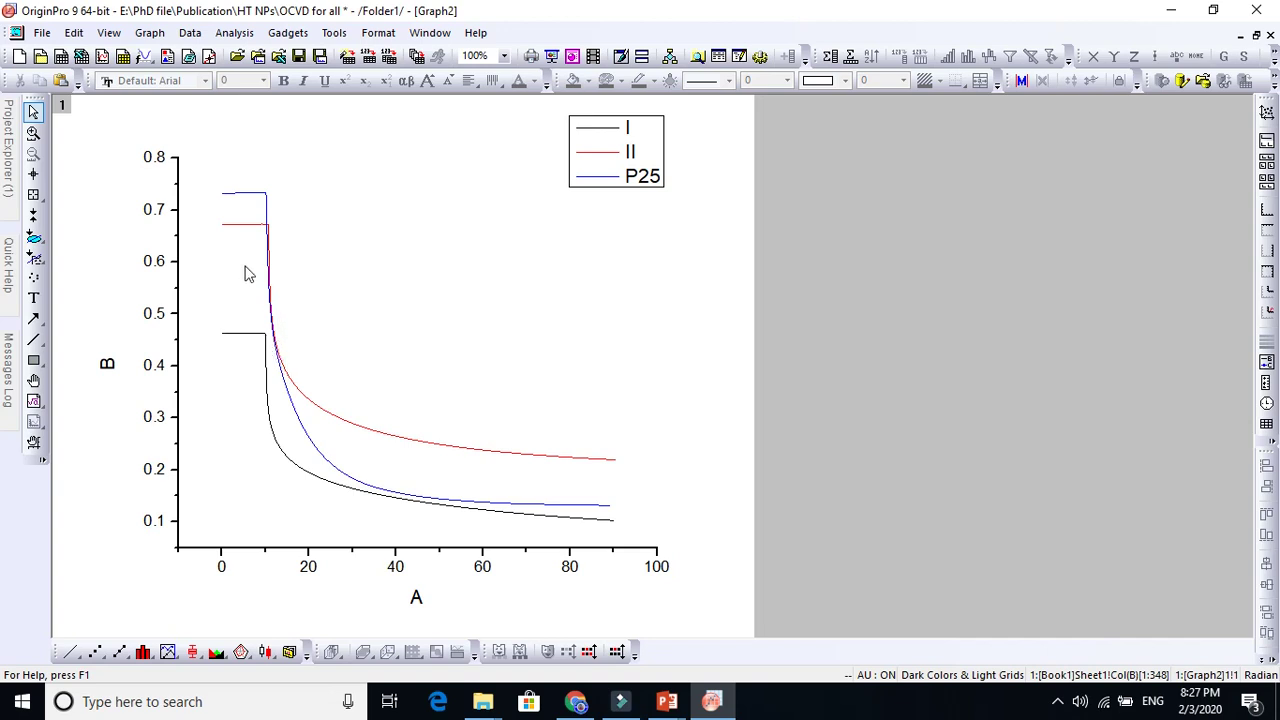
Select the group of curves I, II and P25, then the left Y-axis tick labels
click(280, 367)
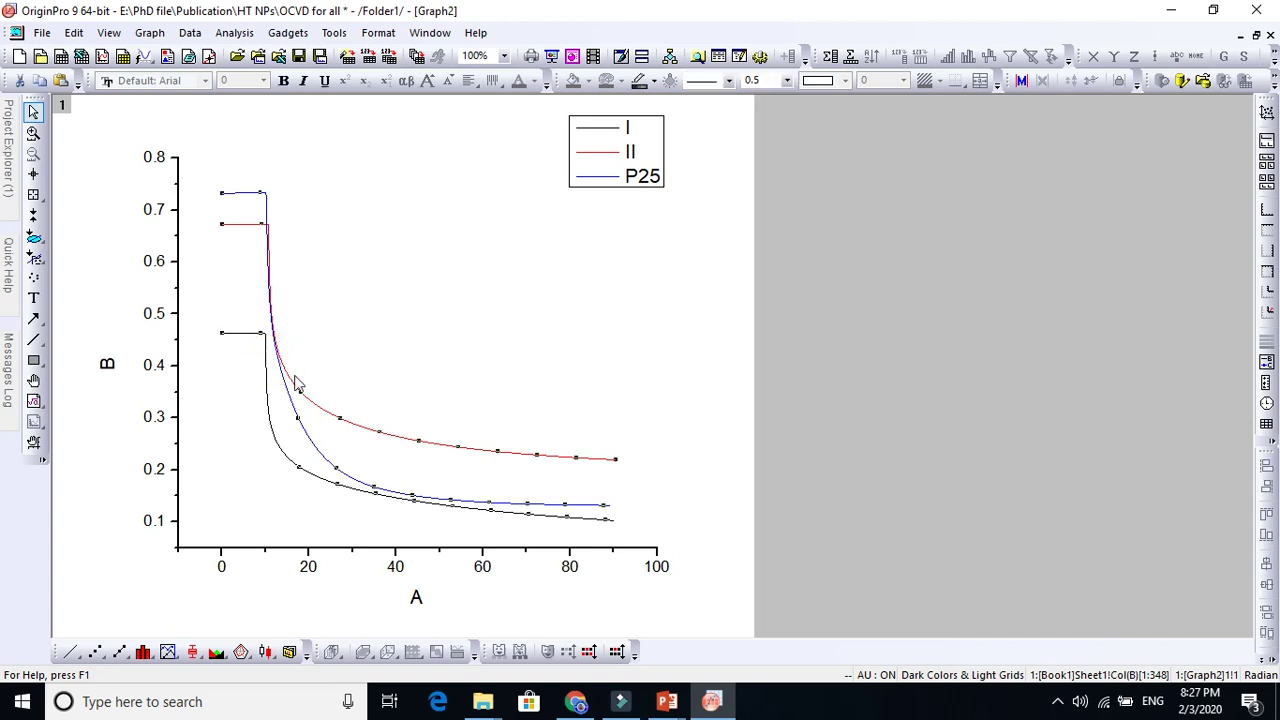
click(163, 368)
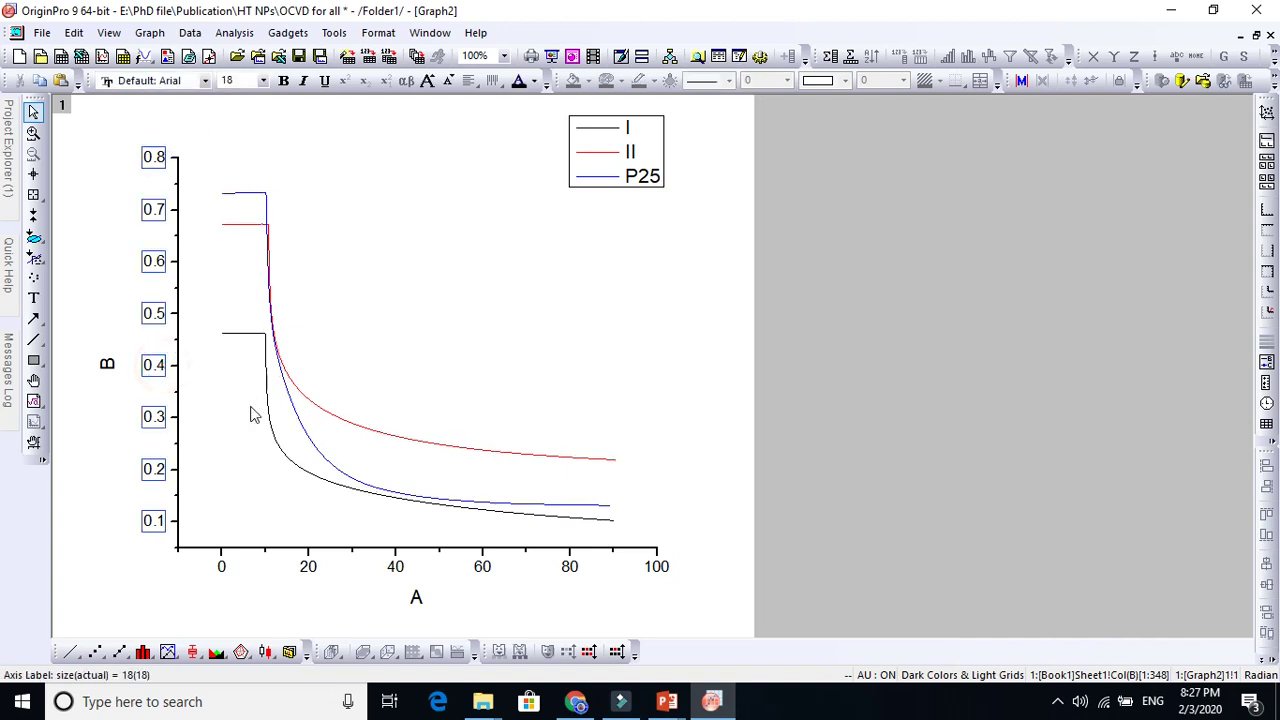
Open the Y Axis – Layer 1 dialog from the tick labels and move it right of the graph
double_click(160, 375)
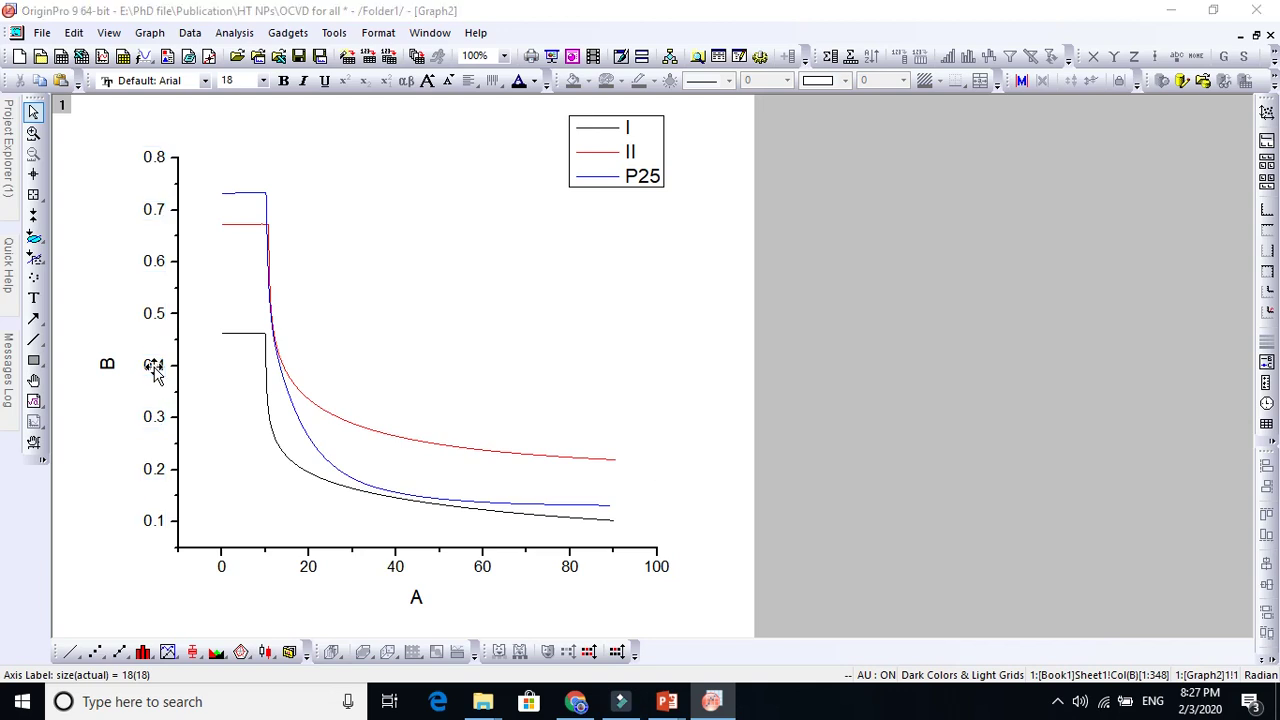
drag(645, 192, 700, 183)
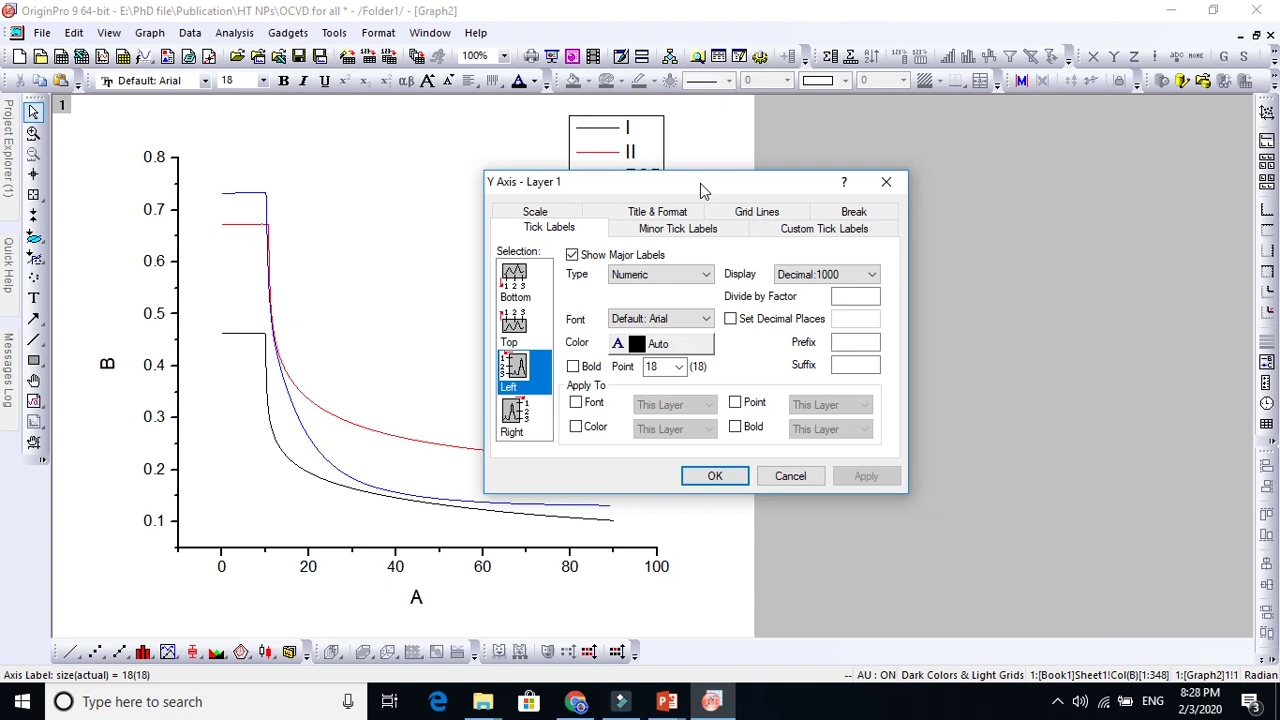
drag(700, 183, 893, 165)
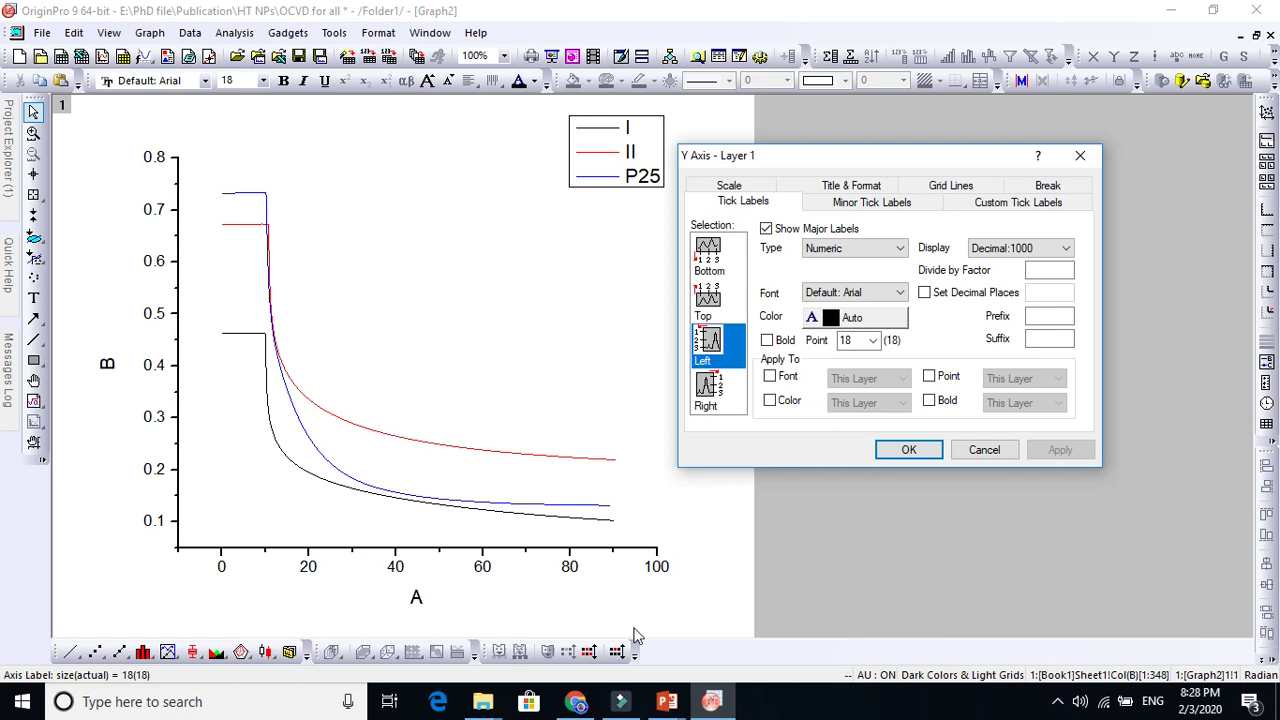
Show the top axis line and ticks on the graph
click(846, 187)
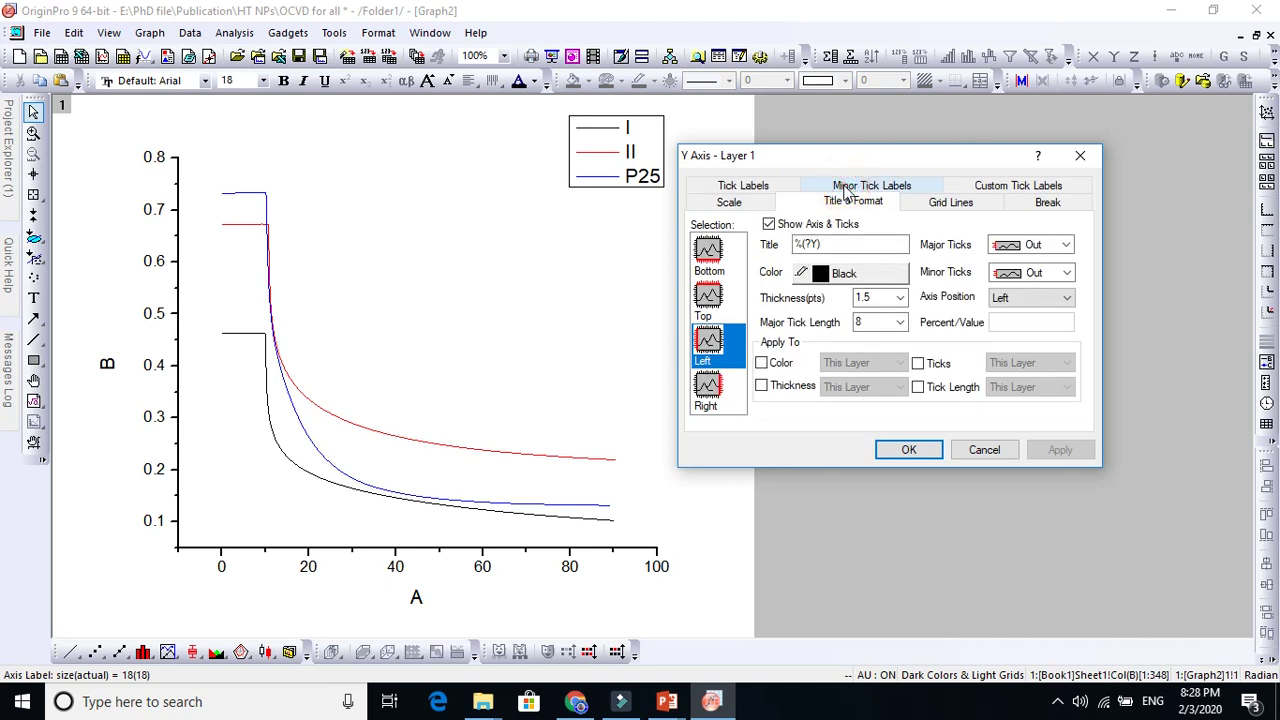
click(708, 252)
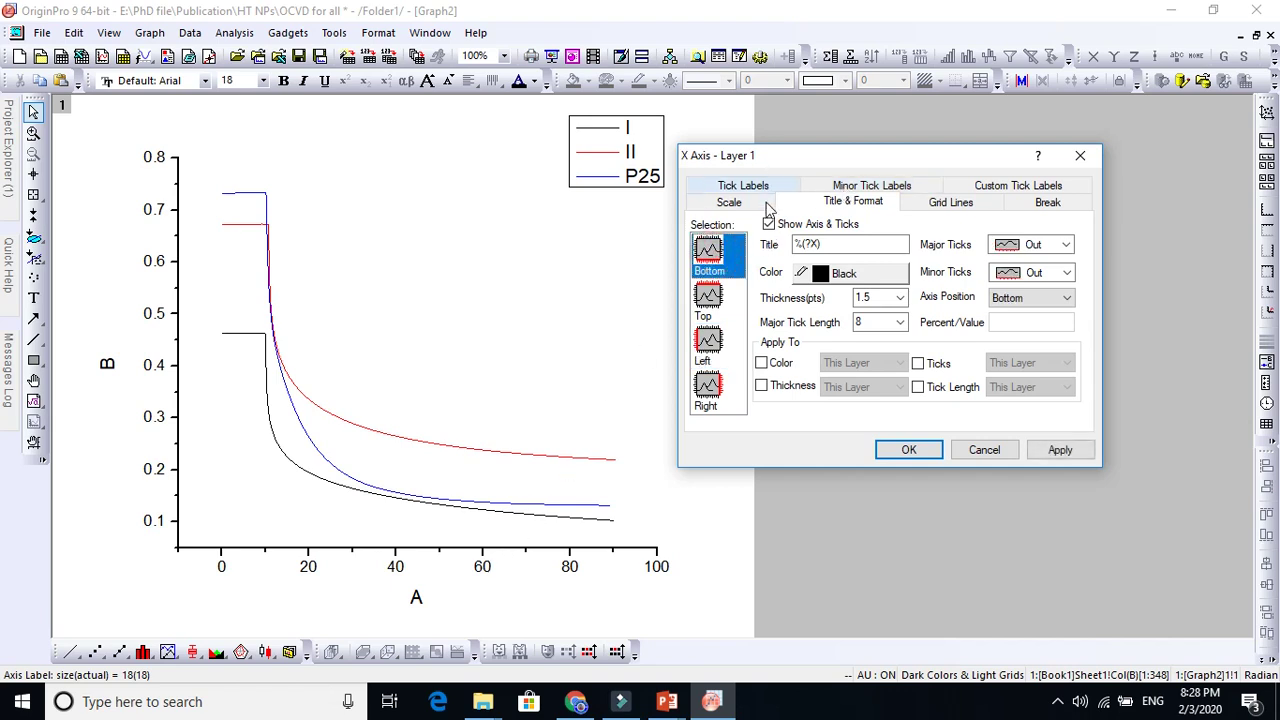
click(710, 294)
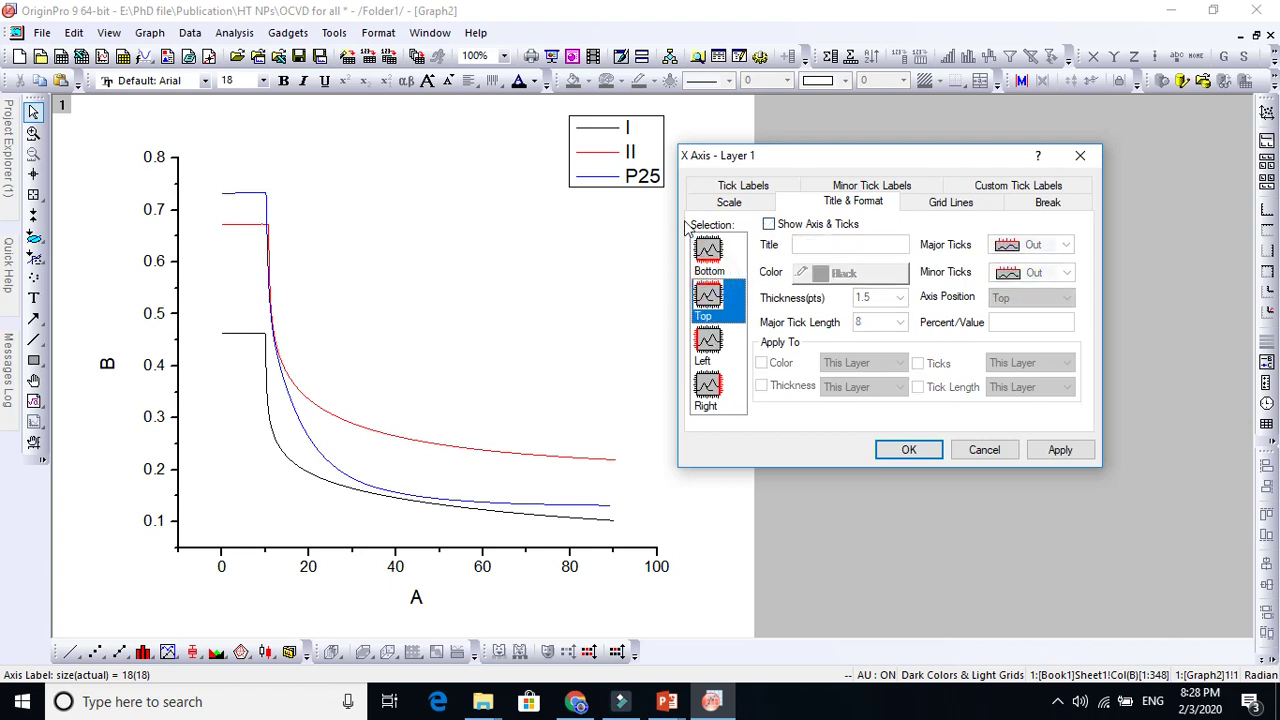
click(769, 225)
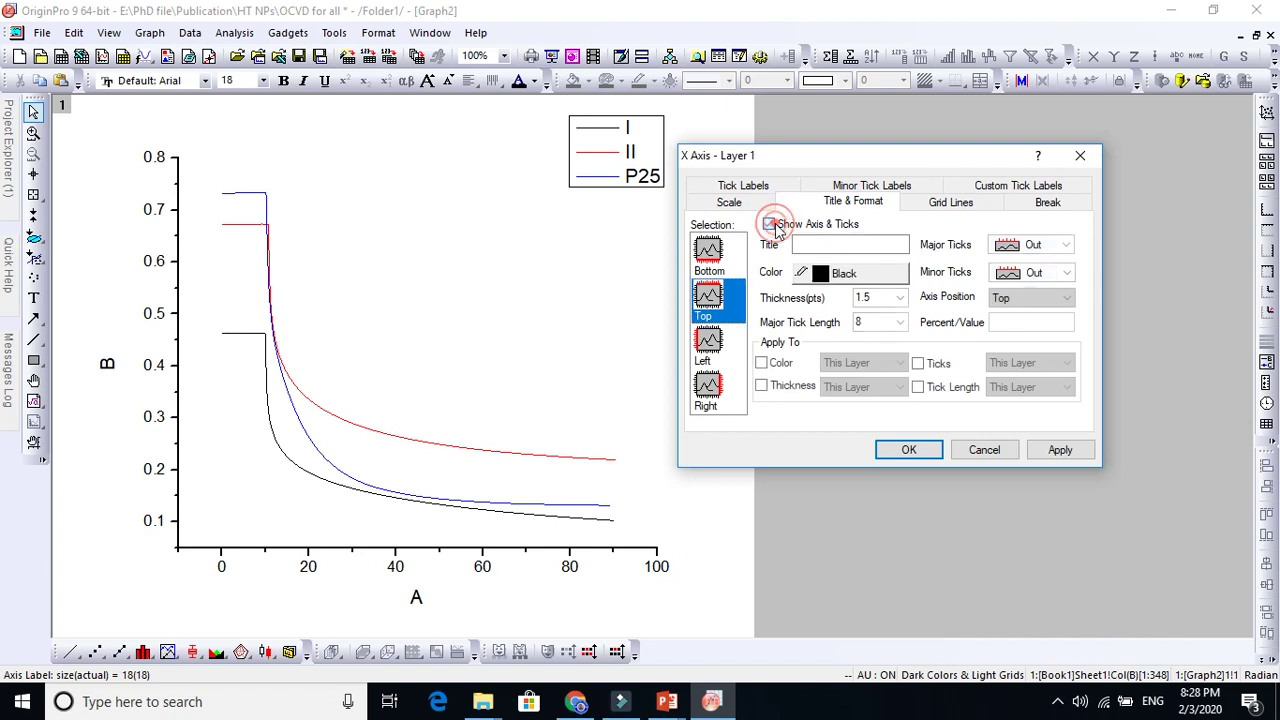
click(1058, 452)
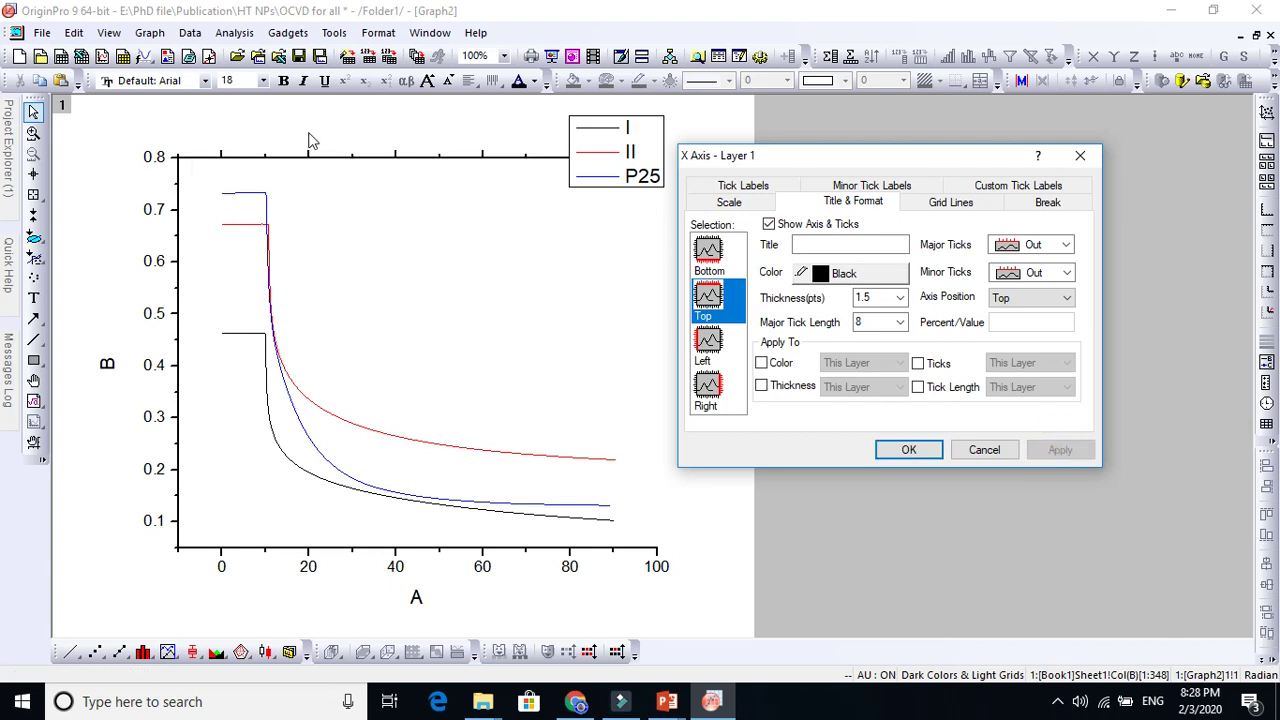
Set the top axis major and minor ticks to point In
click(397, 162)
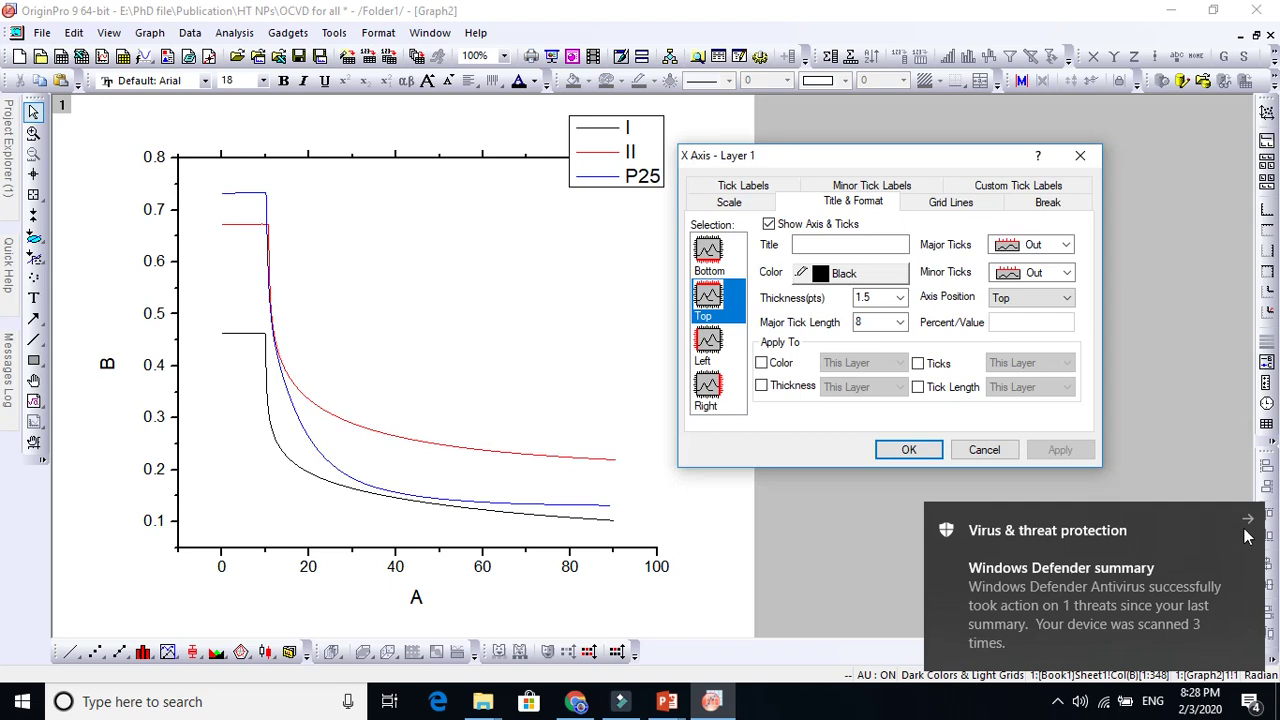
click(266, 159)
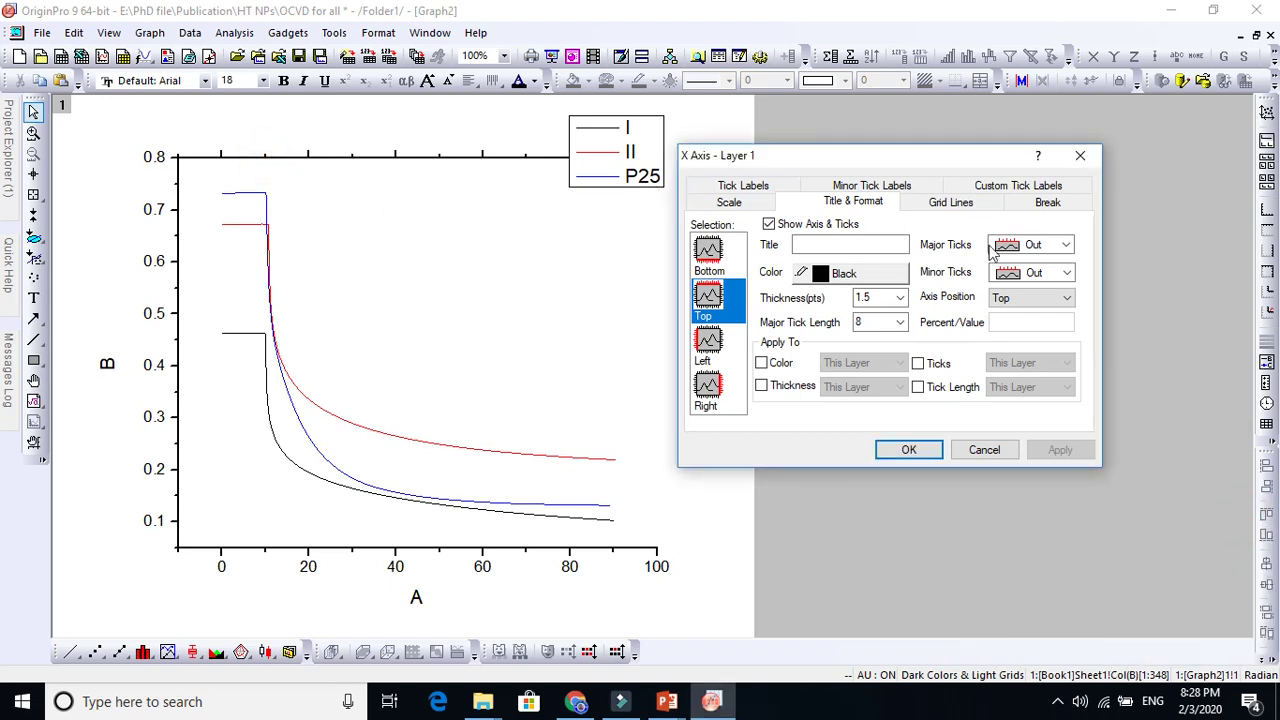
click(1020, 247)
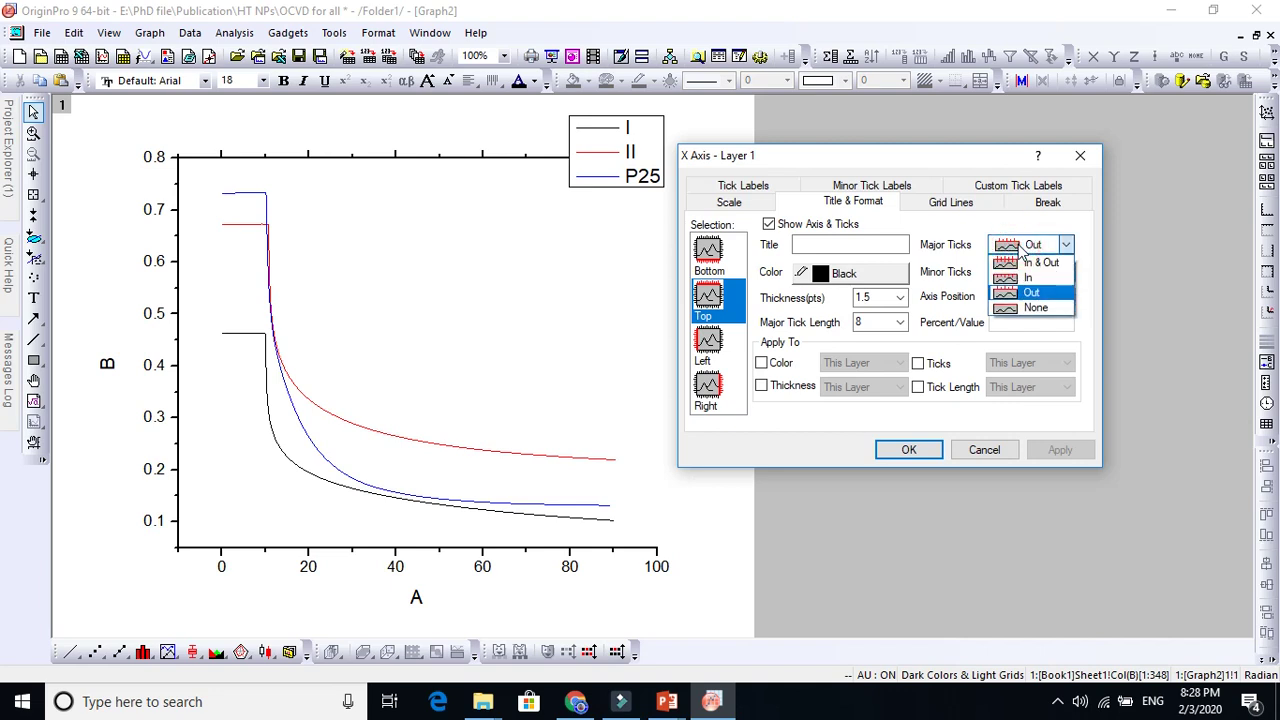
click(1026, 278)
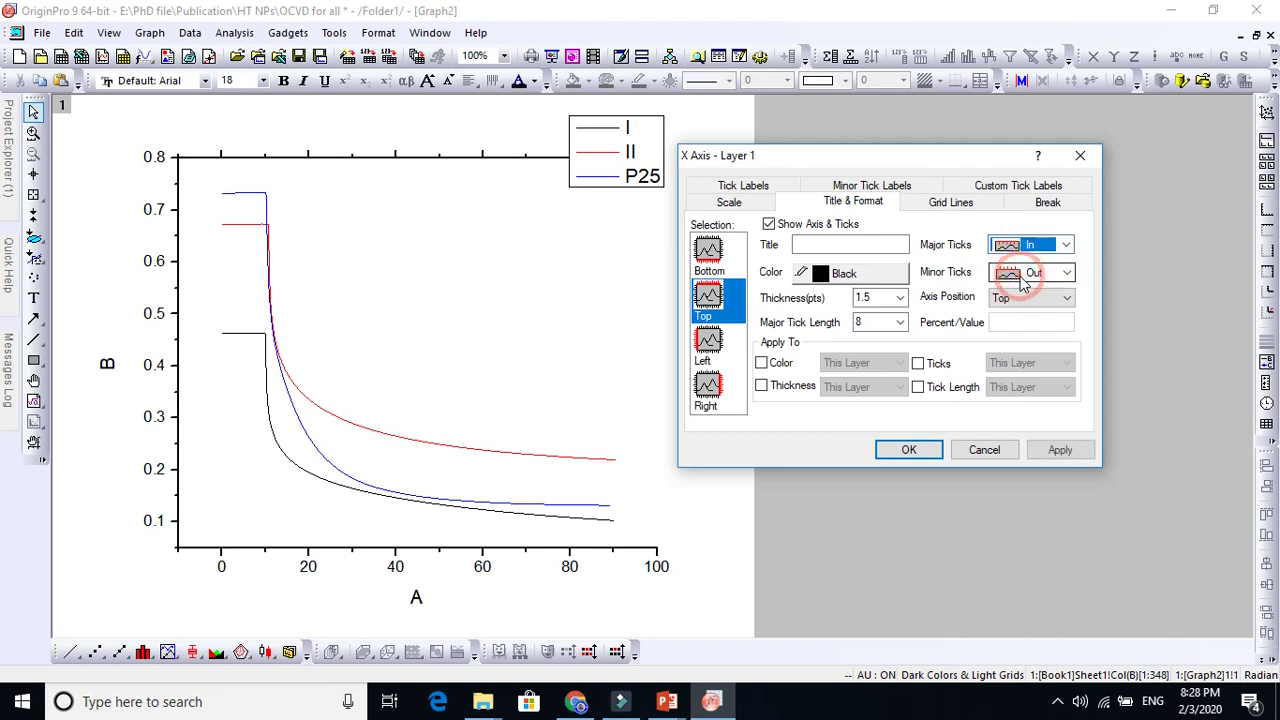
click(1060, 455)
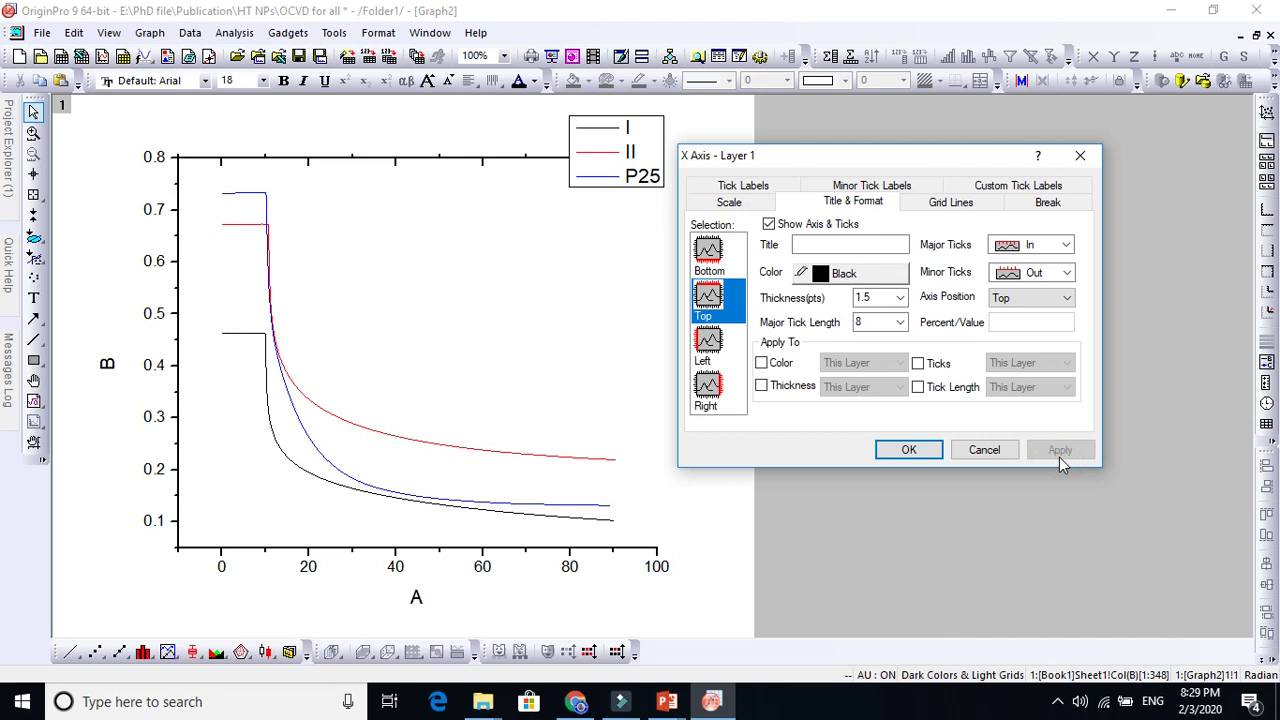
click(1064, 275)
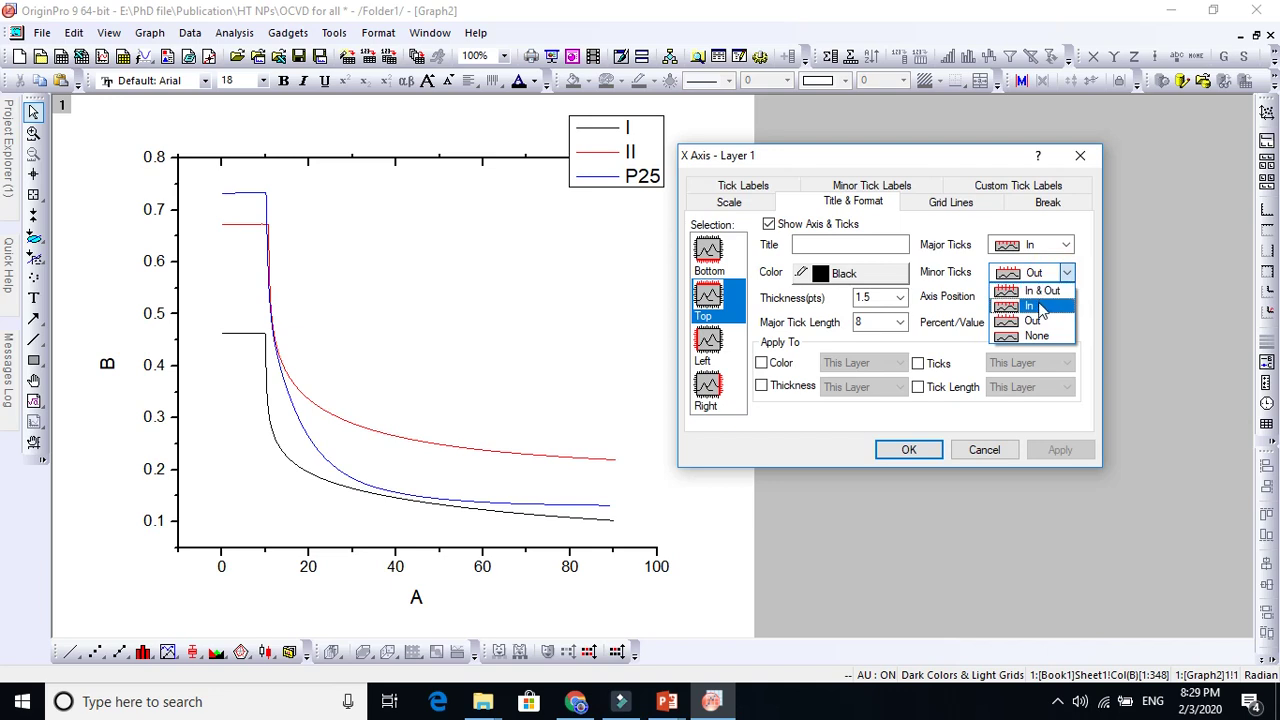
click(1034, 306)
click(1064, 452)
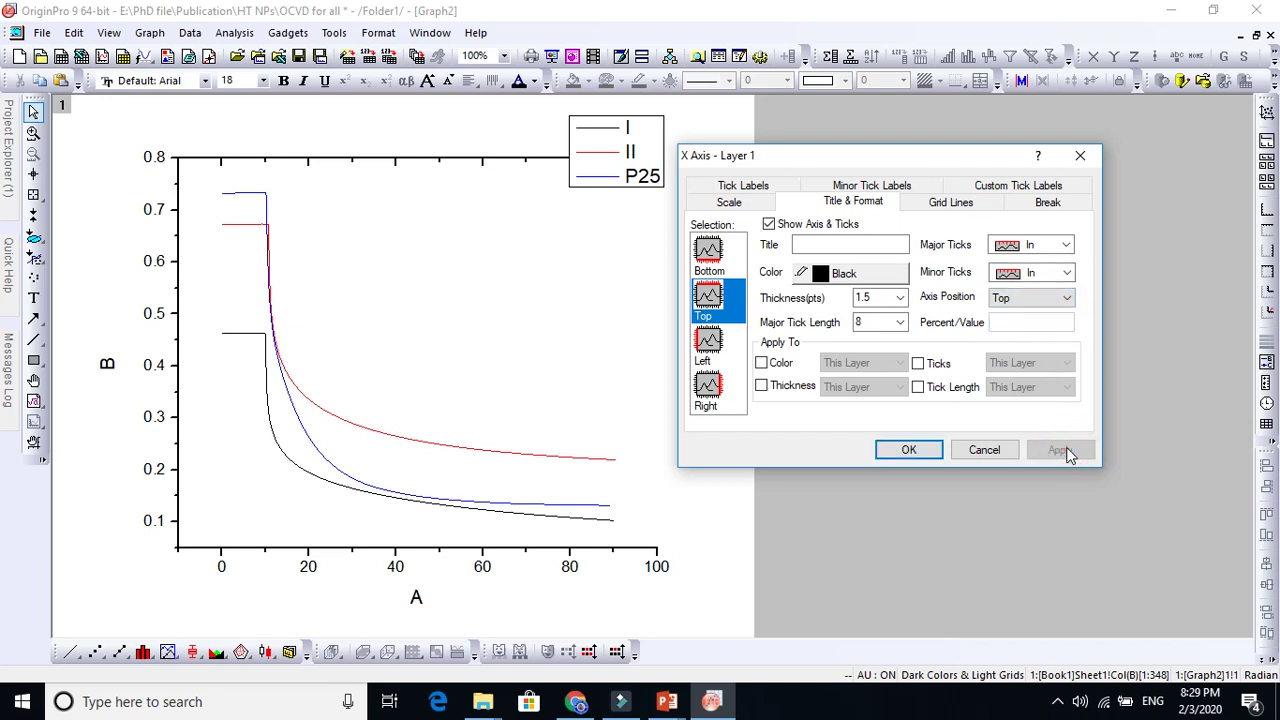
click(708, 347)
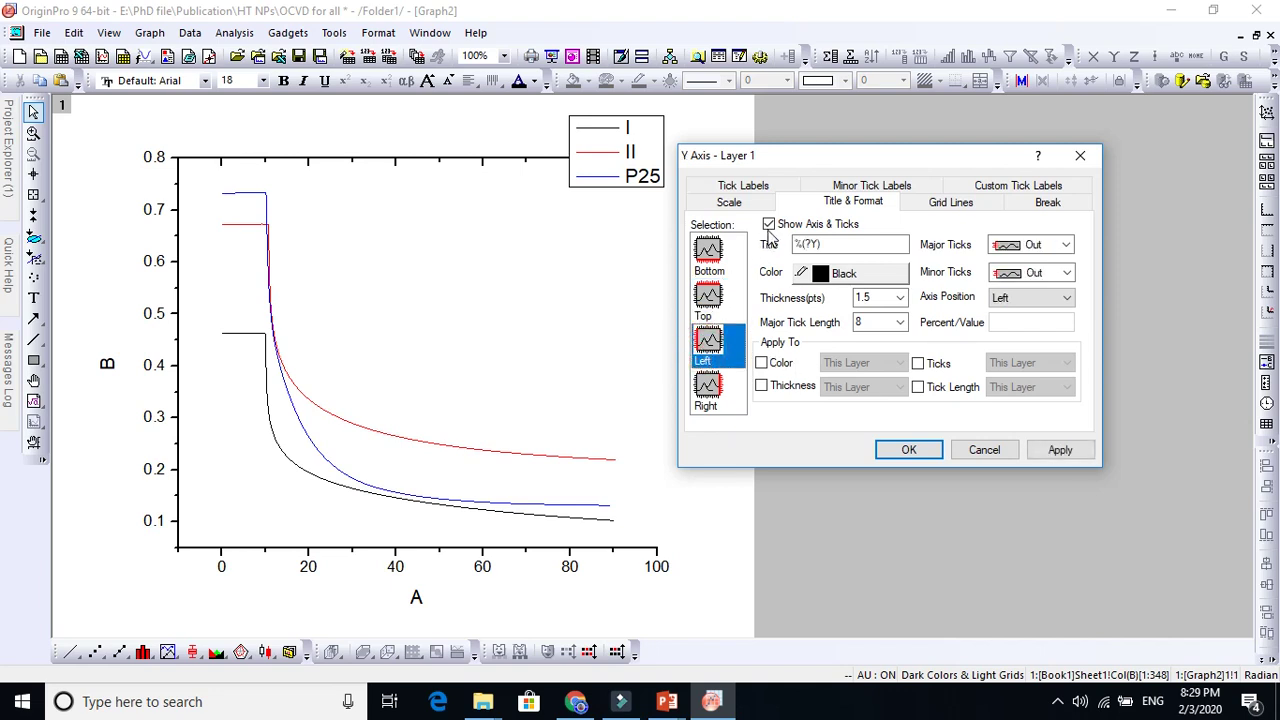
Turn on the Right axis with Show Axis & Ticks and major ticks set to In
click(708, 388)
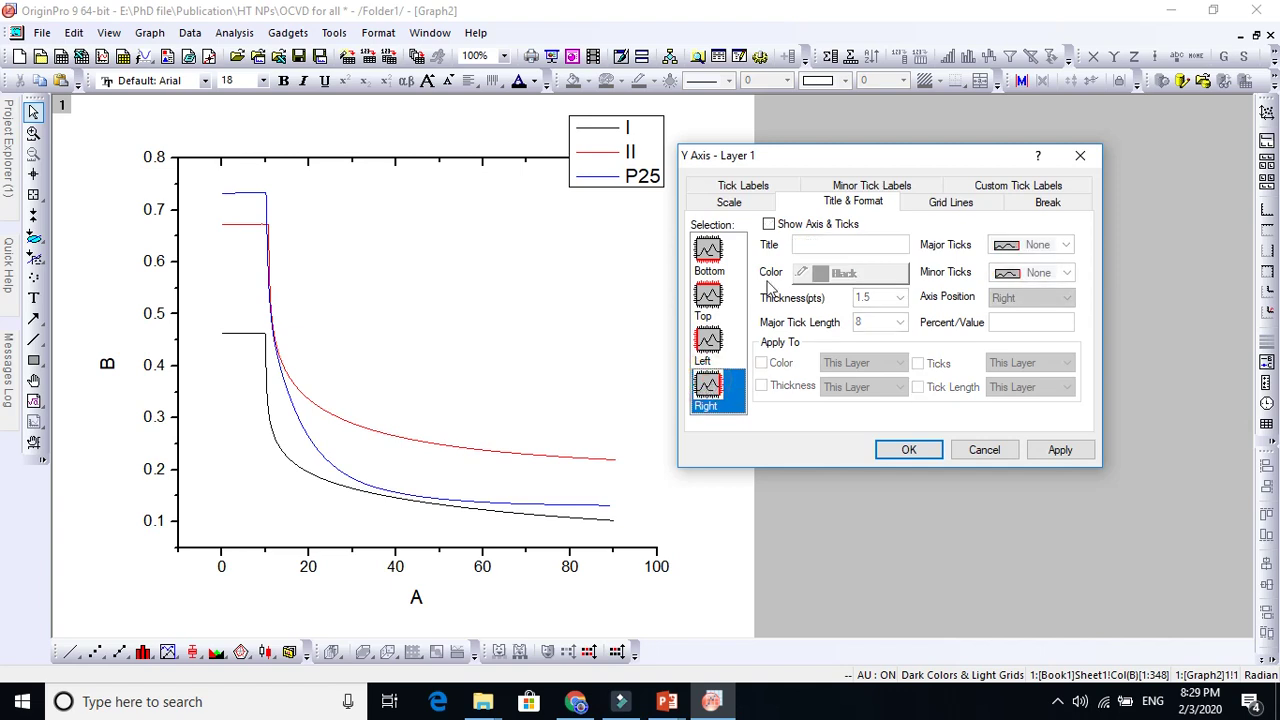
click(769, 225)
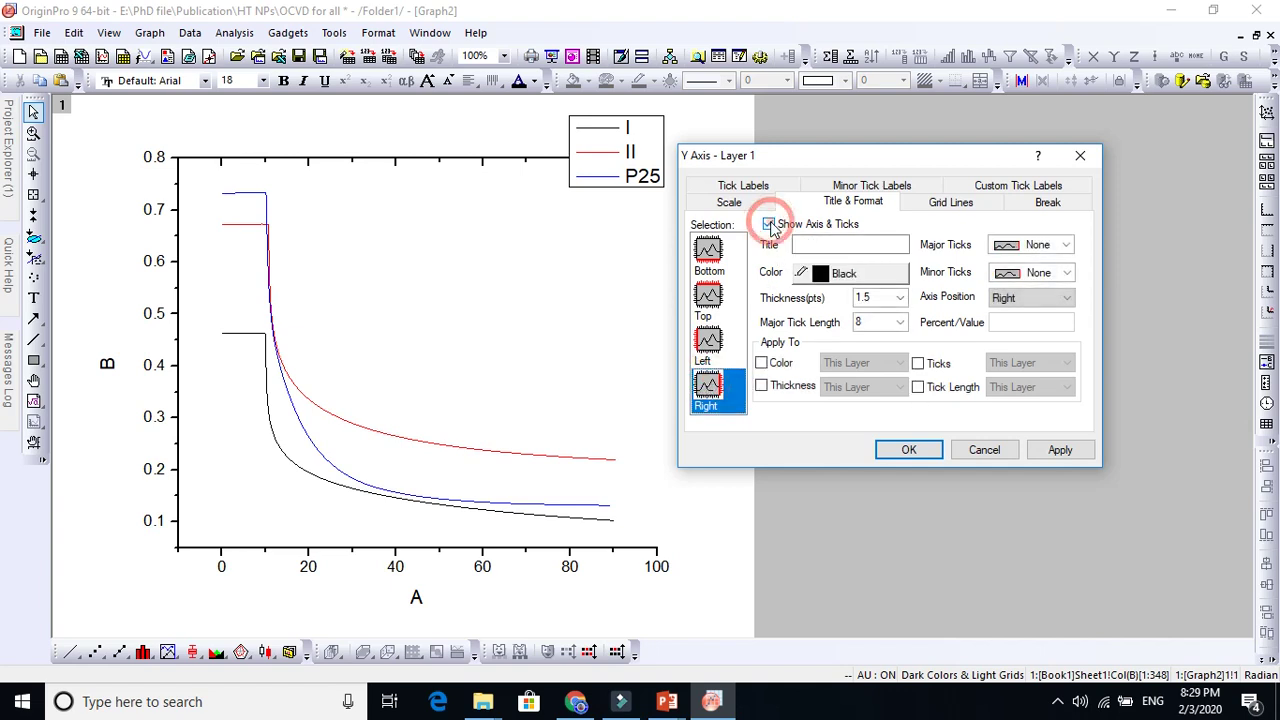
click(1040, 441)
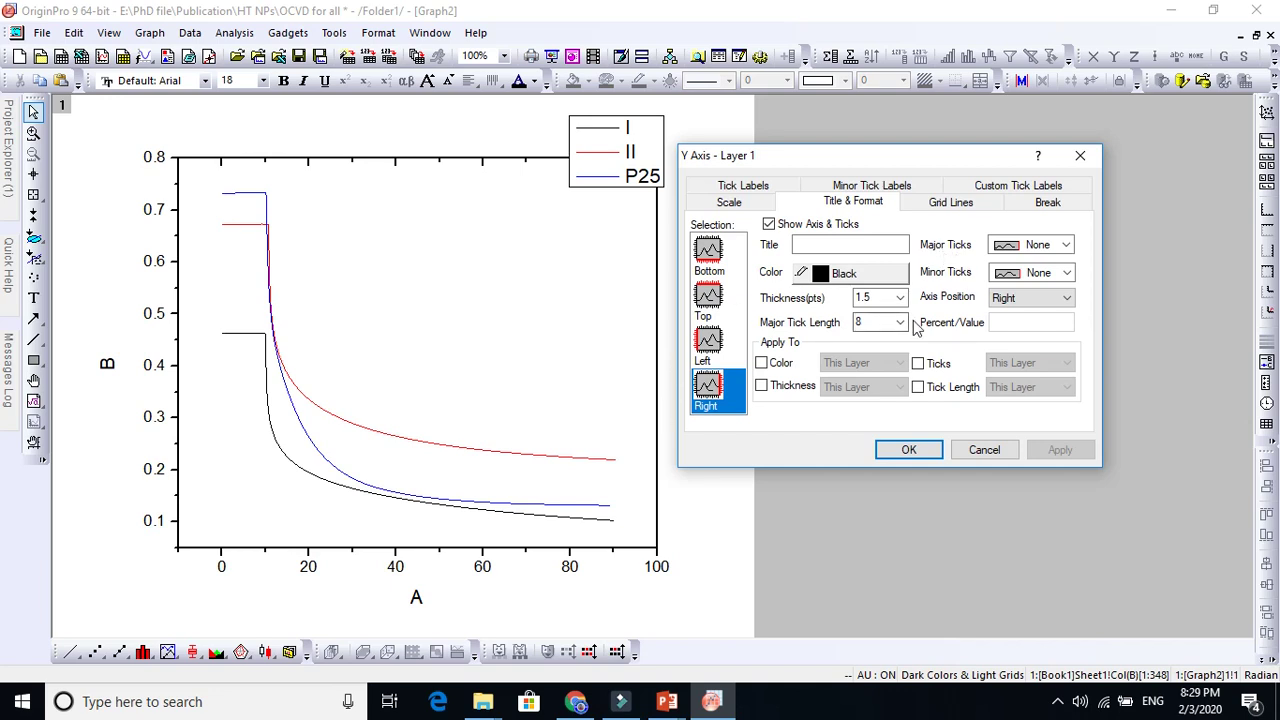
click(1032, 248)
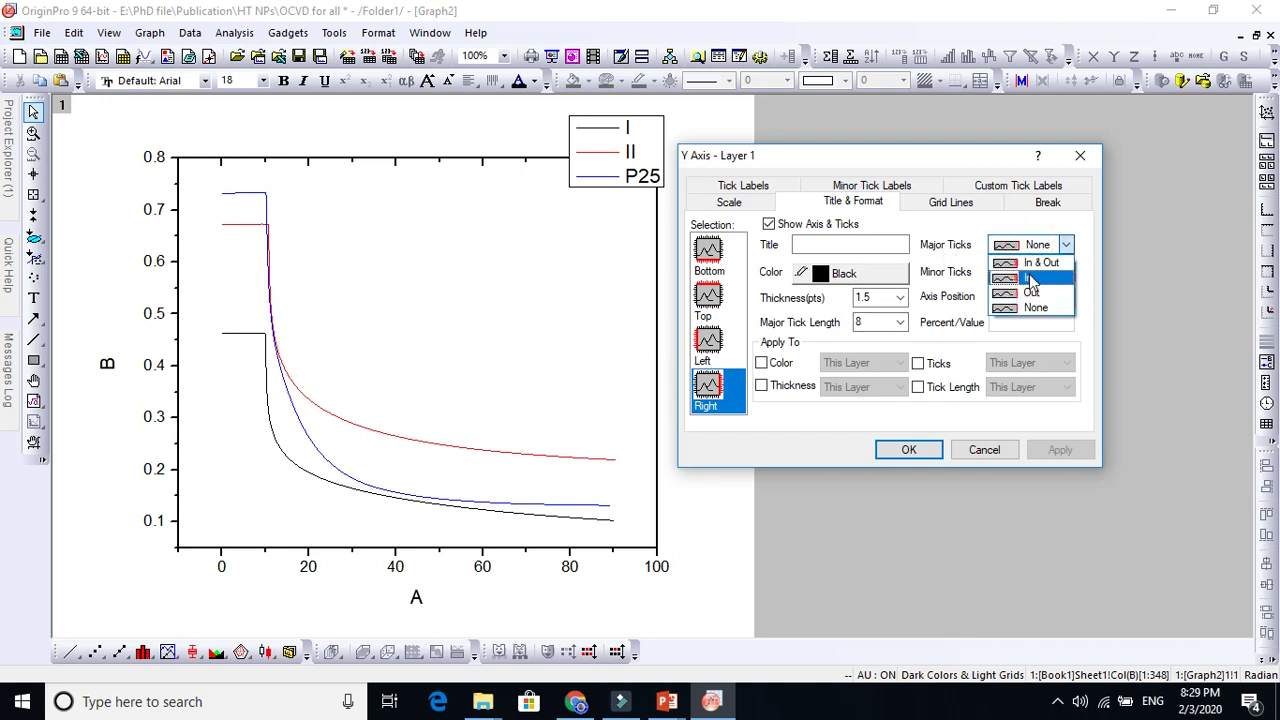
click(1040, 277)
click(1060, 450)
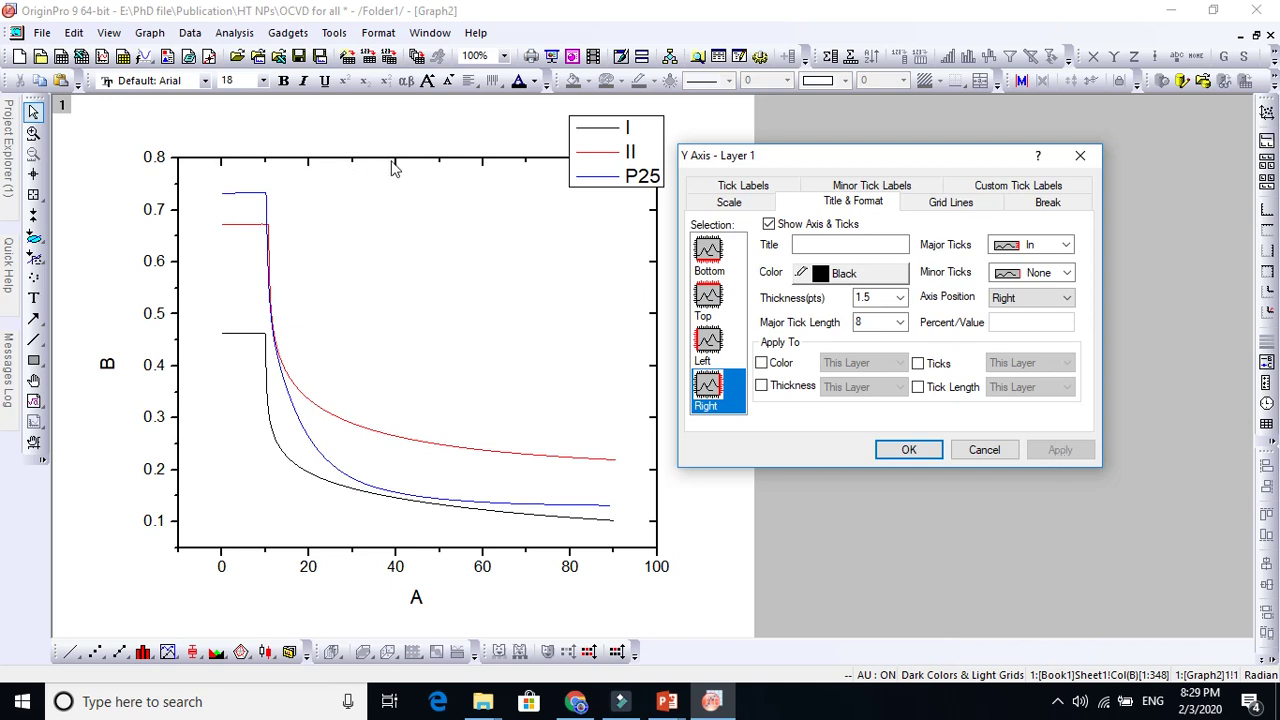
Try major tick labels on the top axis, then turn them back off
click(745, 188)
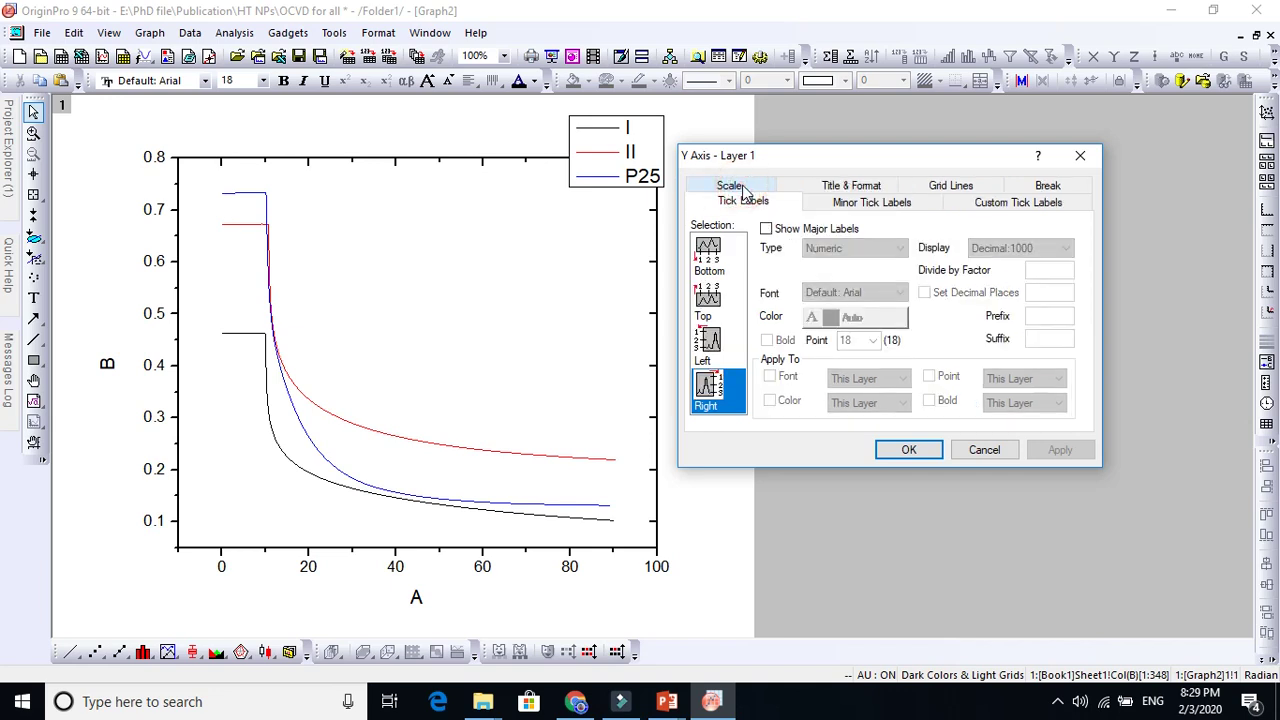
click(715, 262)
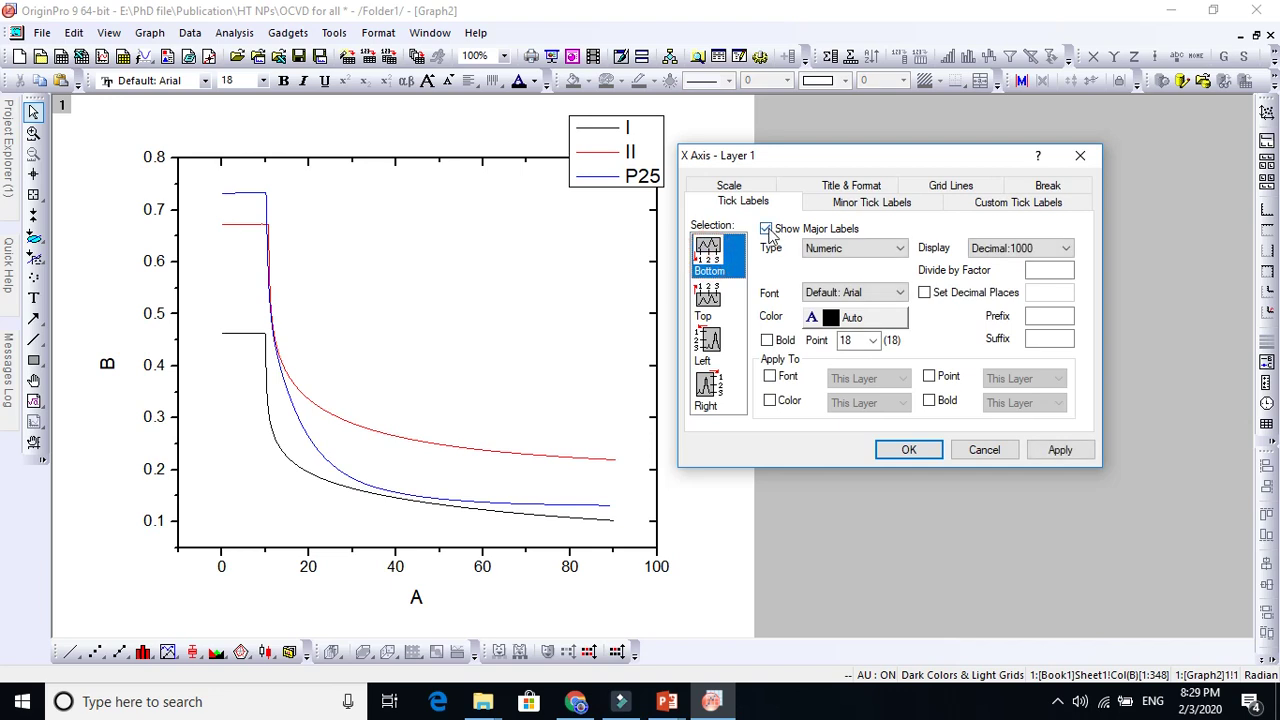
click(766, 229)
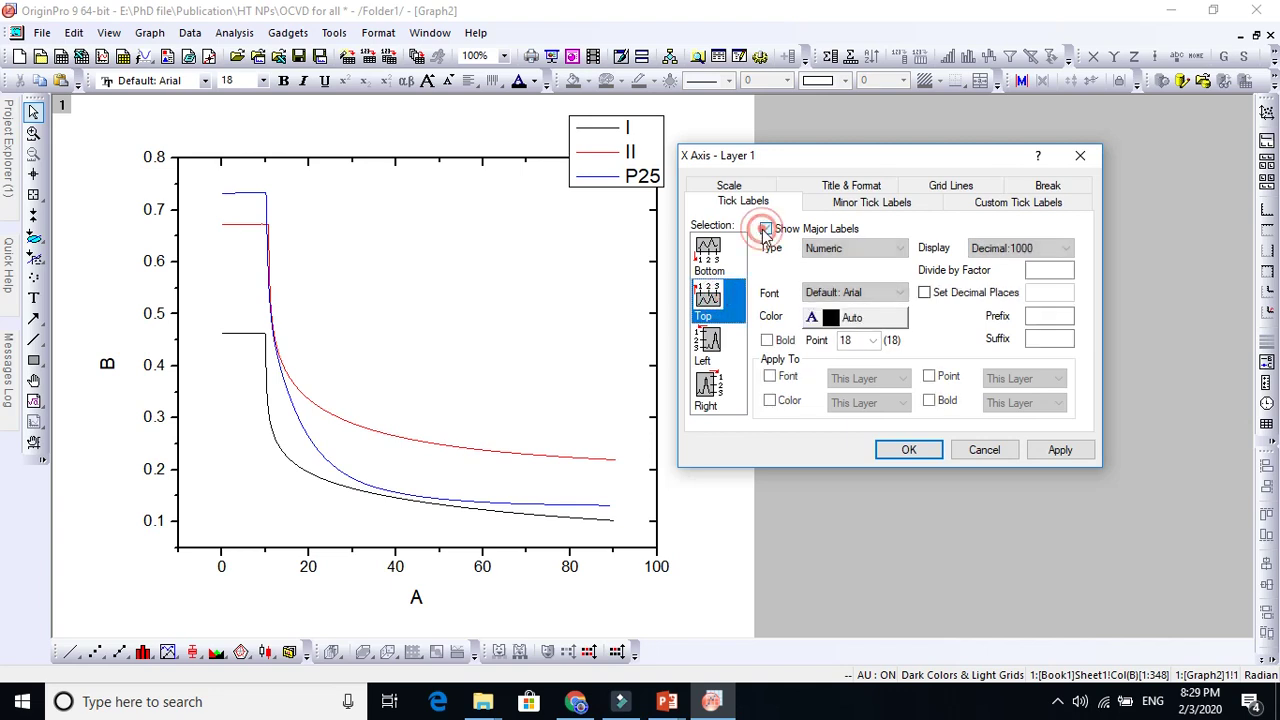
click(1060, 451)
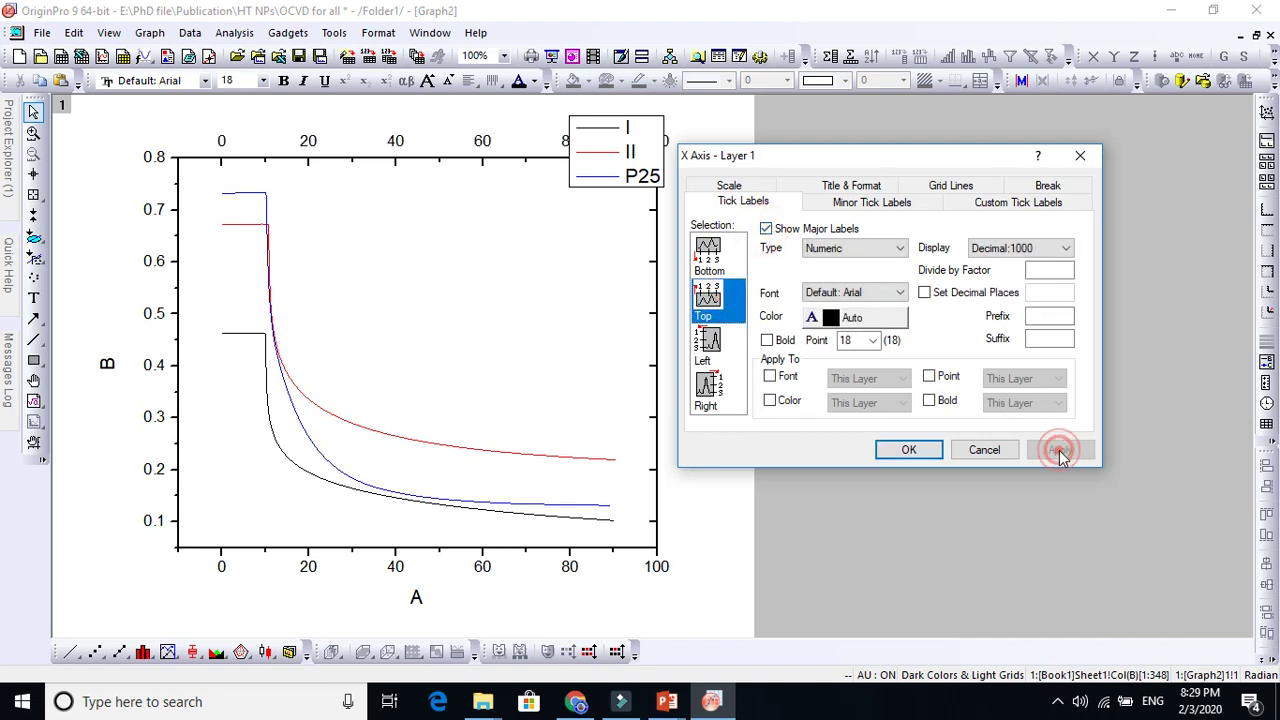
click(766, 230)
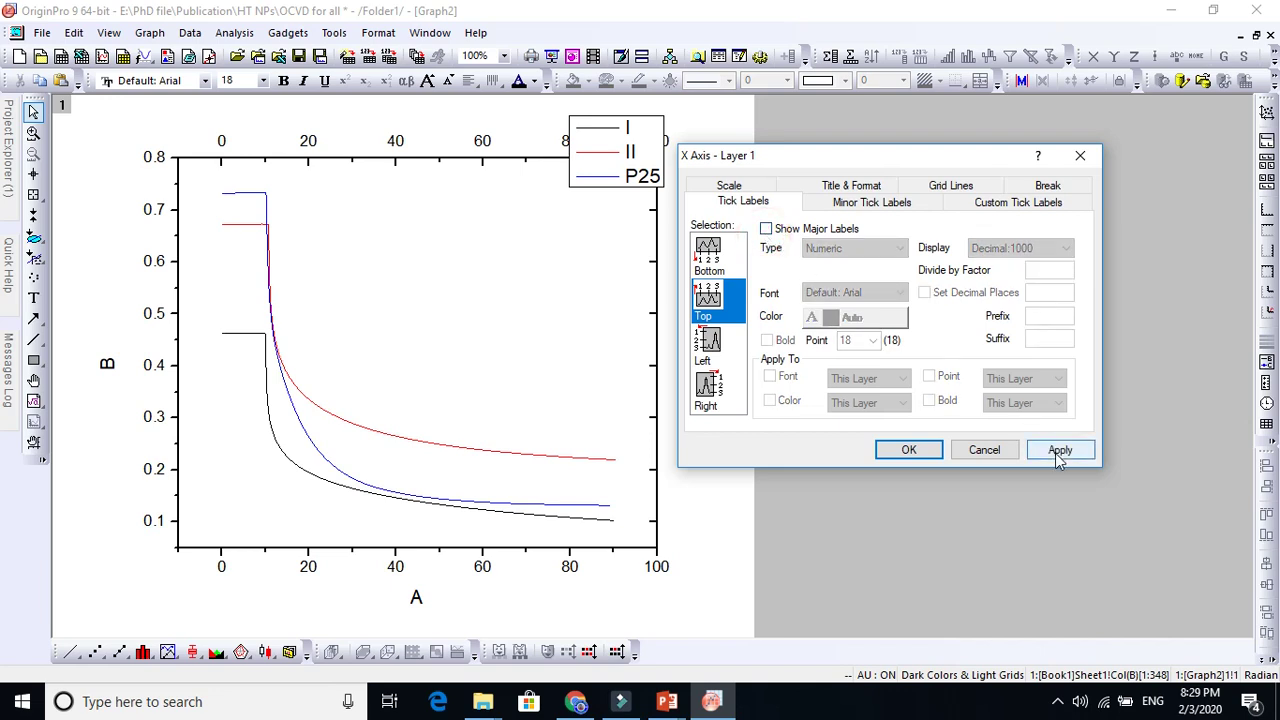
click(1058, 452)
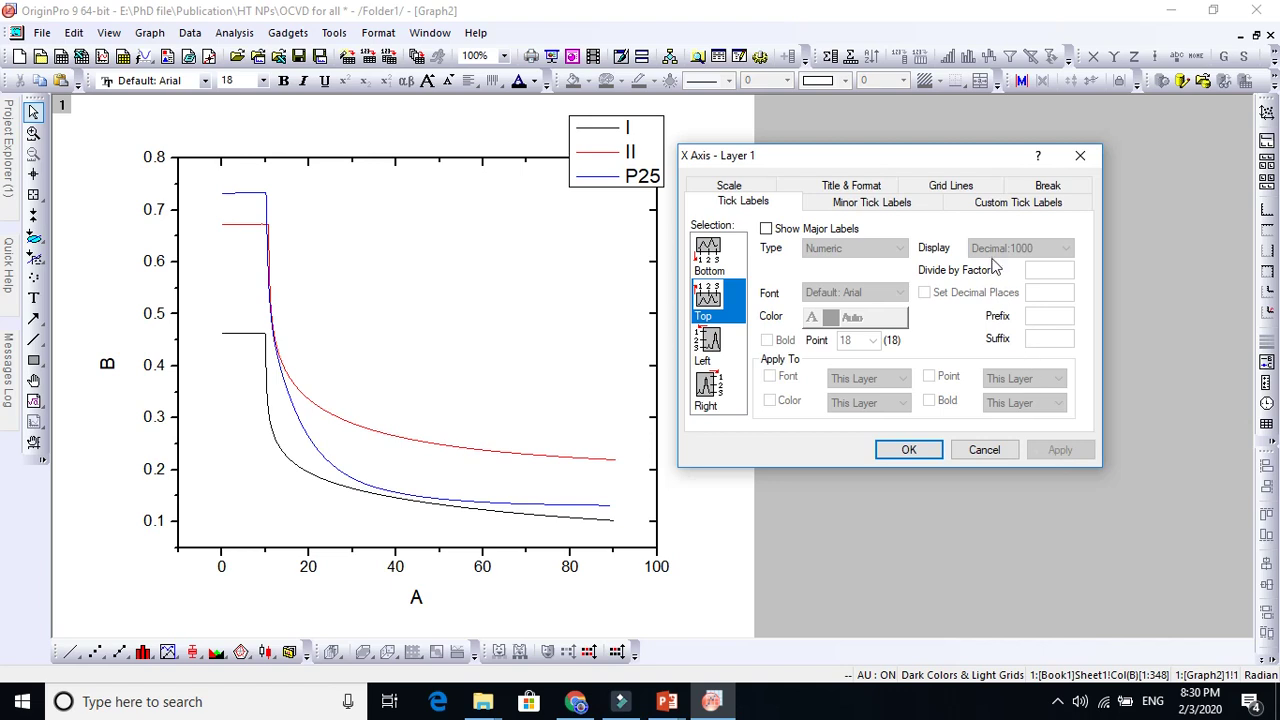
click(951, 186)
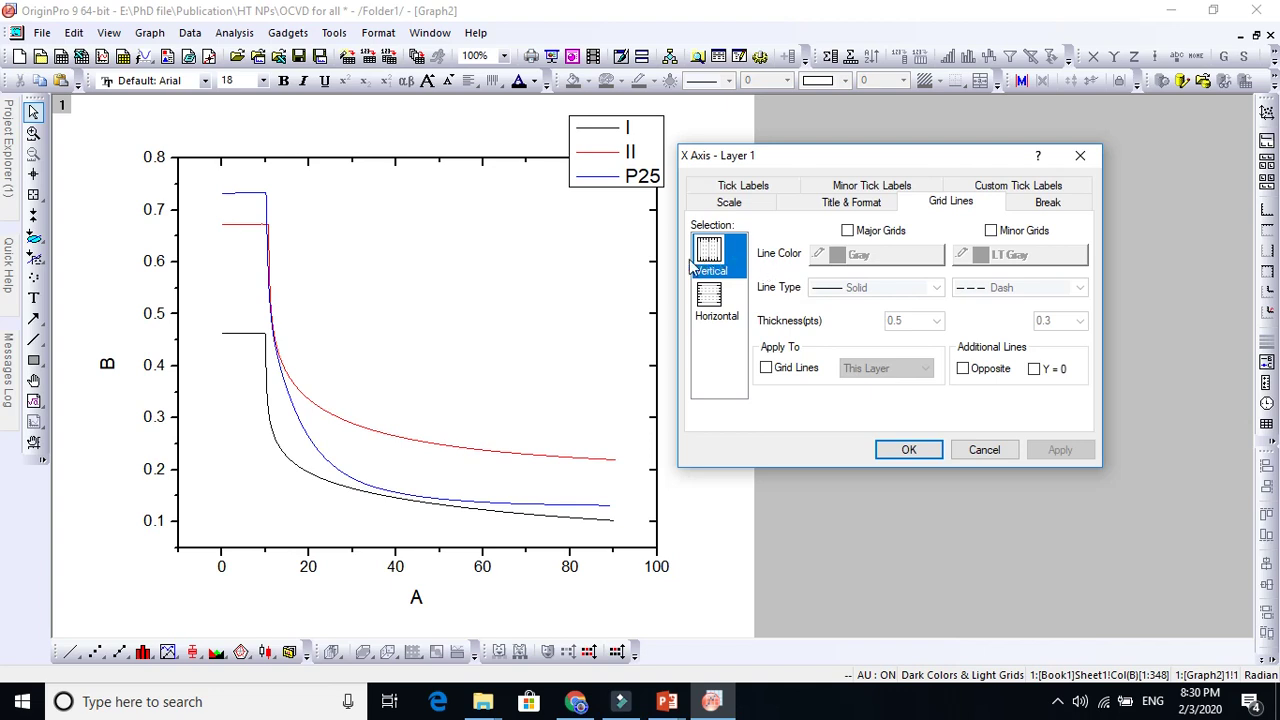
Turn on vertical major grid lines, Cyan, 0.2 thickness, dotted
click(705, 294)
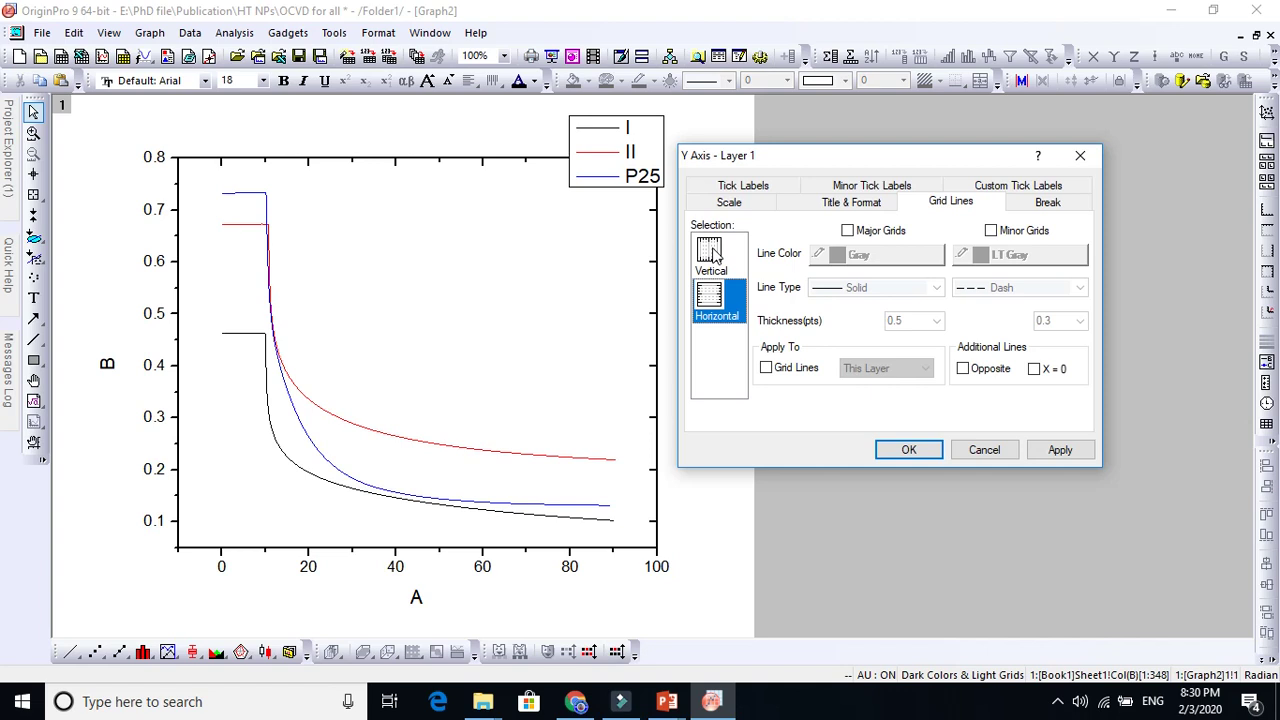
click(710, 253)
click(848, 231)
click(1060, 450)
click(1060, 450)
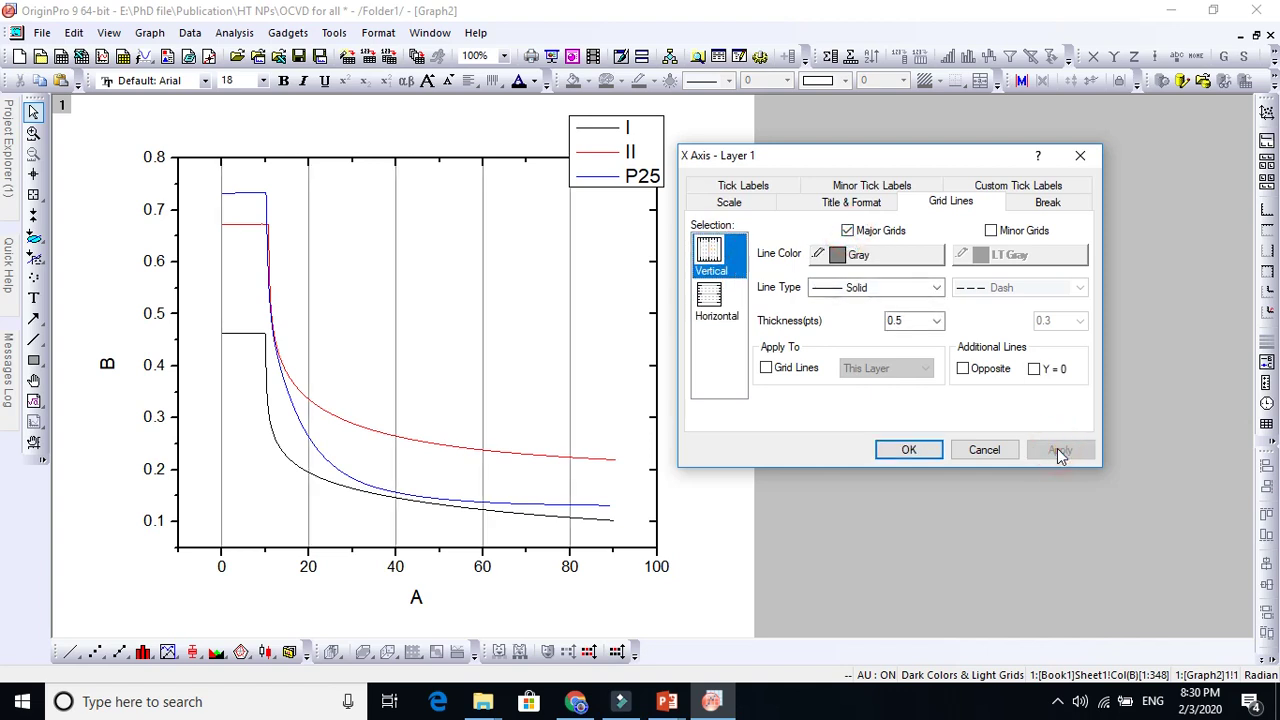
click(892, 262)
click(897, 289)
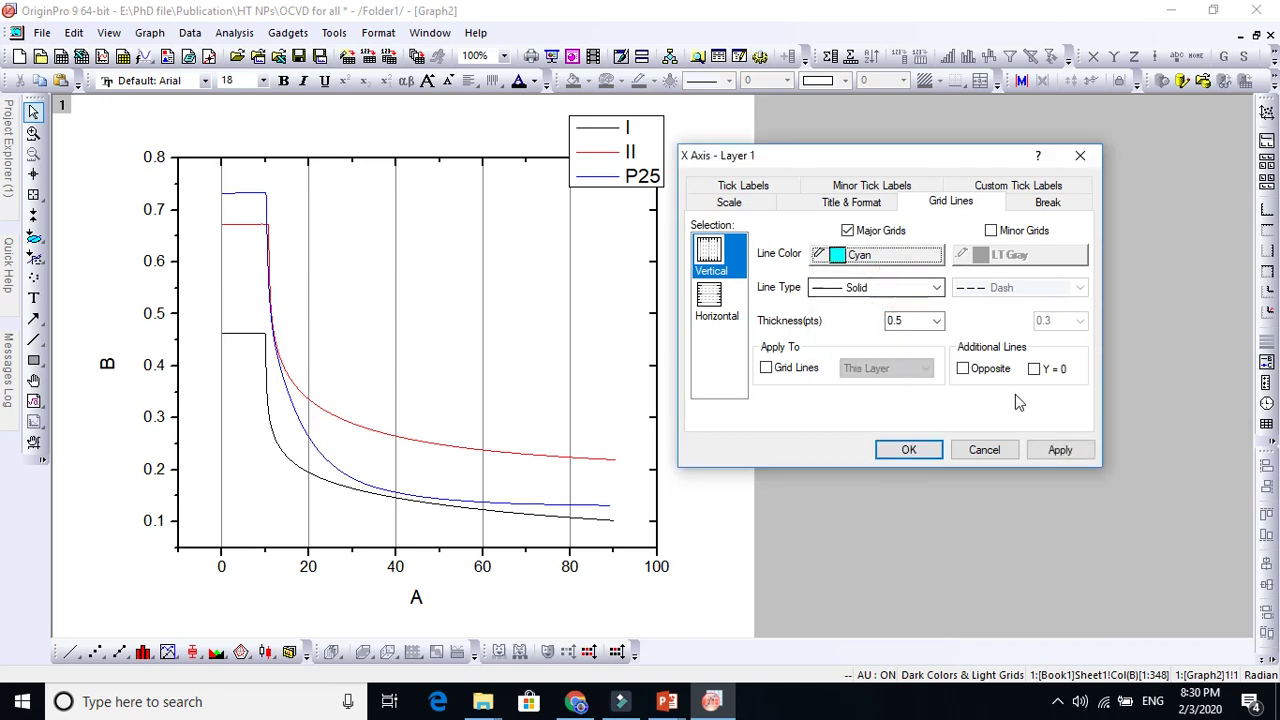
click(1055, 447)
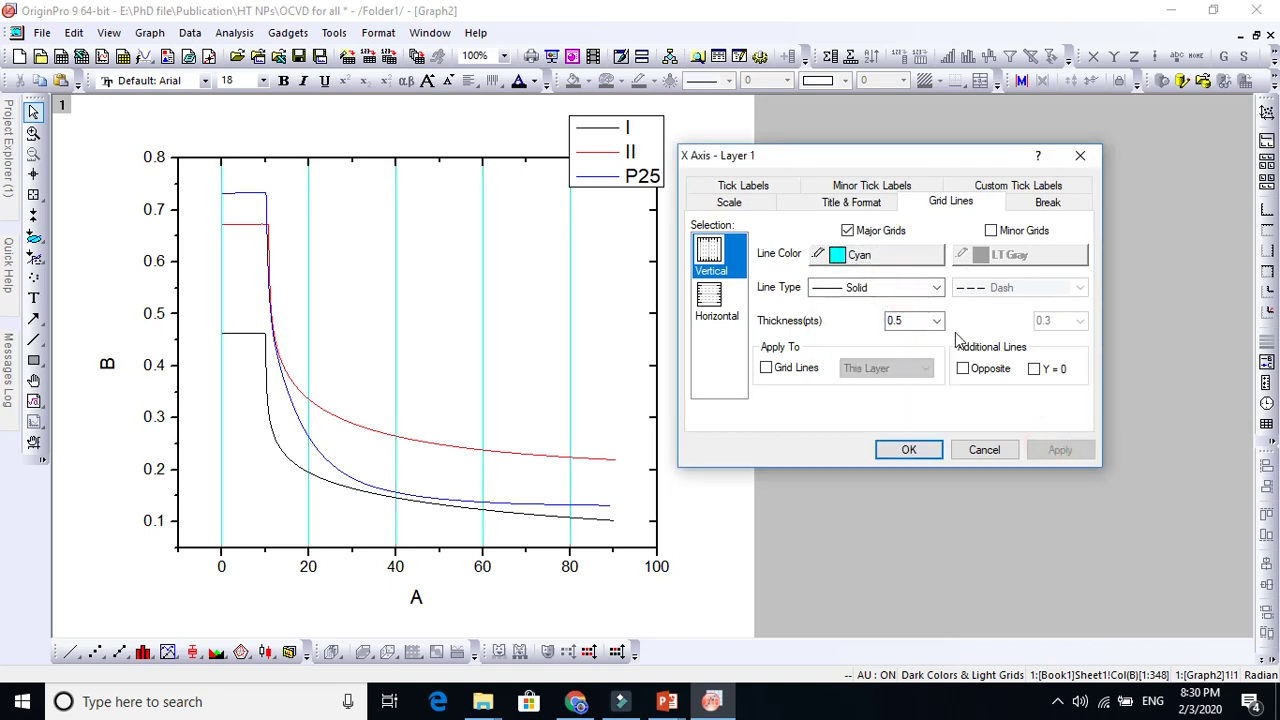
click(936, 320)
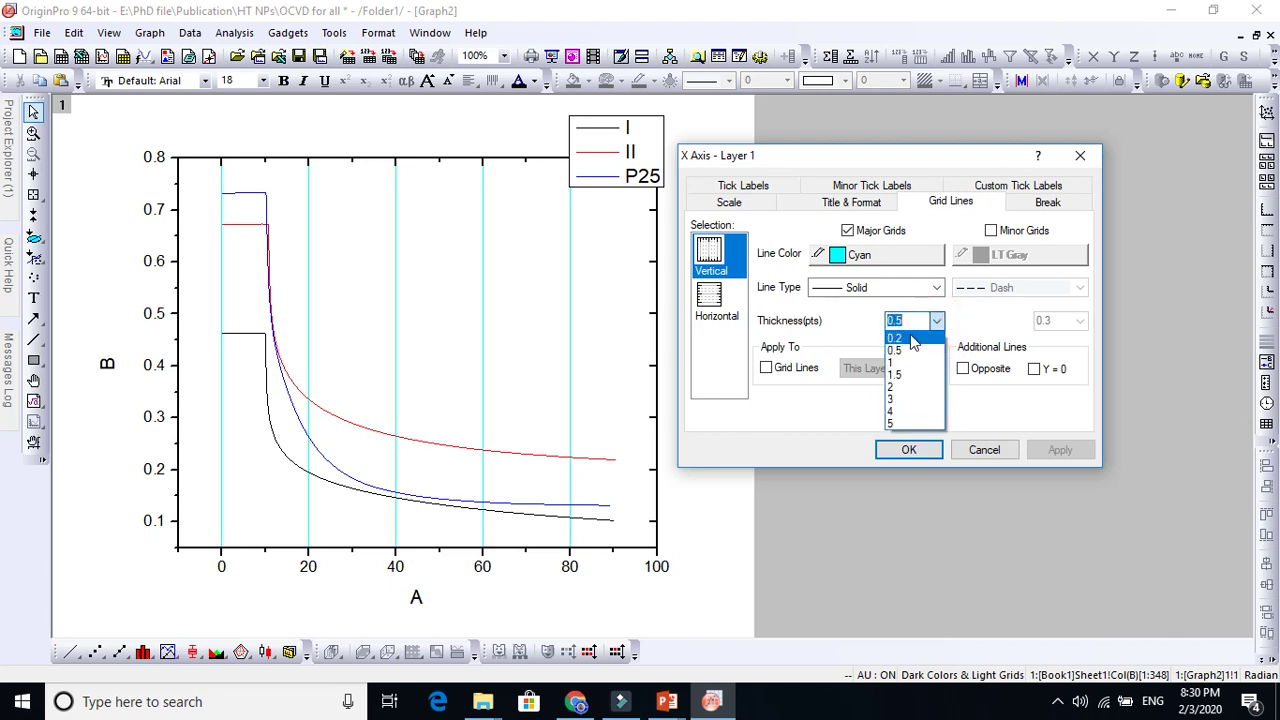
click(912, 340)
click(1068, 450)
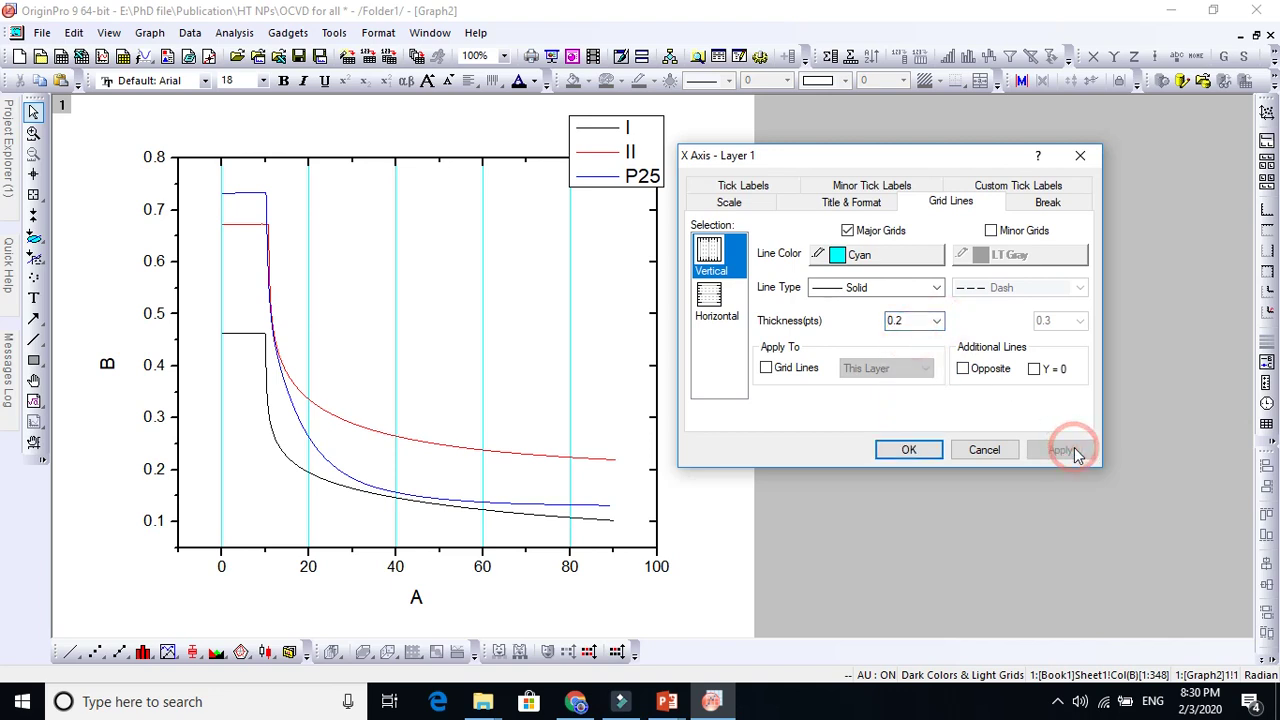
click(936, 287)
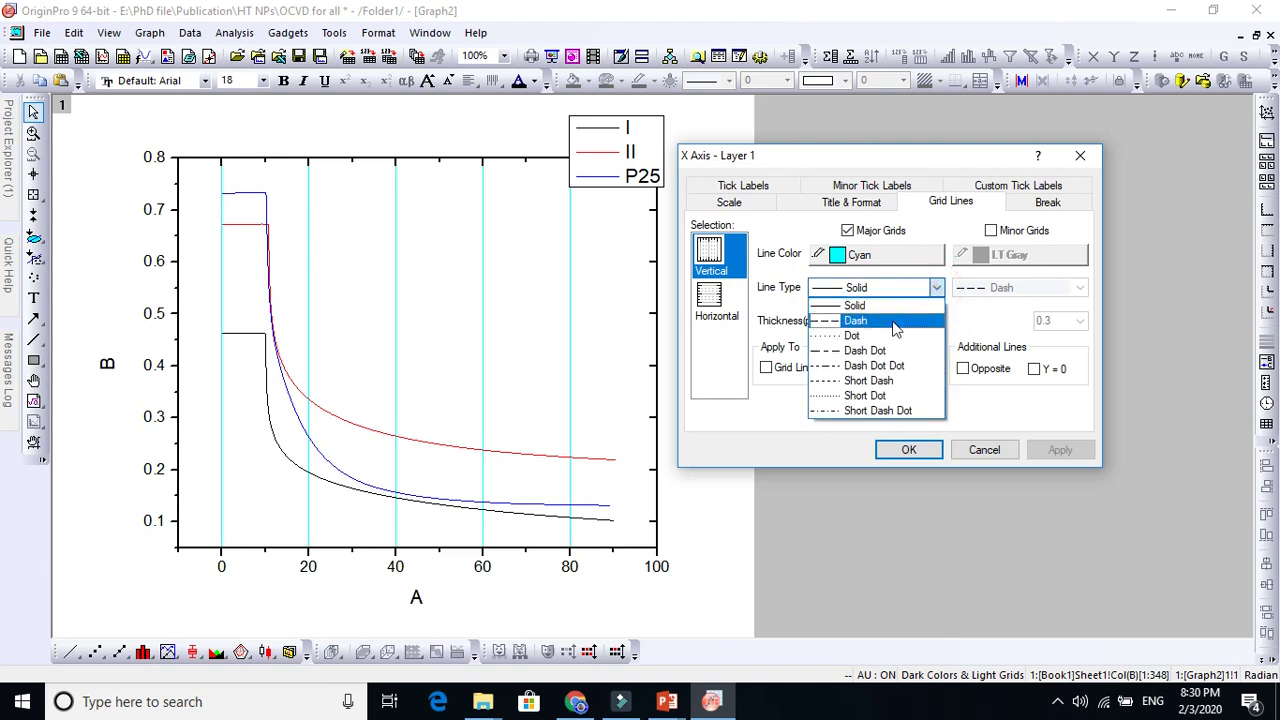
click(852, 335)
click(1048, 450)
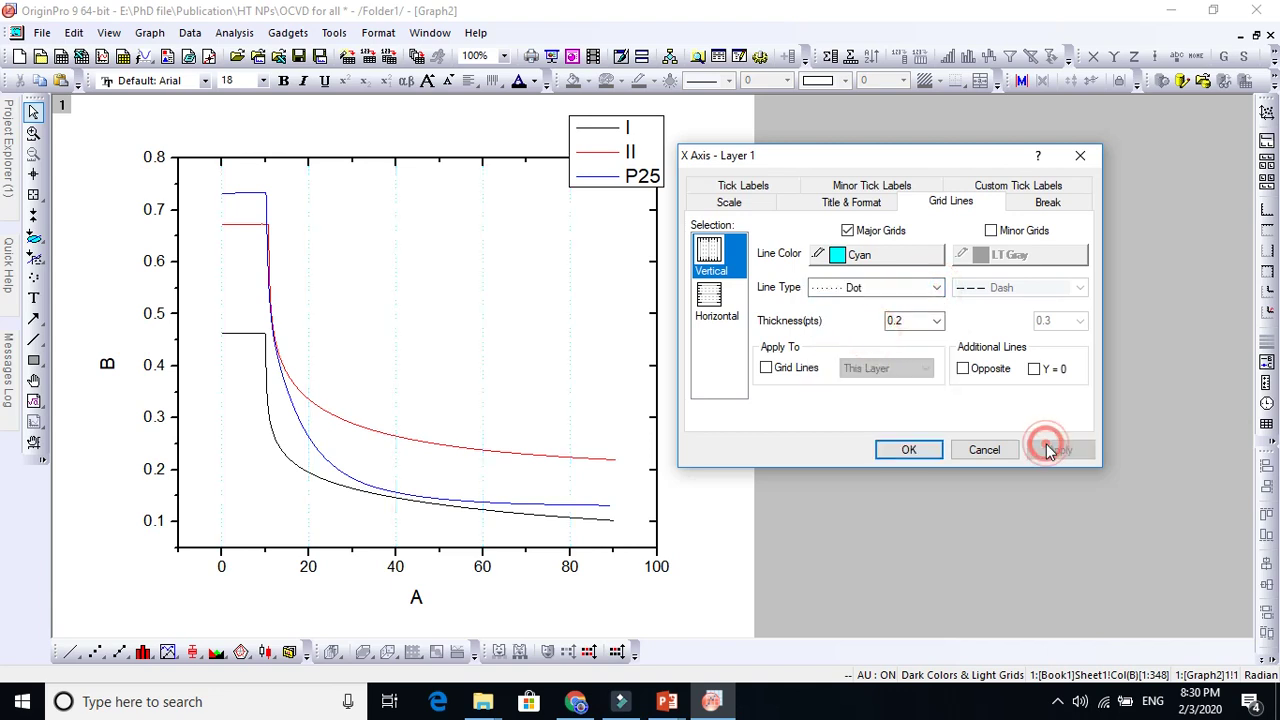
Add red dashed minor vertical grids, recolor the major grids Blue, and enable horizontal major grids
click(991, 231)
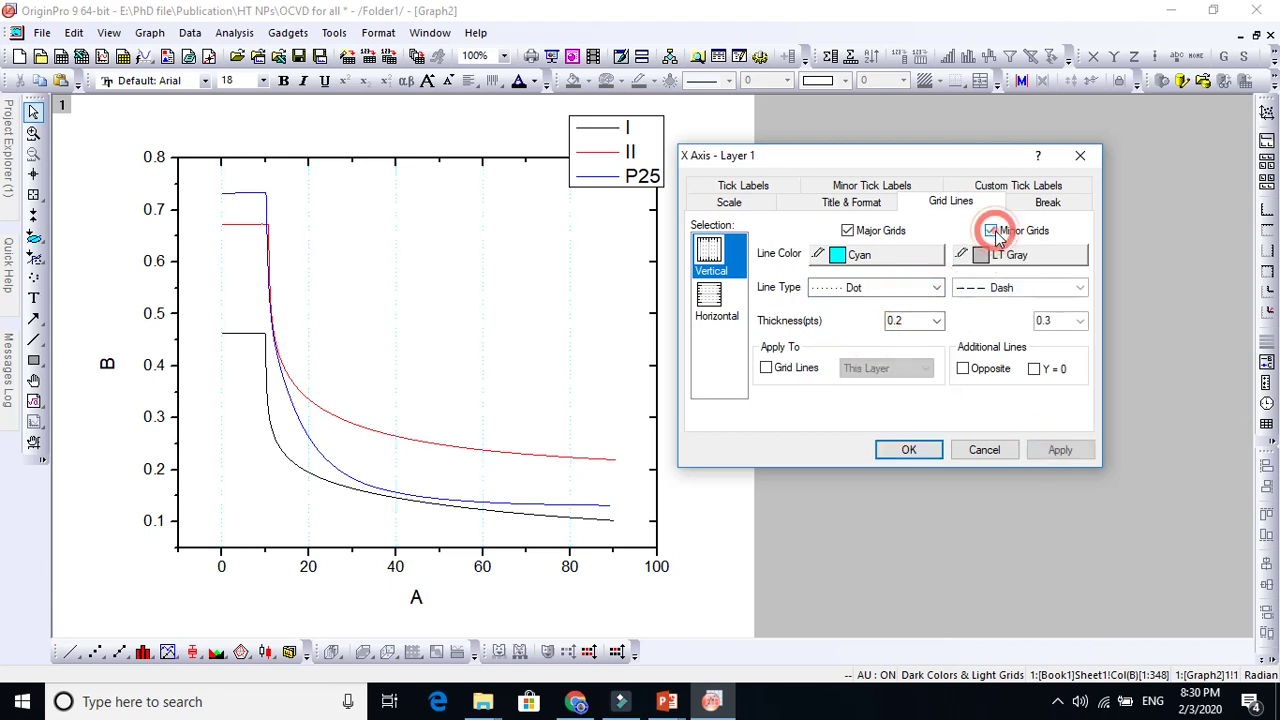
click(1066, 456)
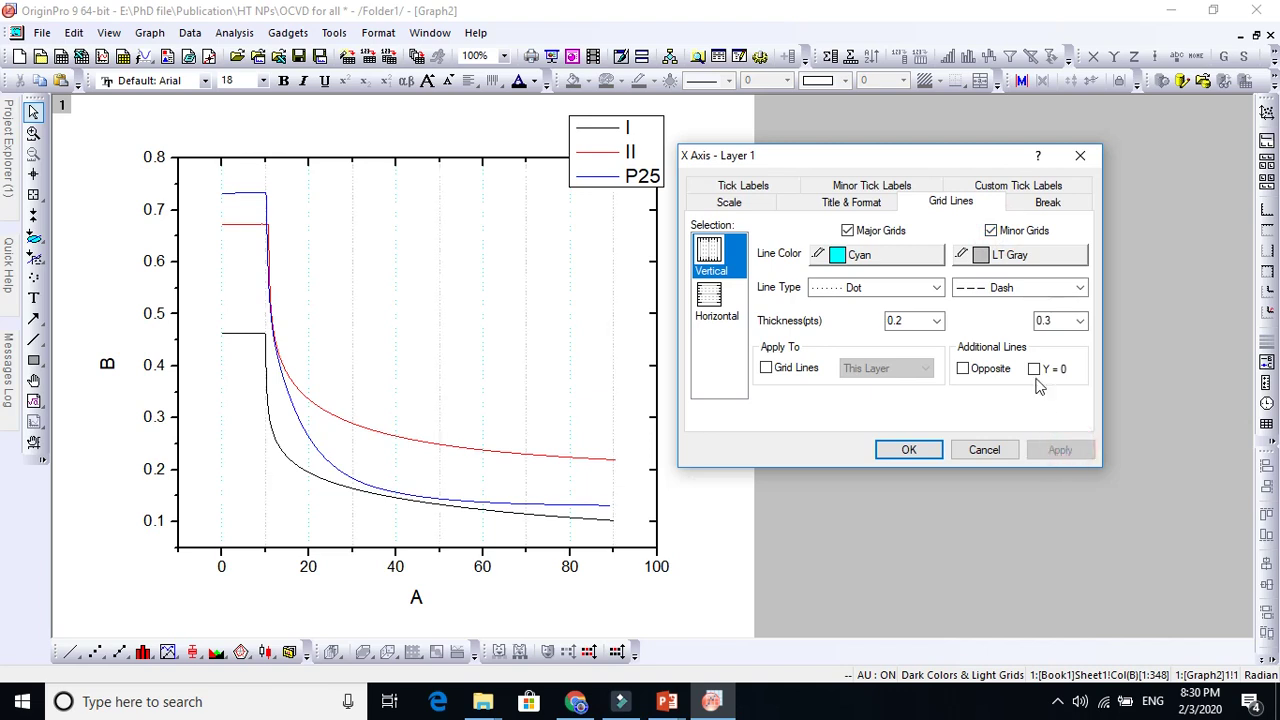
click(997, 256)
click(988, 288)
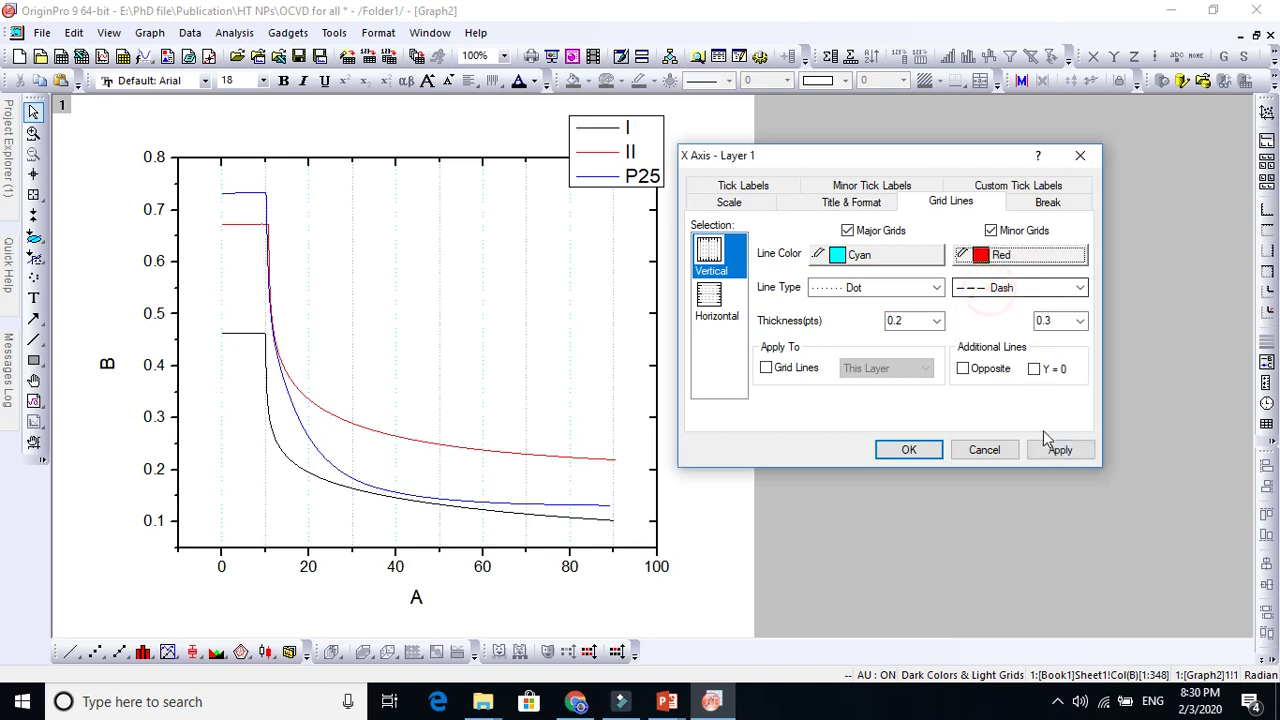
click(1055, 452)
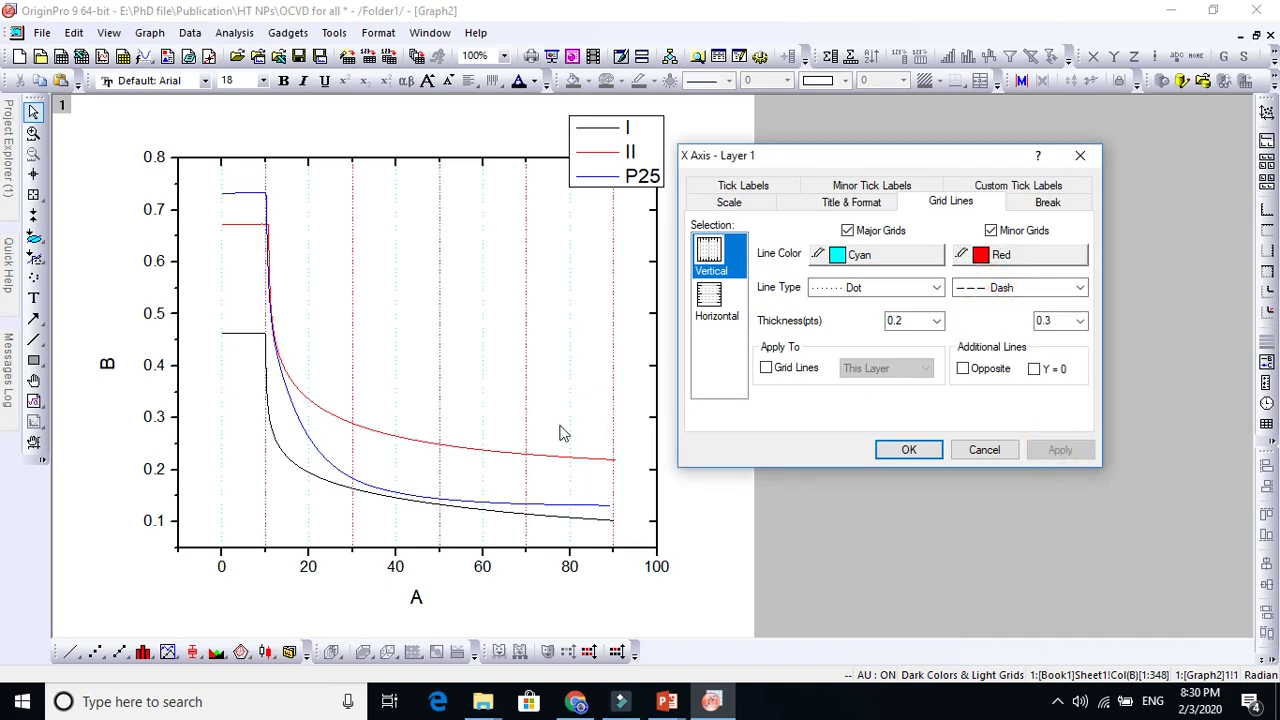
click(898, 258)
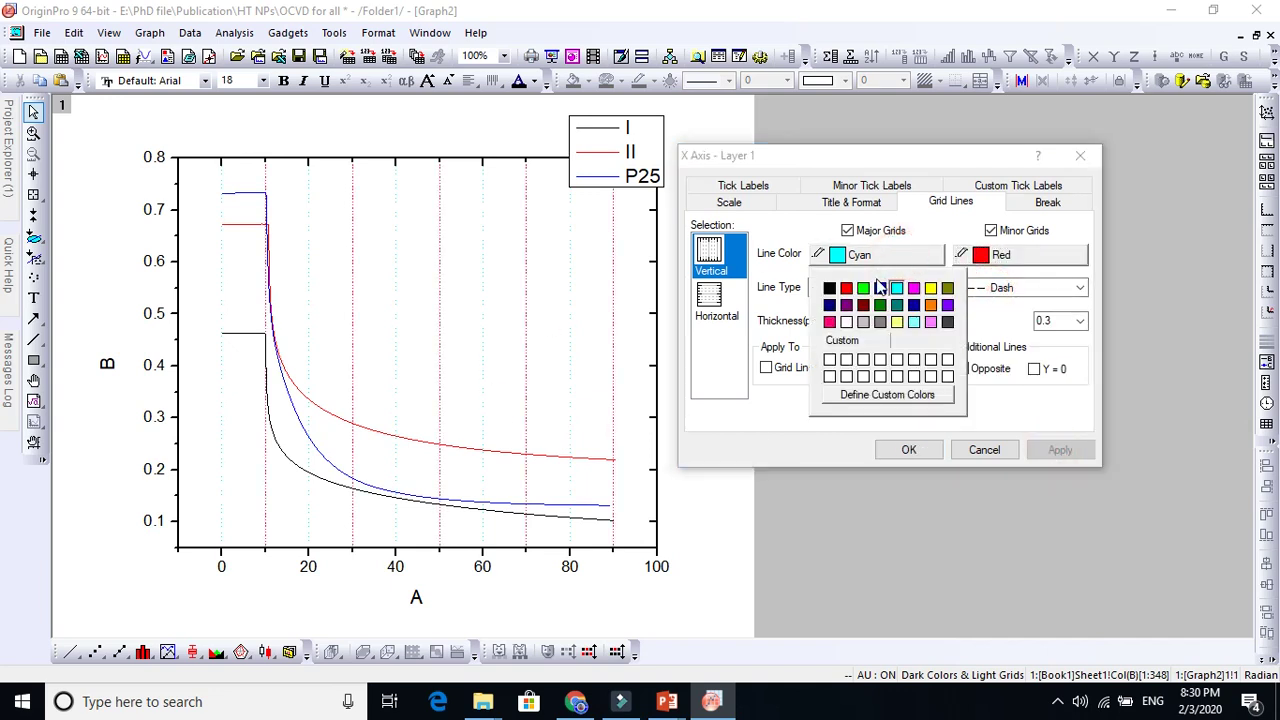
click(880, 288)
click(1059, 452)
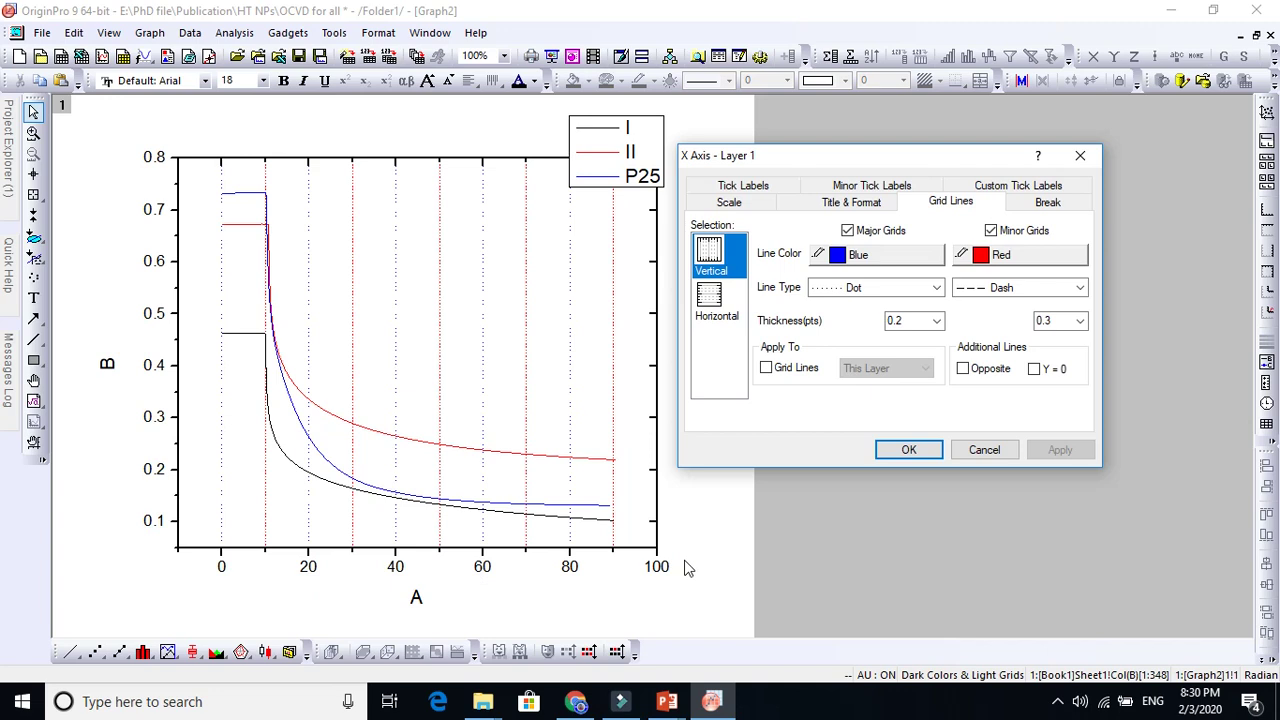
click(730, 297)
click(847, 233)
Make horizontal major grids Magenta and add horizontal minor grids
click(866, 256)
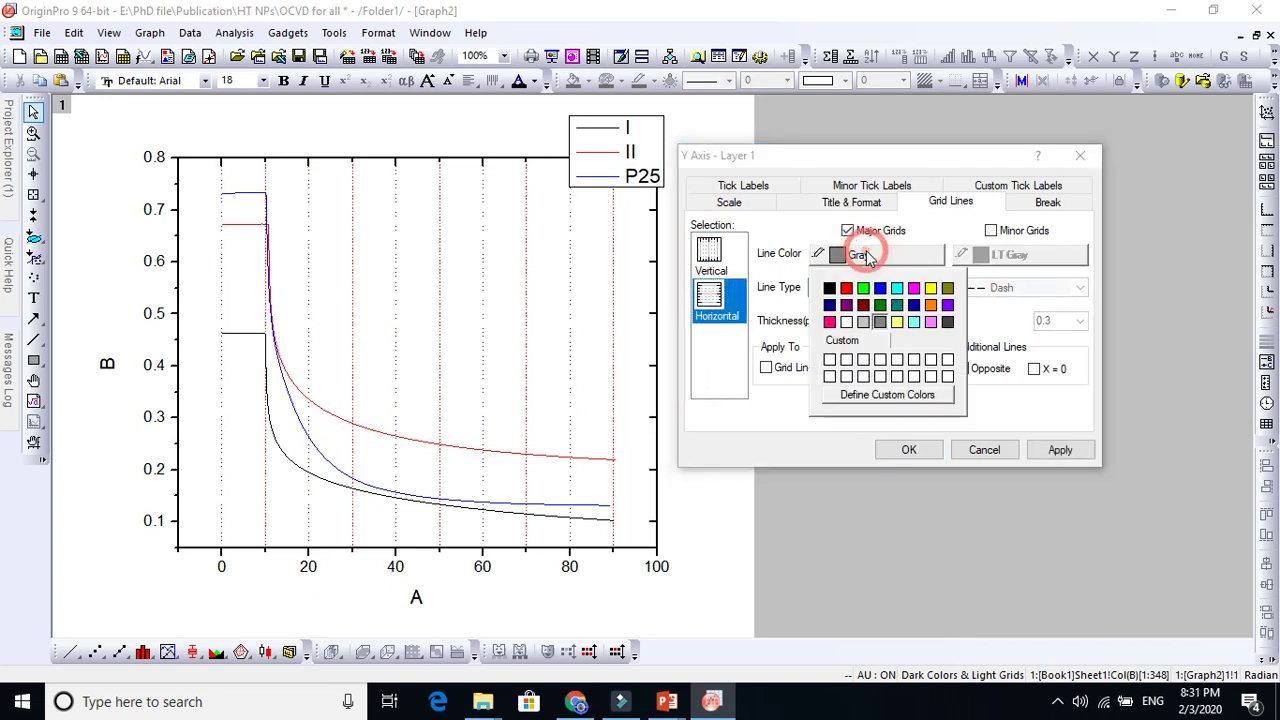
click(913, 288)
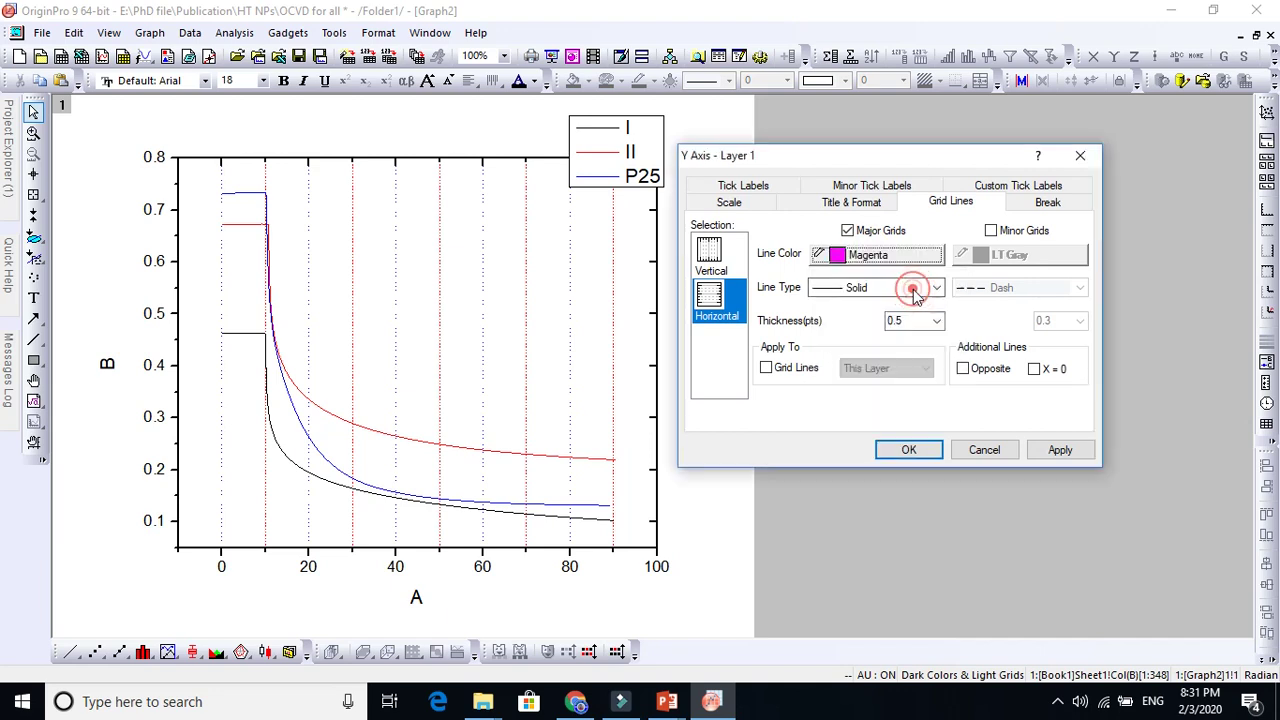
click(1058, 450)
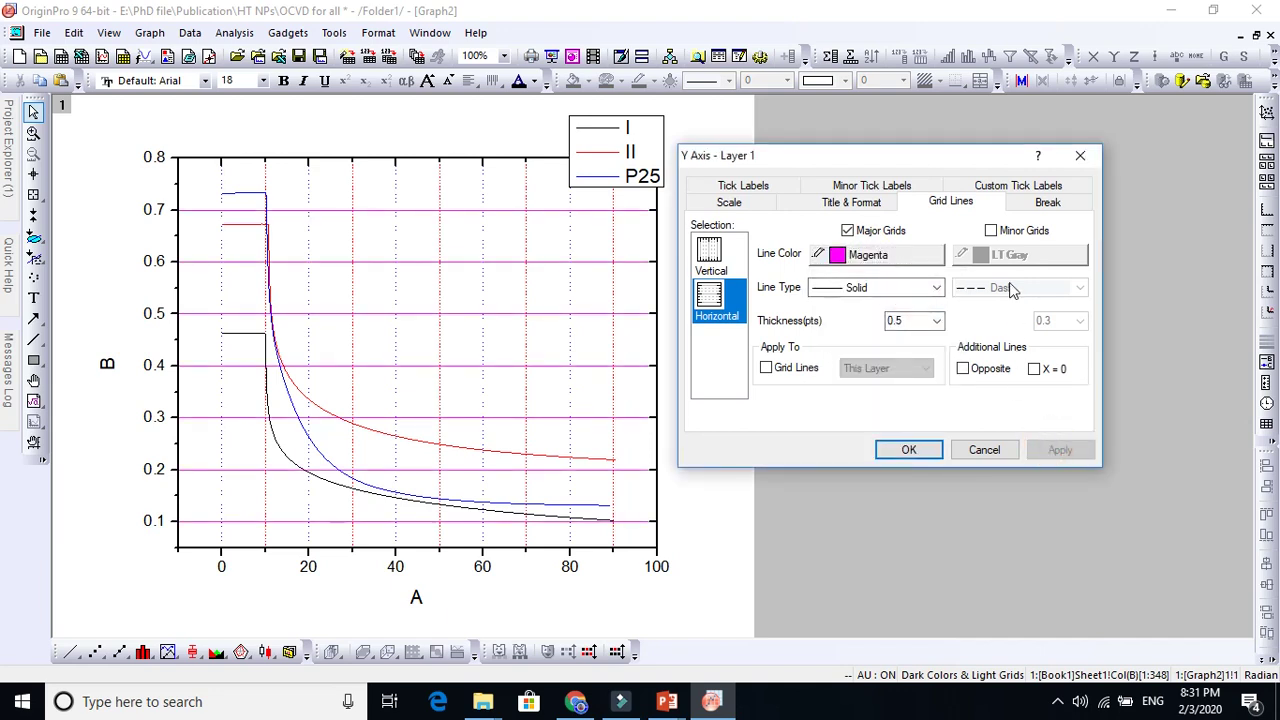
click(990, 230)
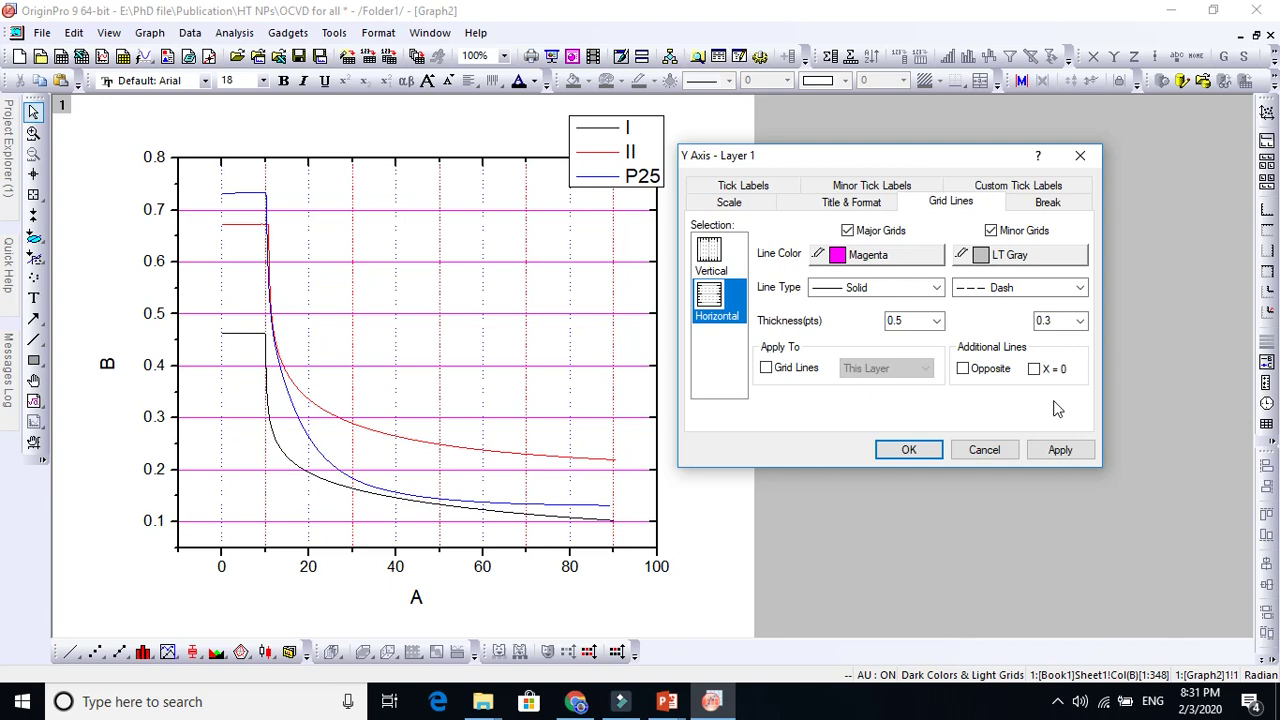
click(1060, 452)
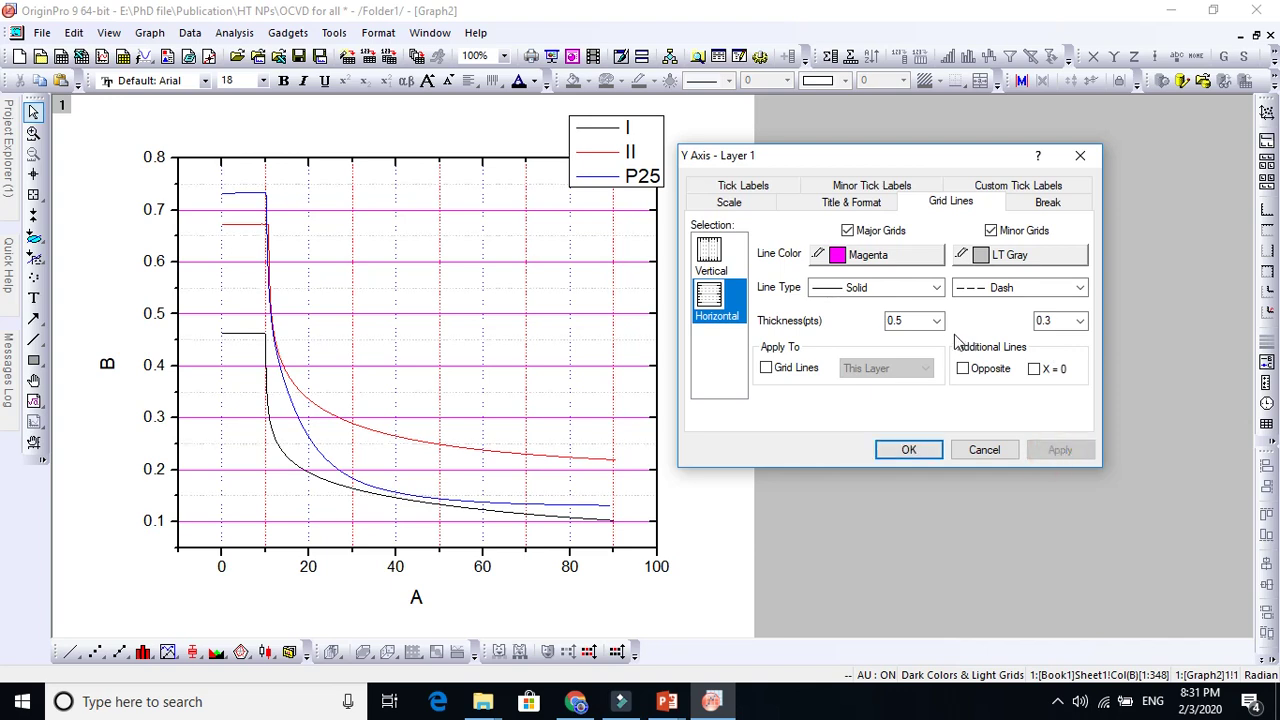
Uncheck all horizontal and vertical major and minor grids, apply, and close the dialog with OK
click(847, 230)
click(990, 230)
click(712, 258)
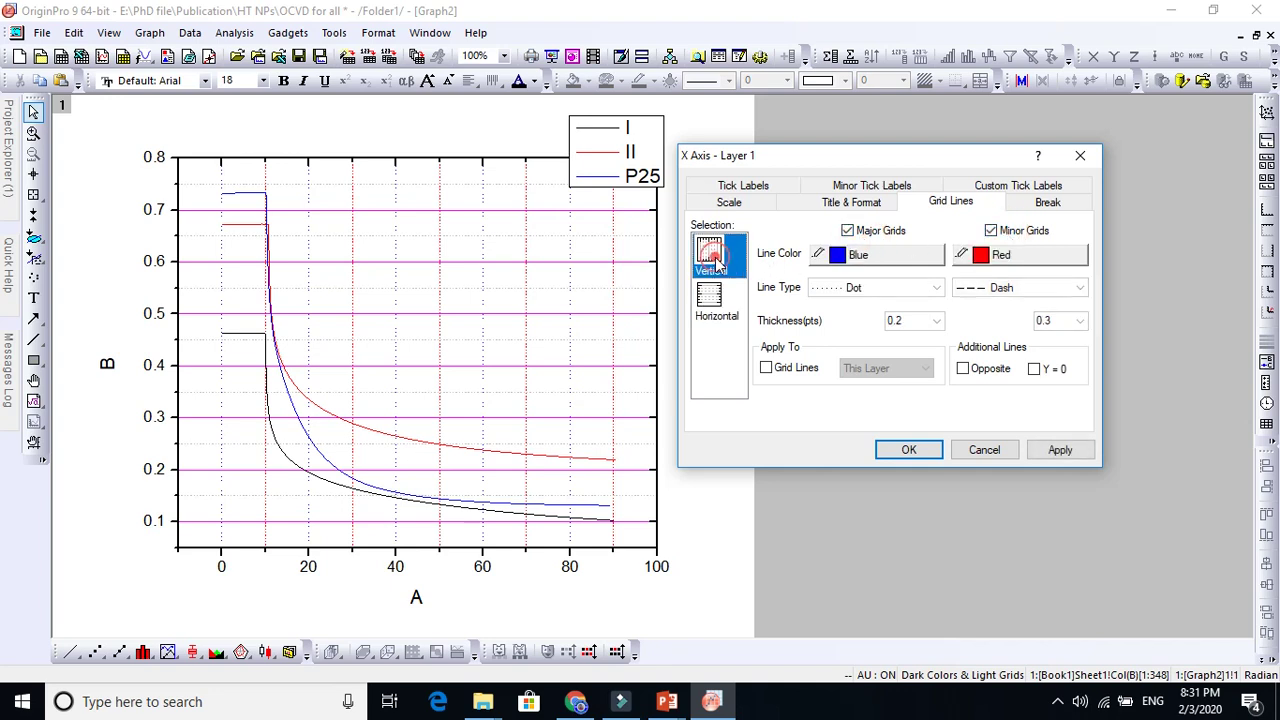
click(847, 230)
click(990, 231)
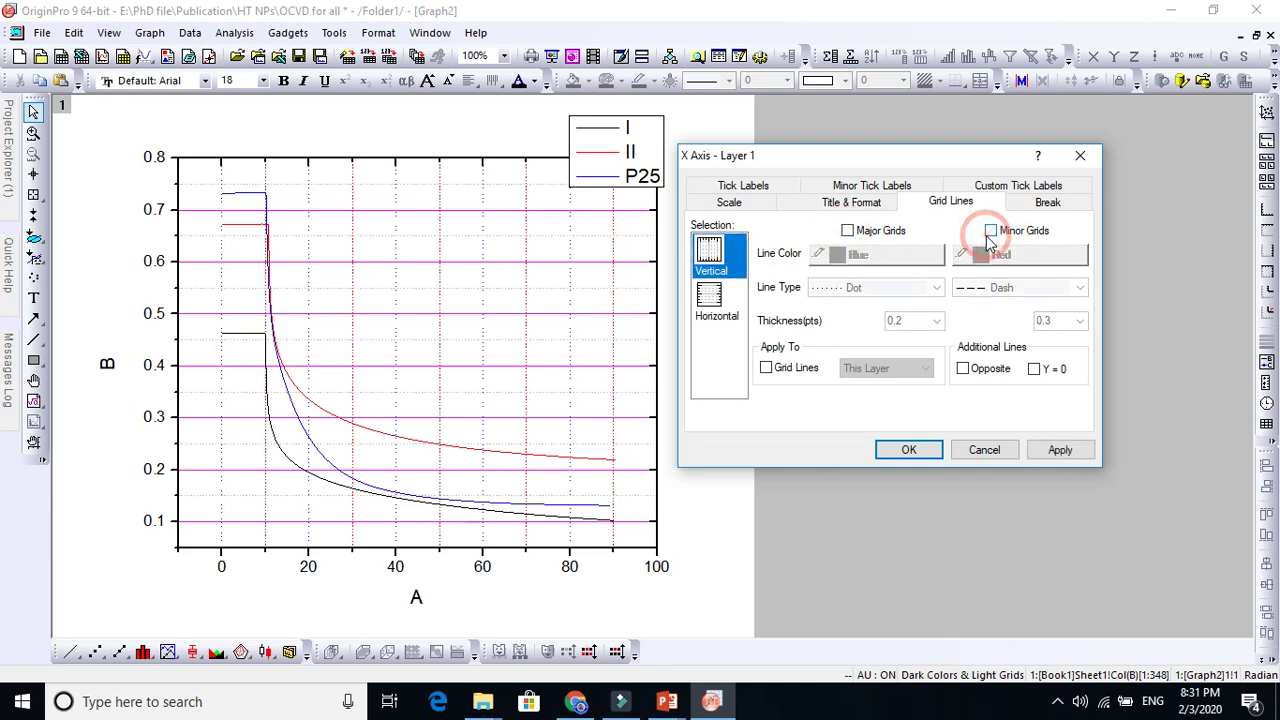
click(1052, 450)
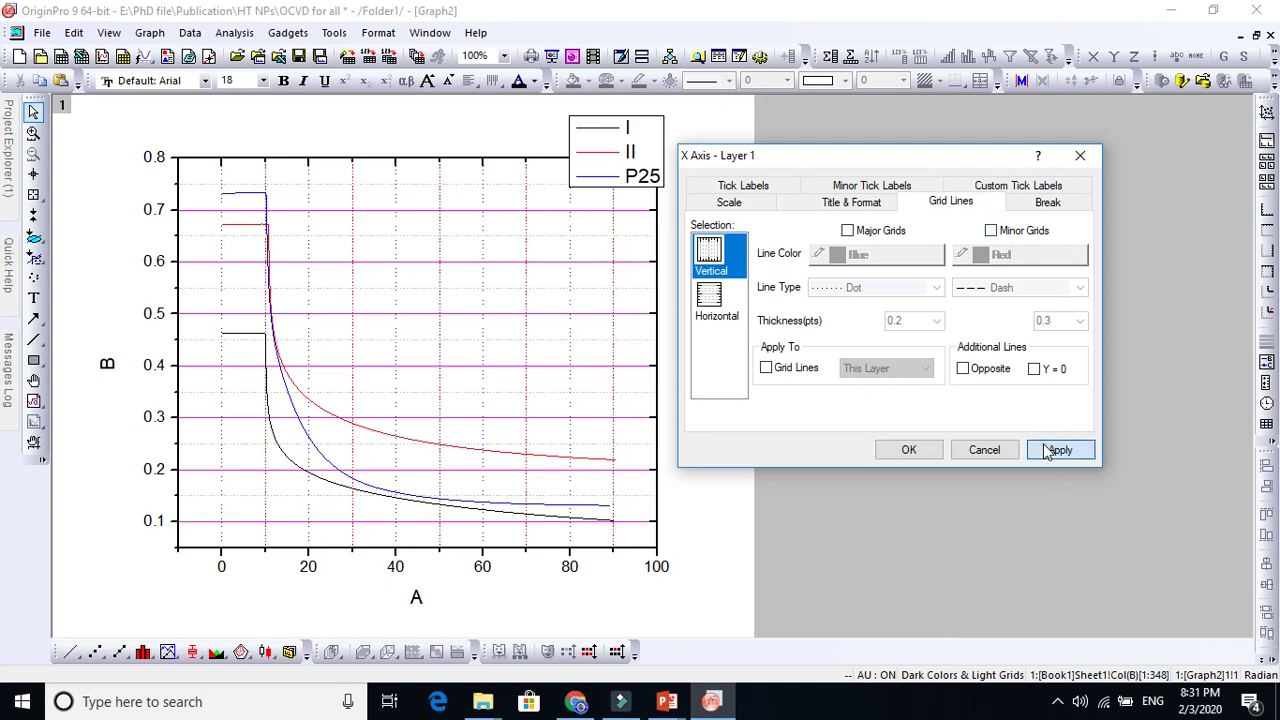
click(920, 450)
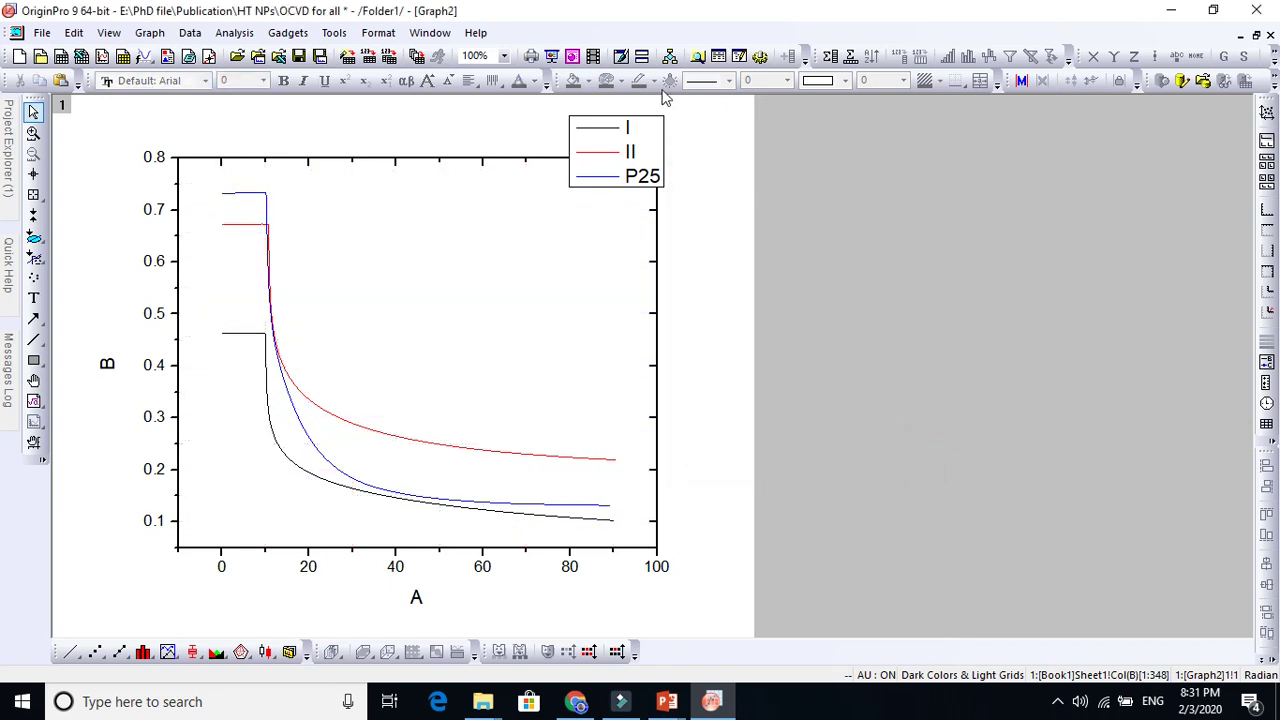
Drag the legend inside the plot frame and open Plot Details from a curve
click(630, 128)
drag(632, 133, 545, 187)
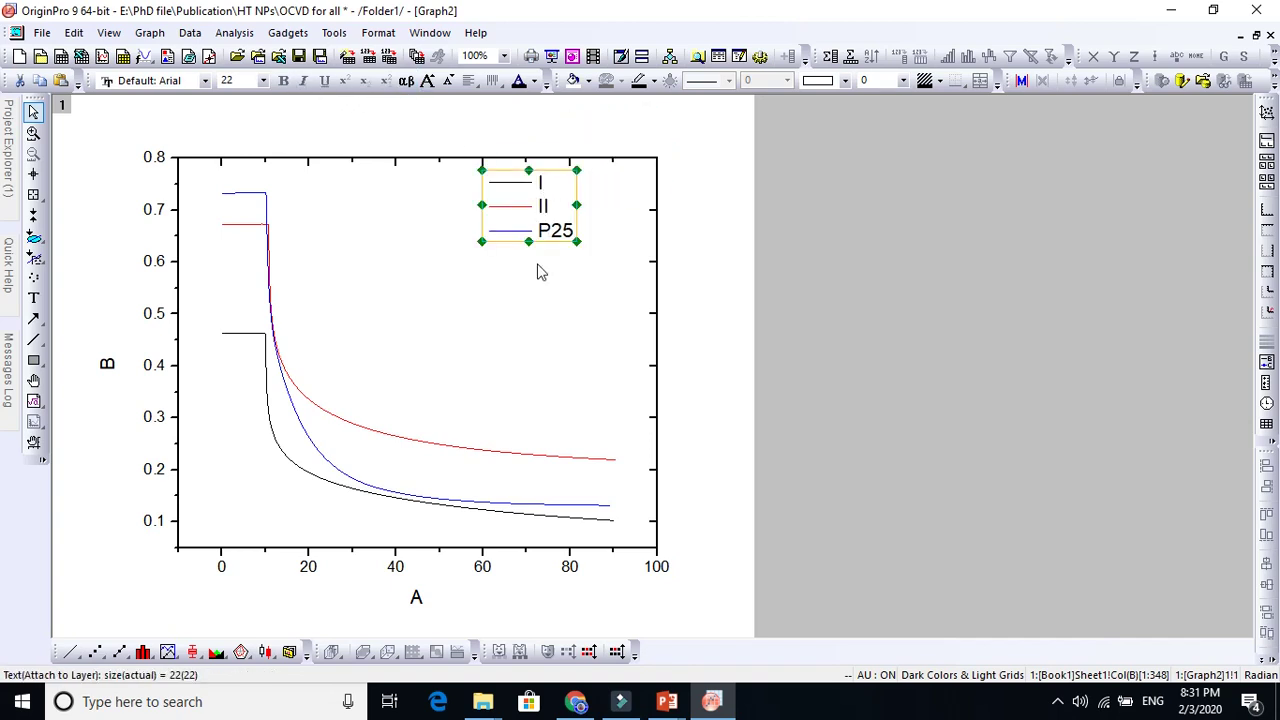
double_click(269, 246)
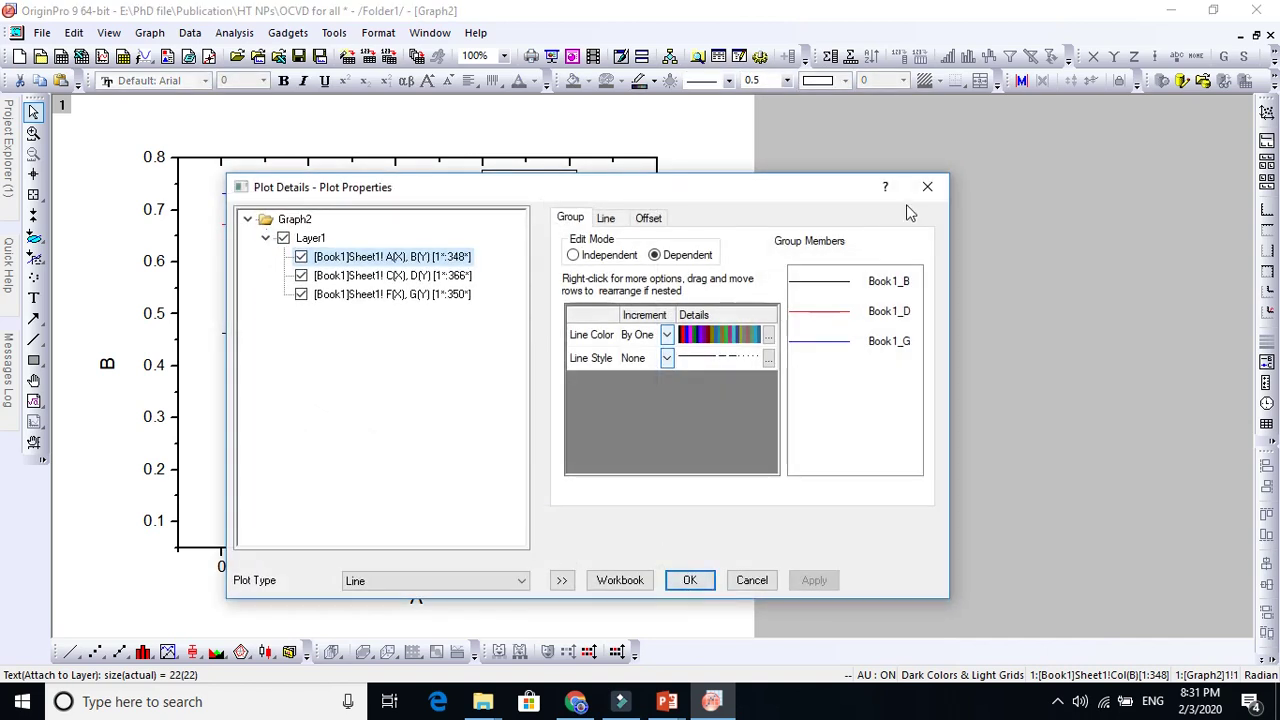
Reopen Plot Details for curves I, II and P25, move it right, and collapse it
click(926, 188)
click(257, 225)
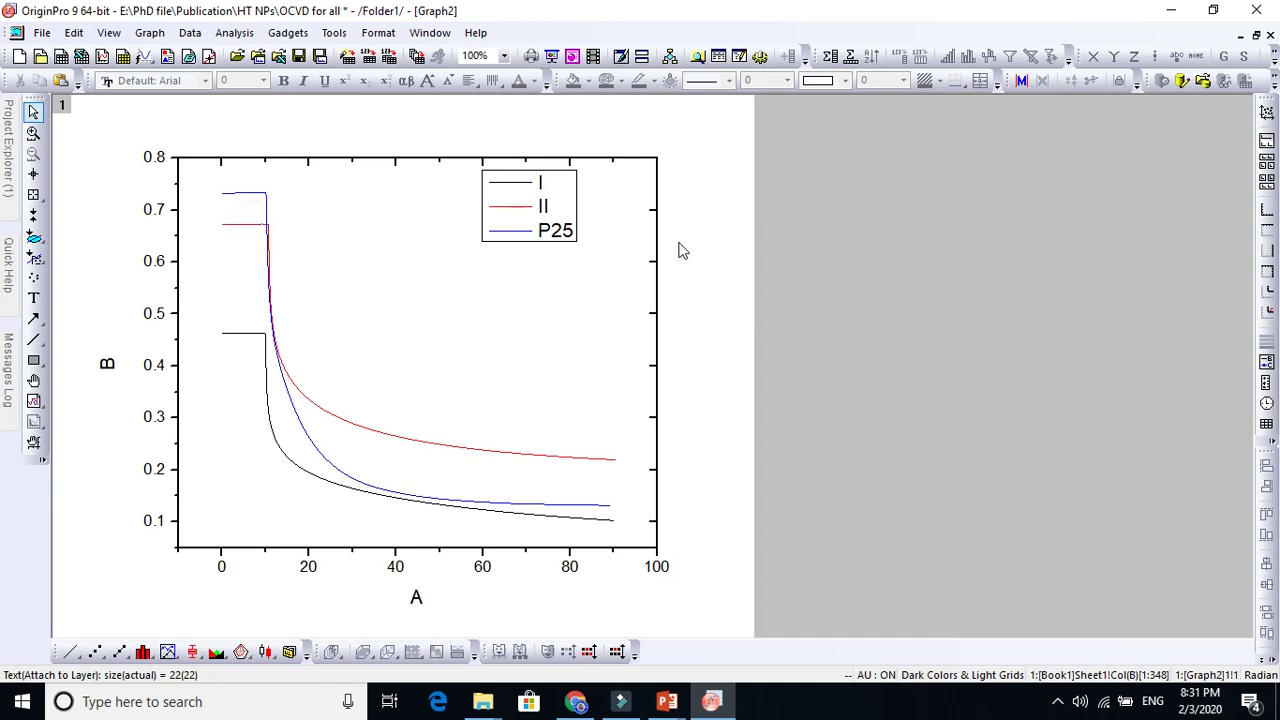
double_click(268, 228)
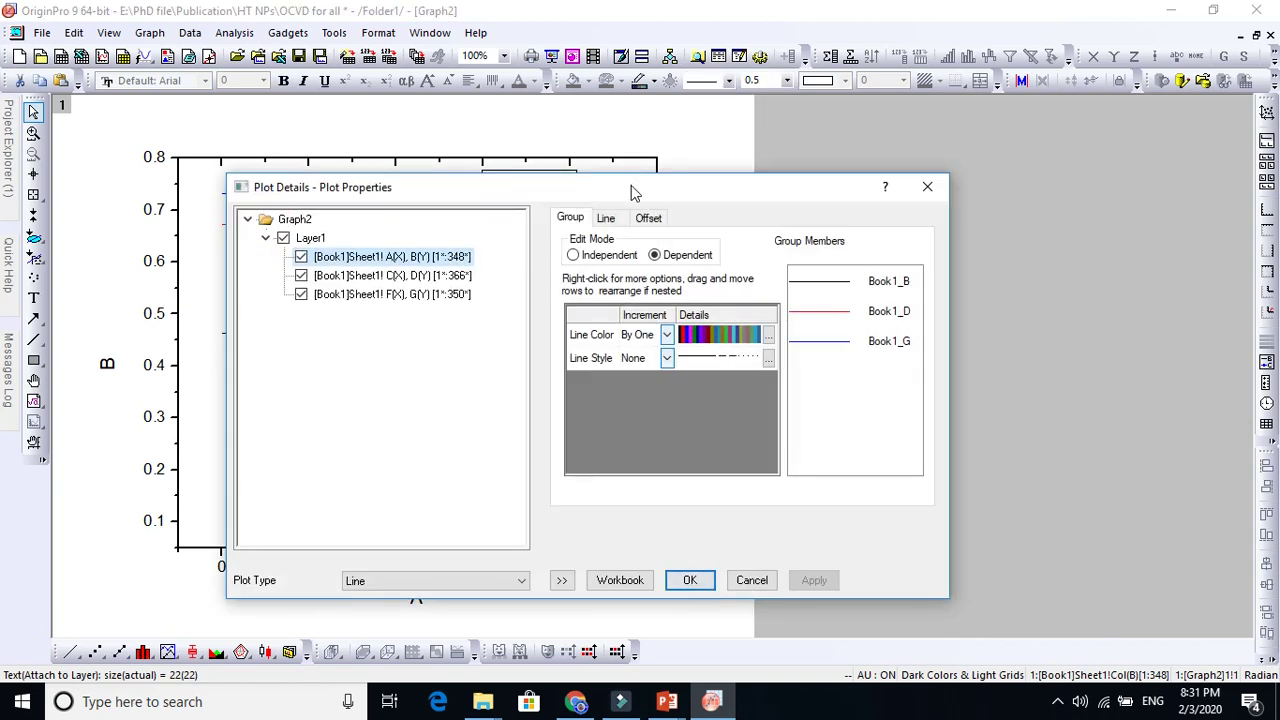
drag(631, 183, 845, 114)
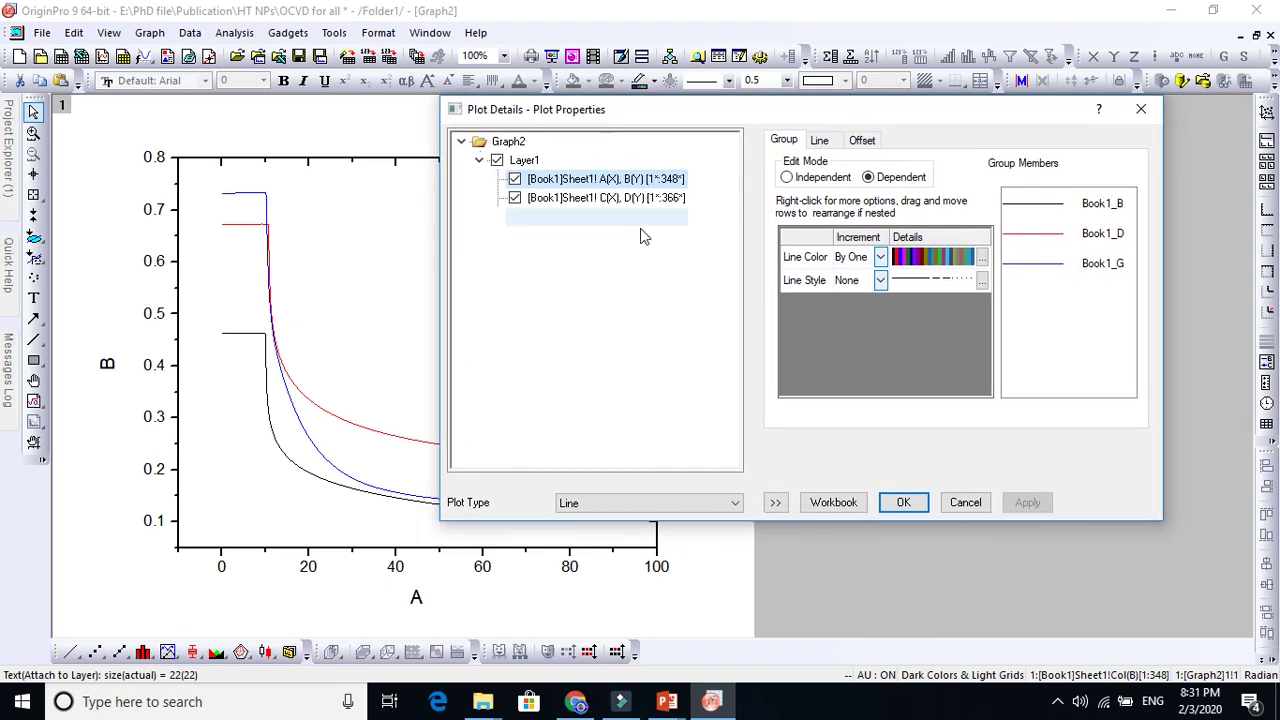
click(776, 503)
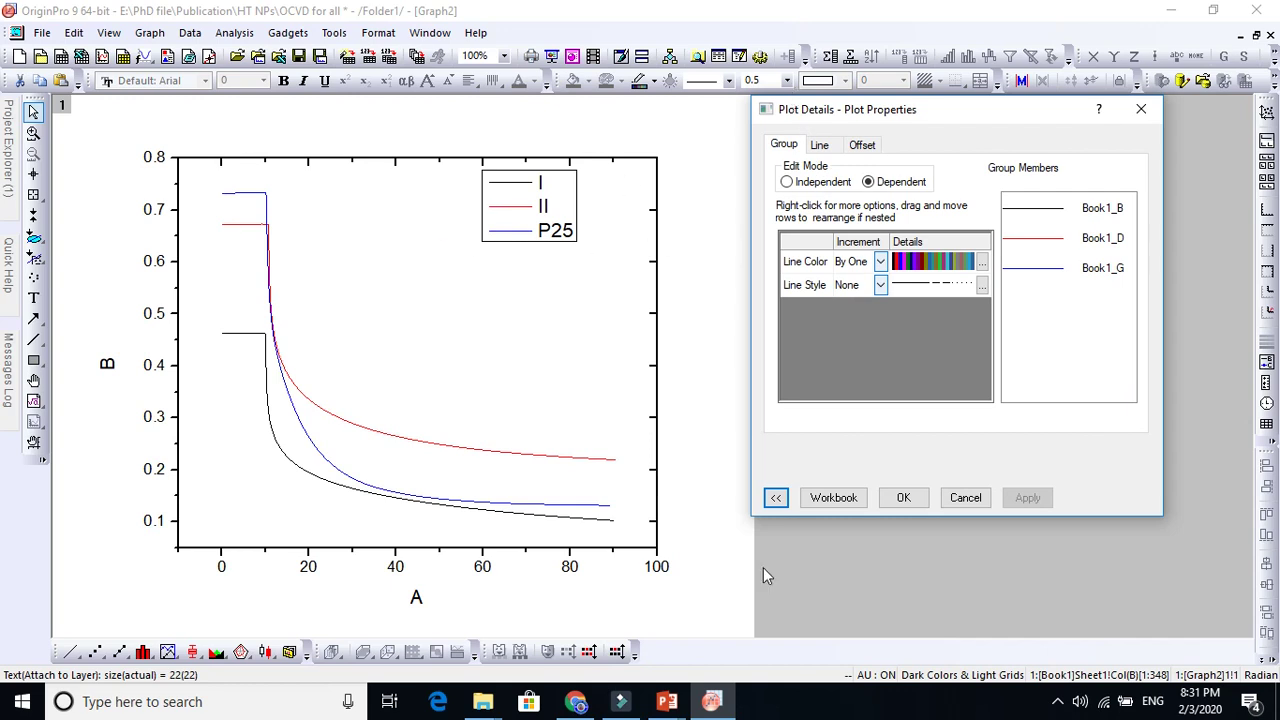
click(776, 498)
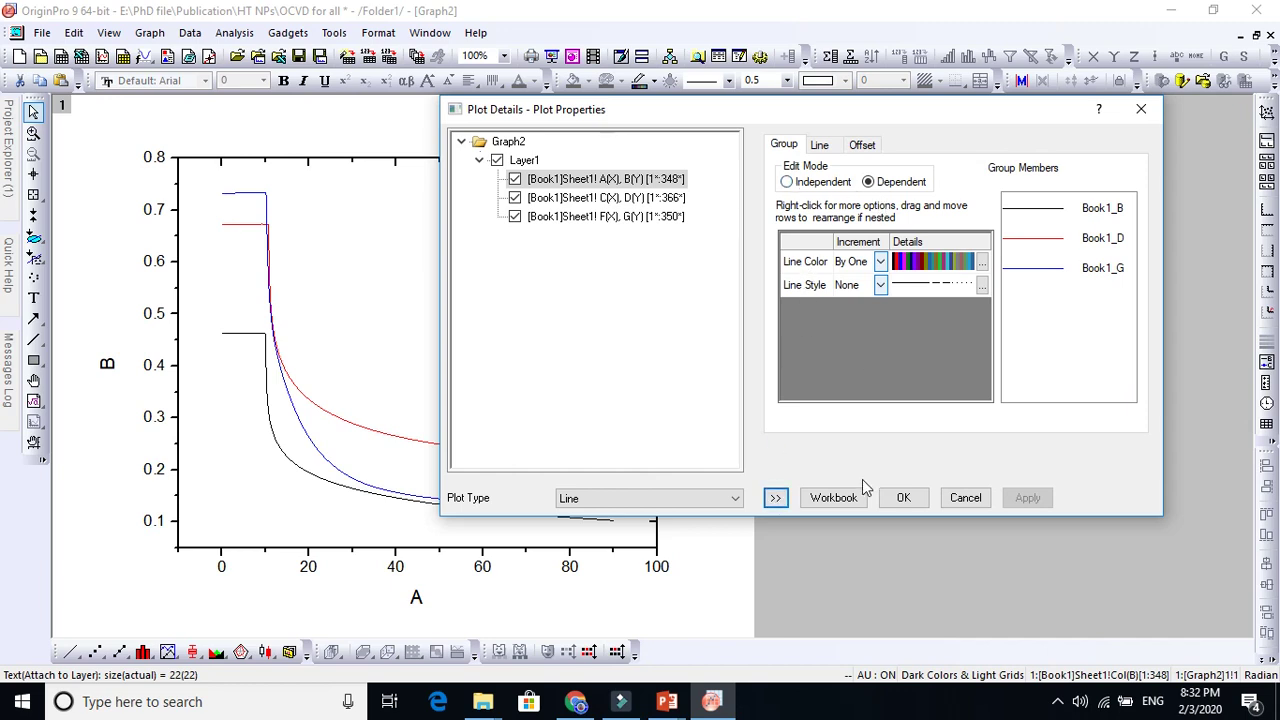
click(776, 499)
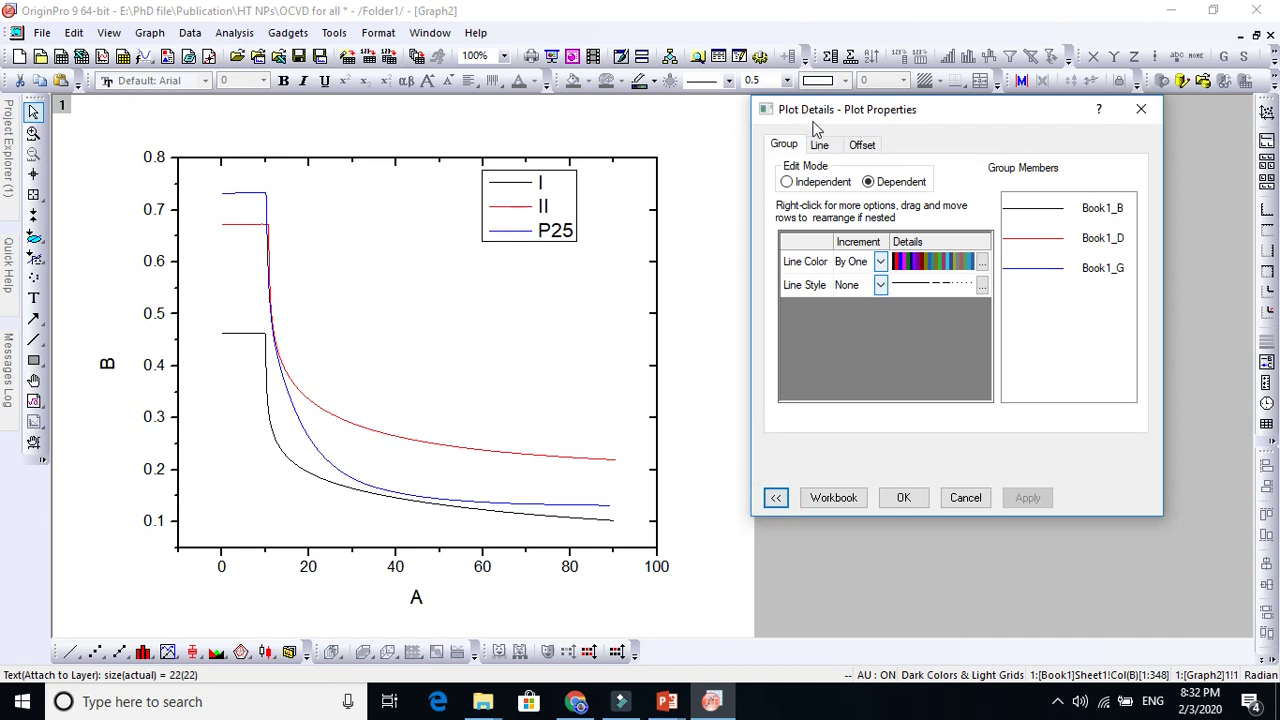
drag(815, 122, 859, 122)
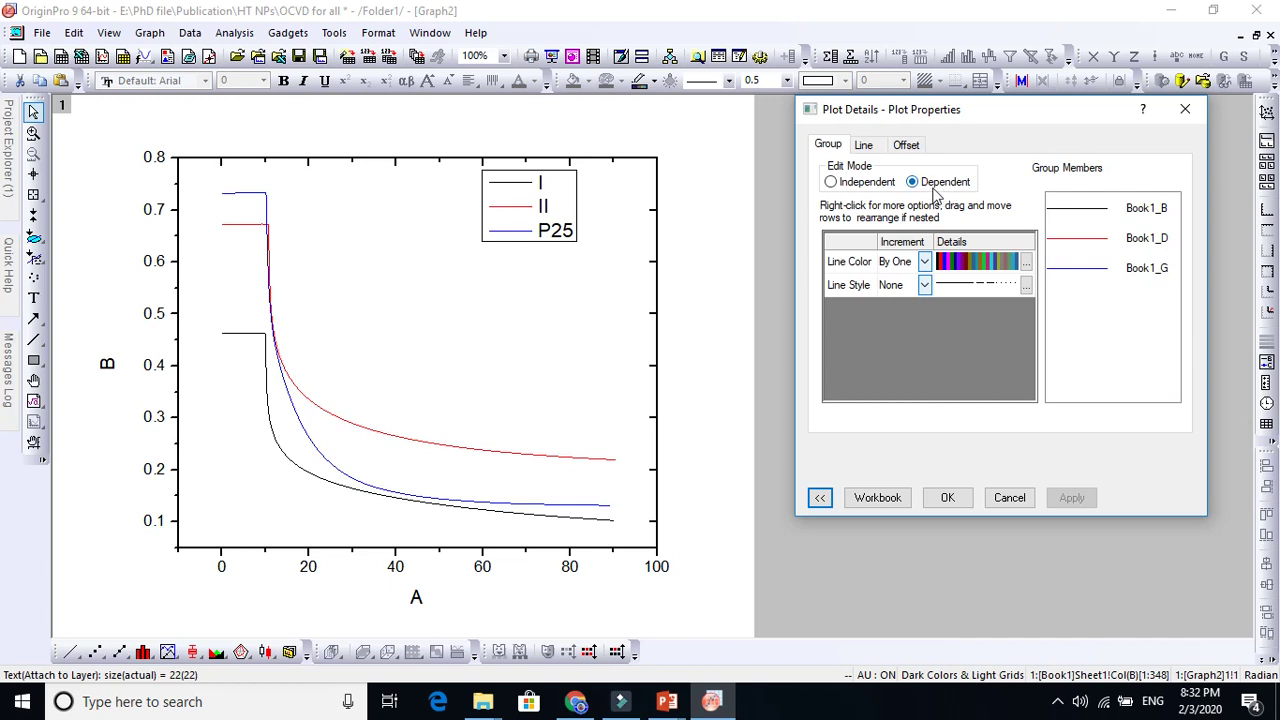
Set the line width of all three curves to 5 and apply
click(864, 146)
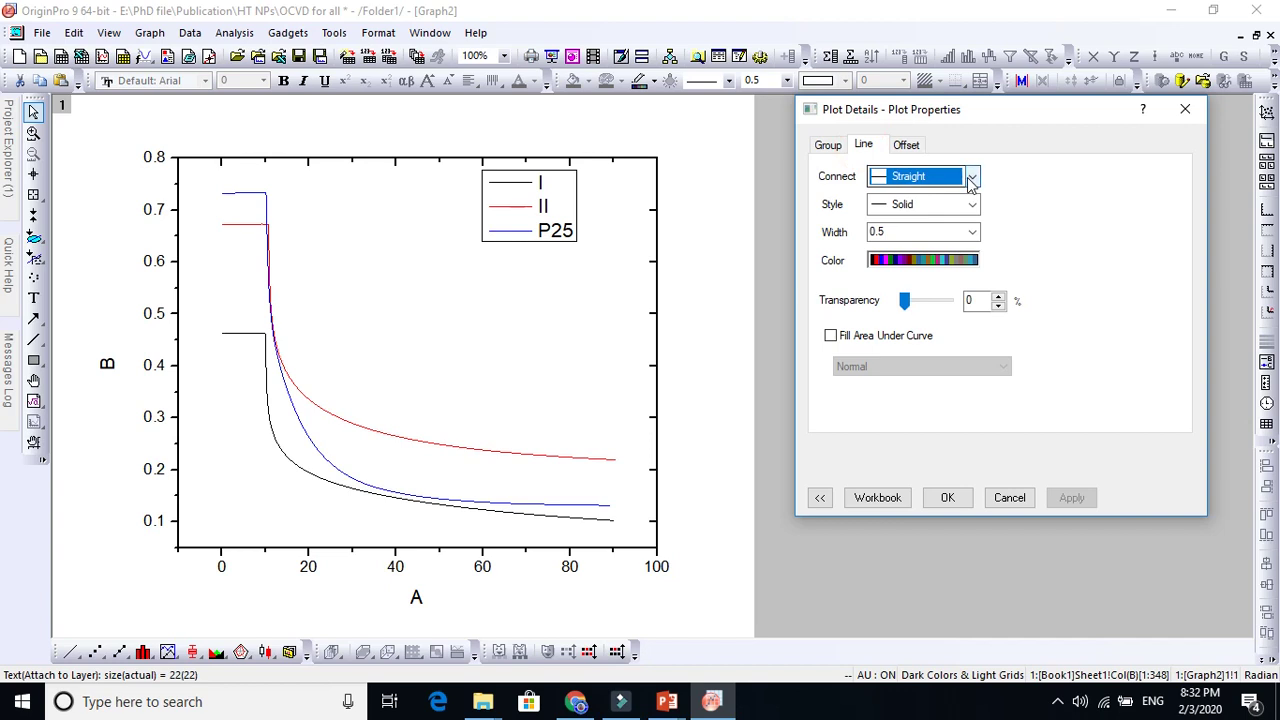
click(971, 232)
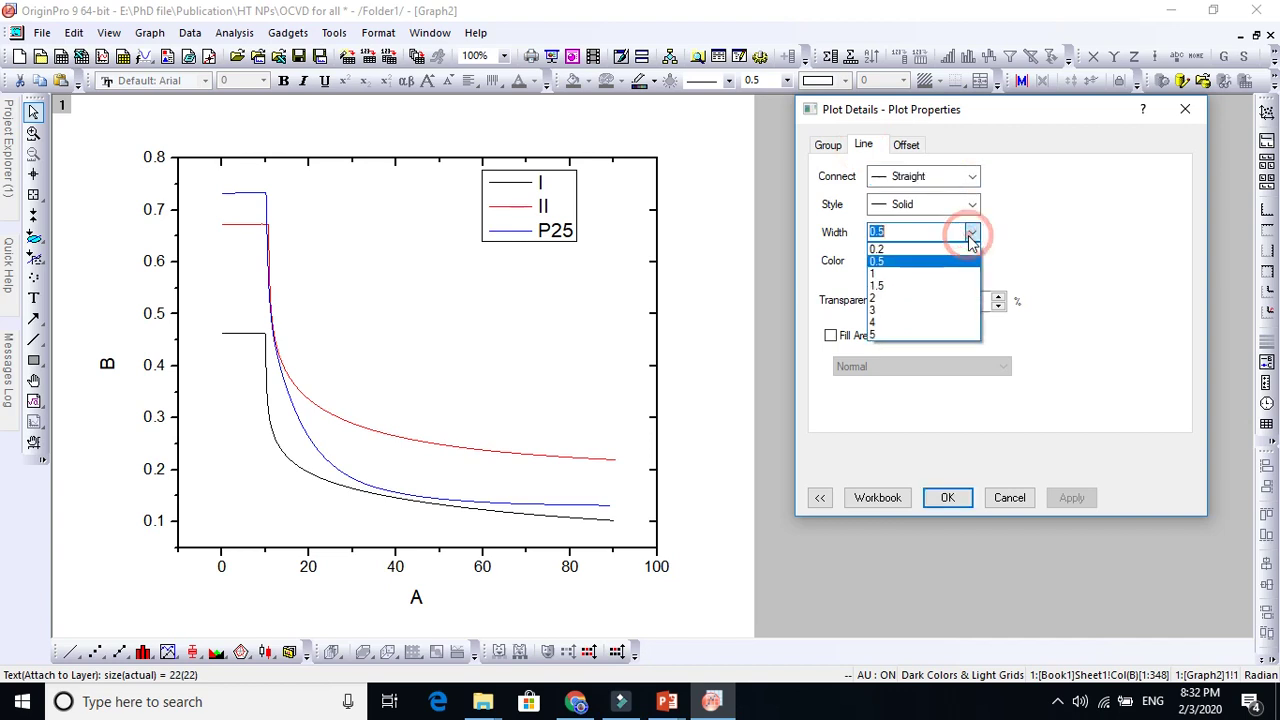
click(876, 334)
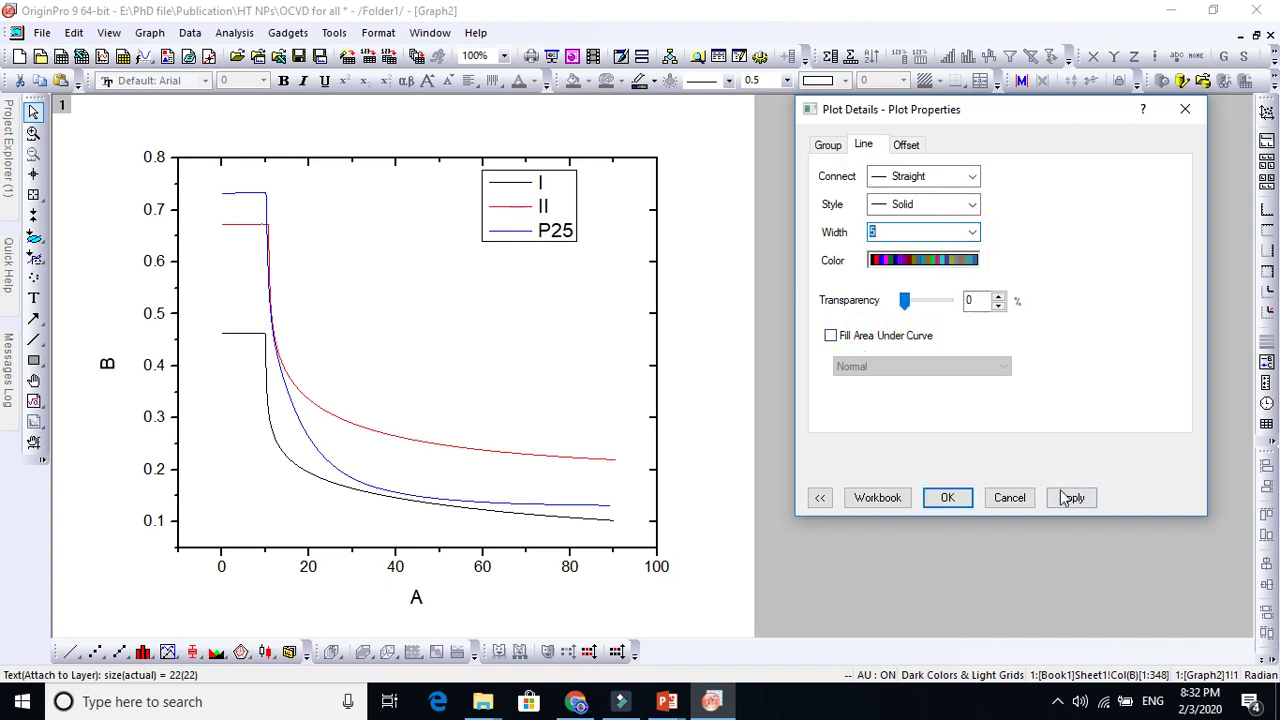
click(1066, 497)
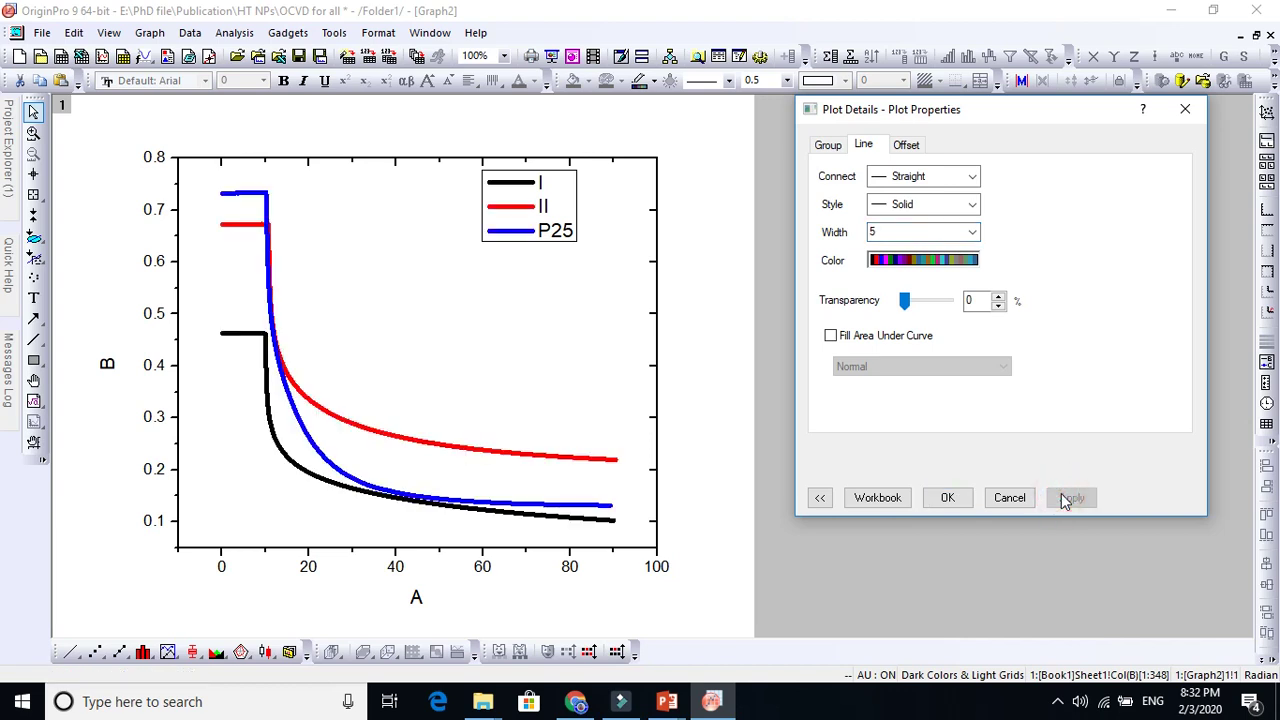
Change all three curves to the Dash Dot Dot line style
click(971, 204)
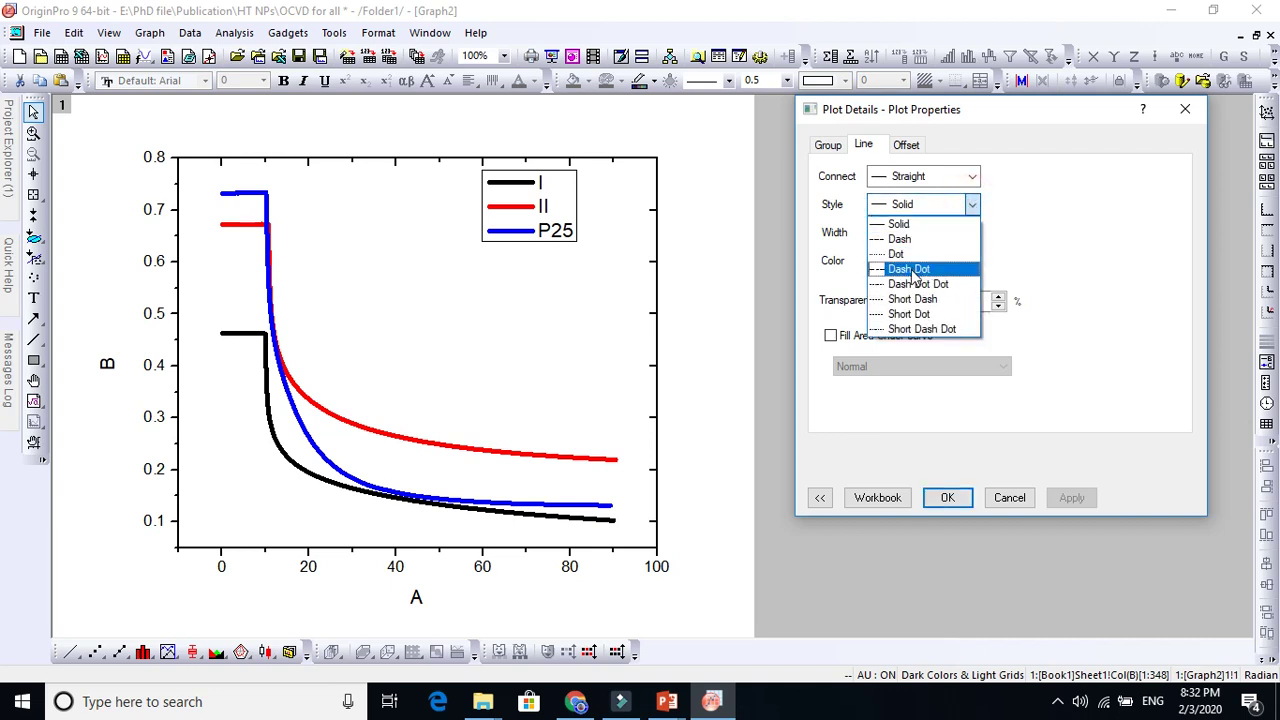
click(913, 284)
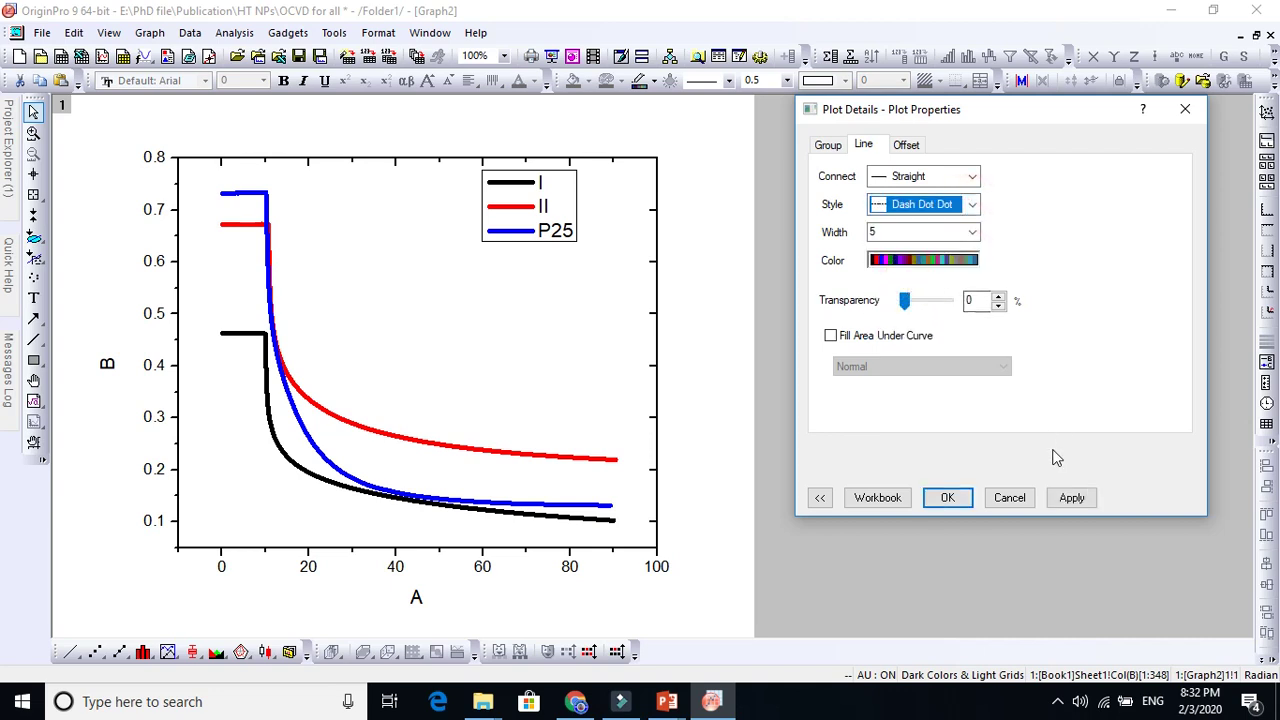
click(1062, 497)
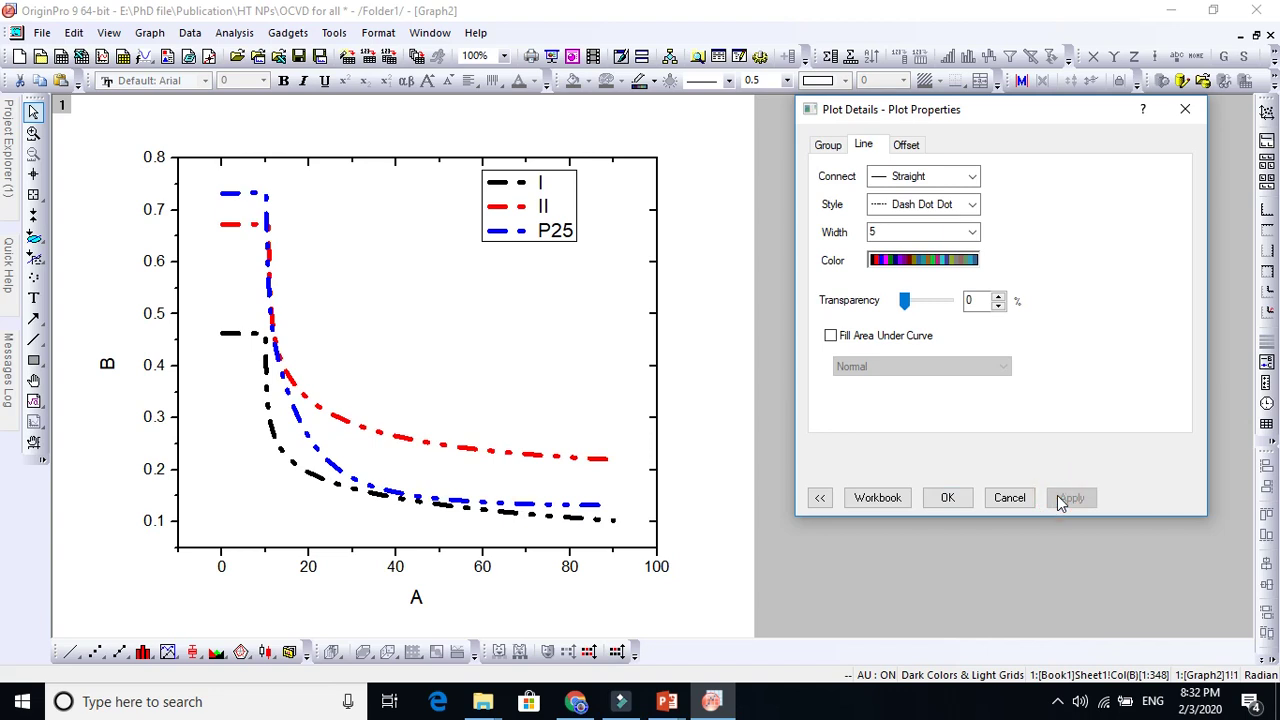
click(820, 498)
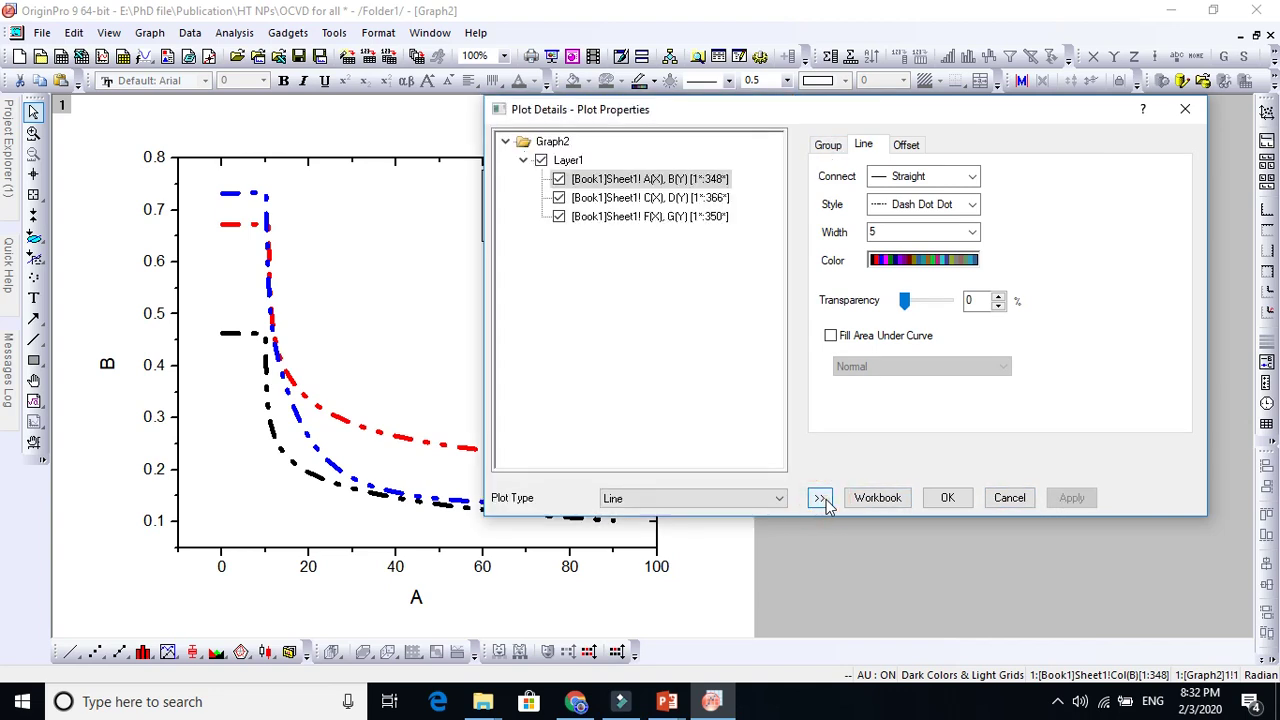
Set curve grouping to Independent so each curve can be styled separately
click(825, 147)
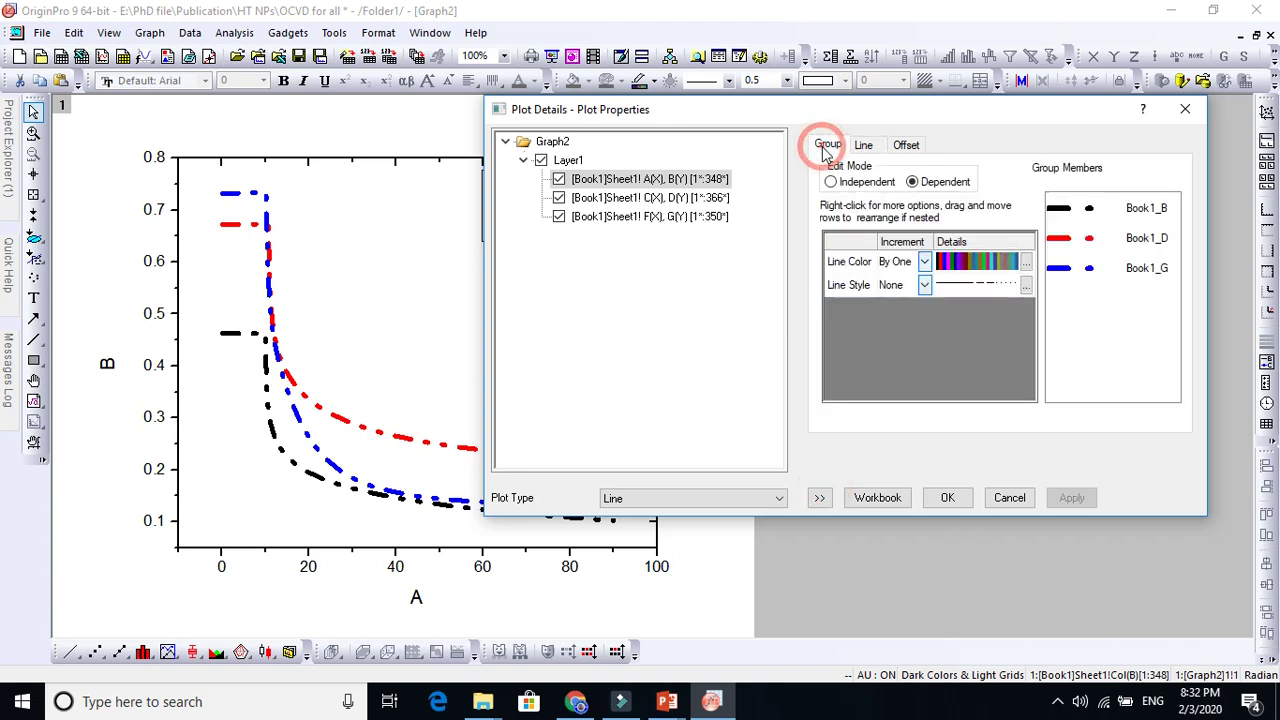
click(830, 182)
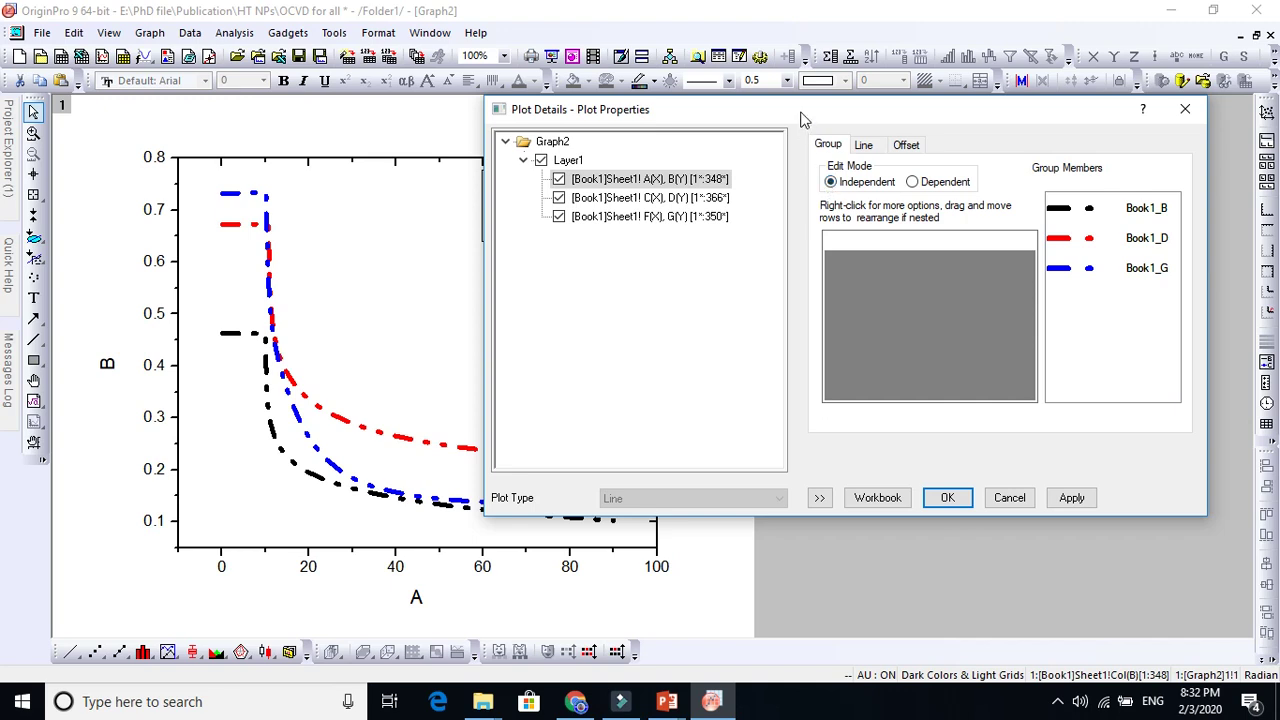
drag(800, 111, 793, 35)
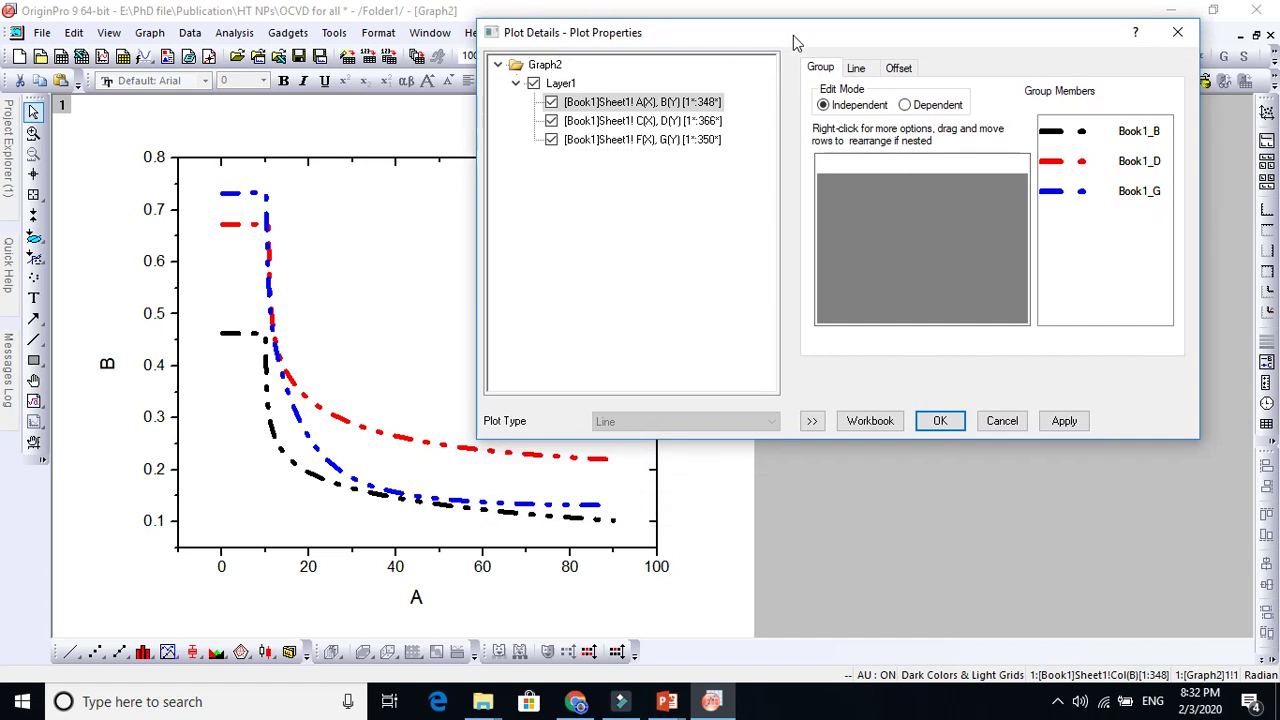
Recolour curve I's line to 17 Pink
click(856, 69)
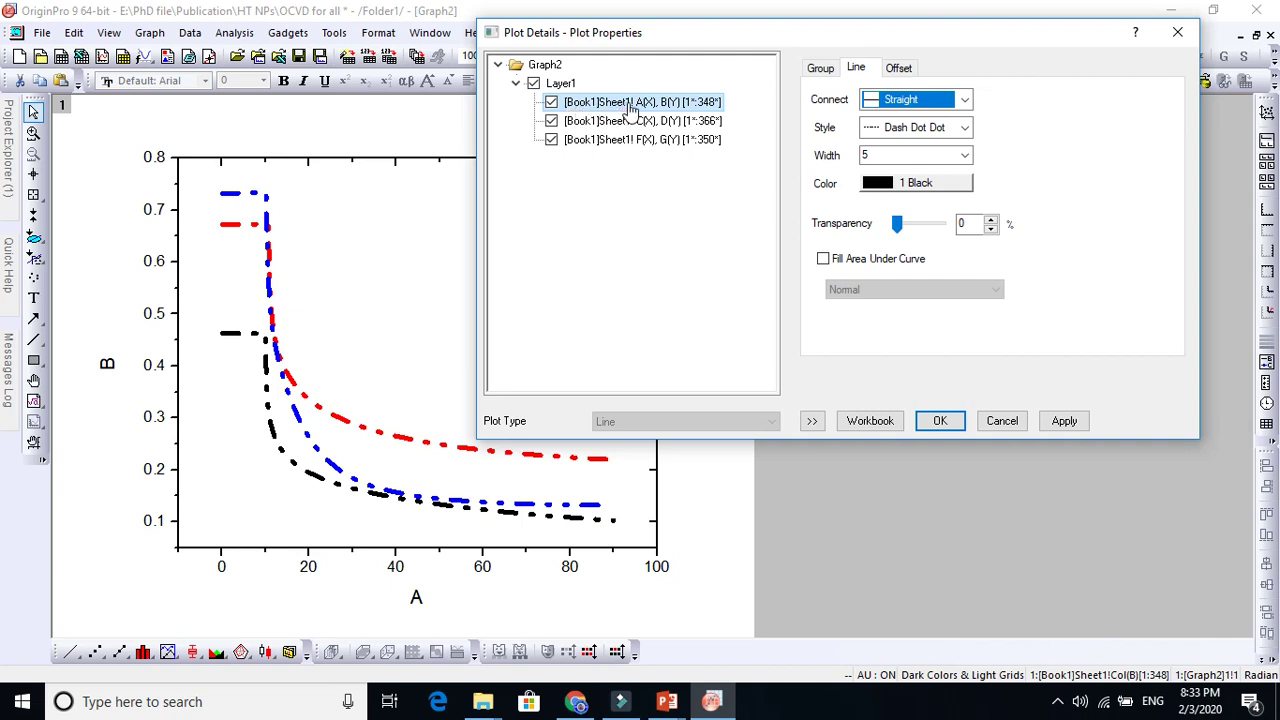
click(930, 186)
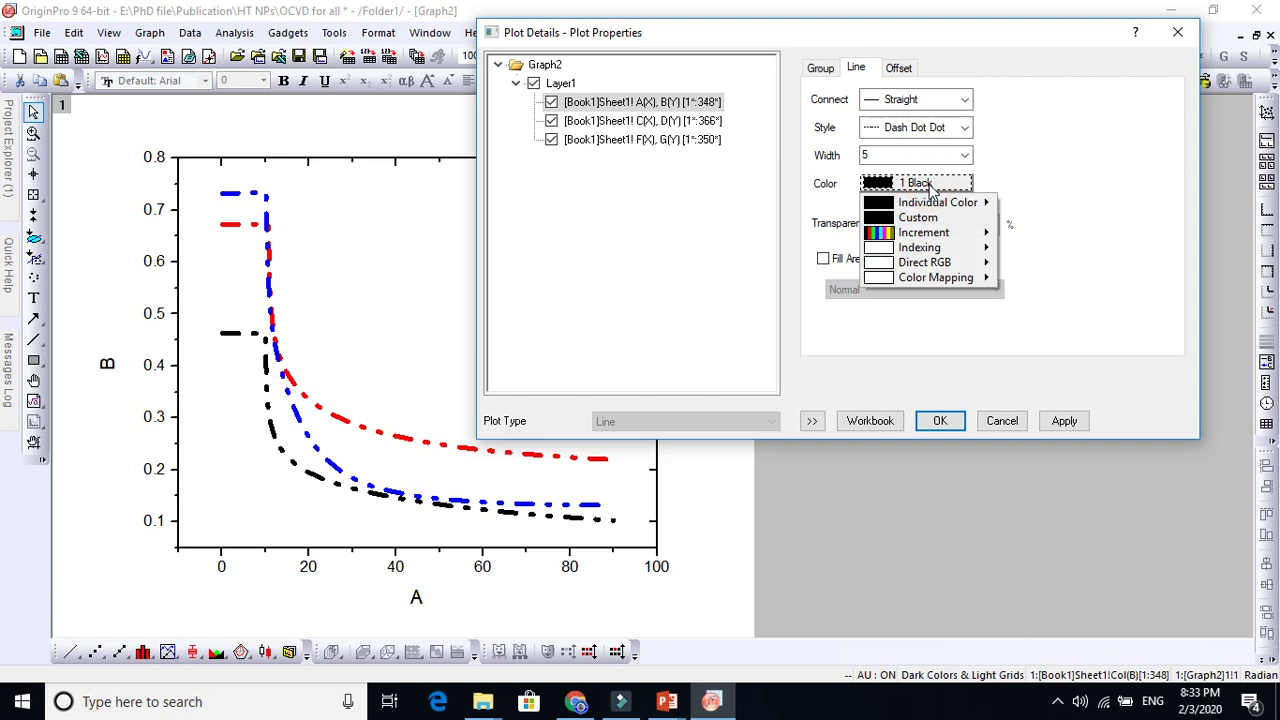
mouse_move(940, 204)
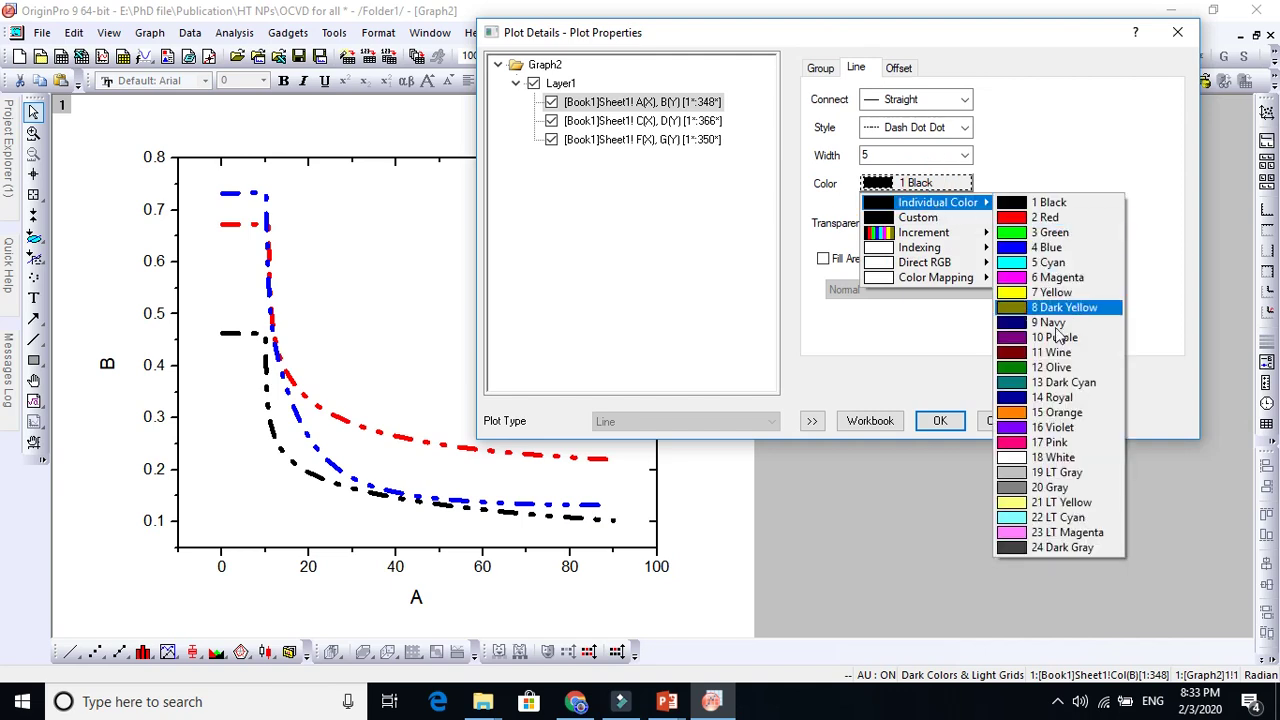
click(1036, 442)
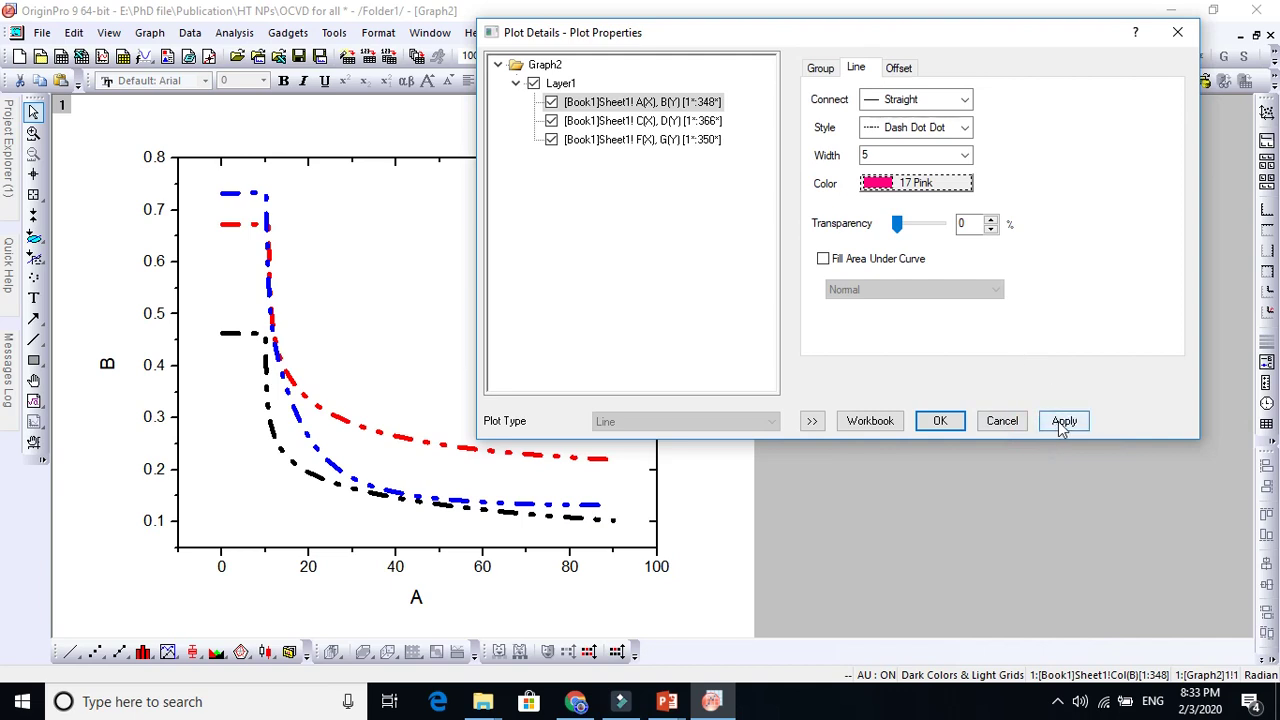
click(1062, 424)
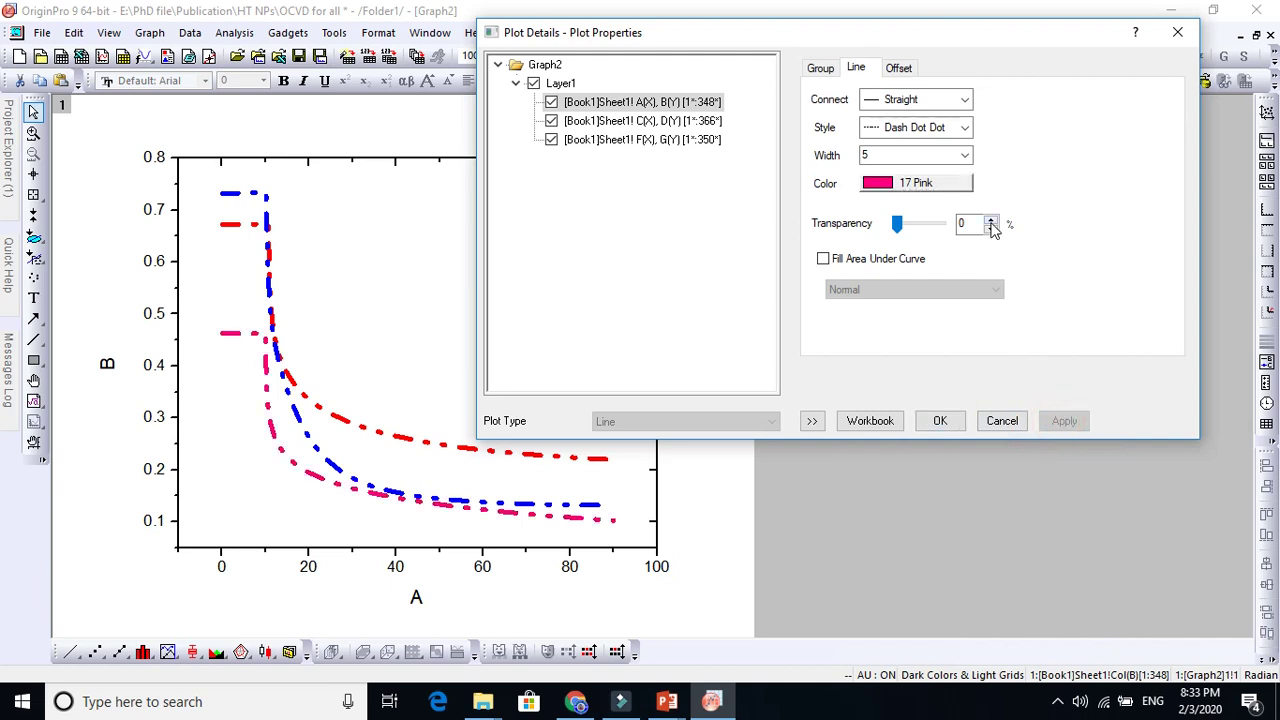
Give pink curve I a width 3 Dot line style
click(964, 155)
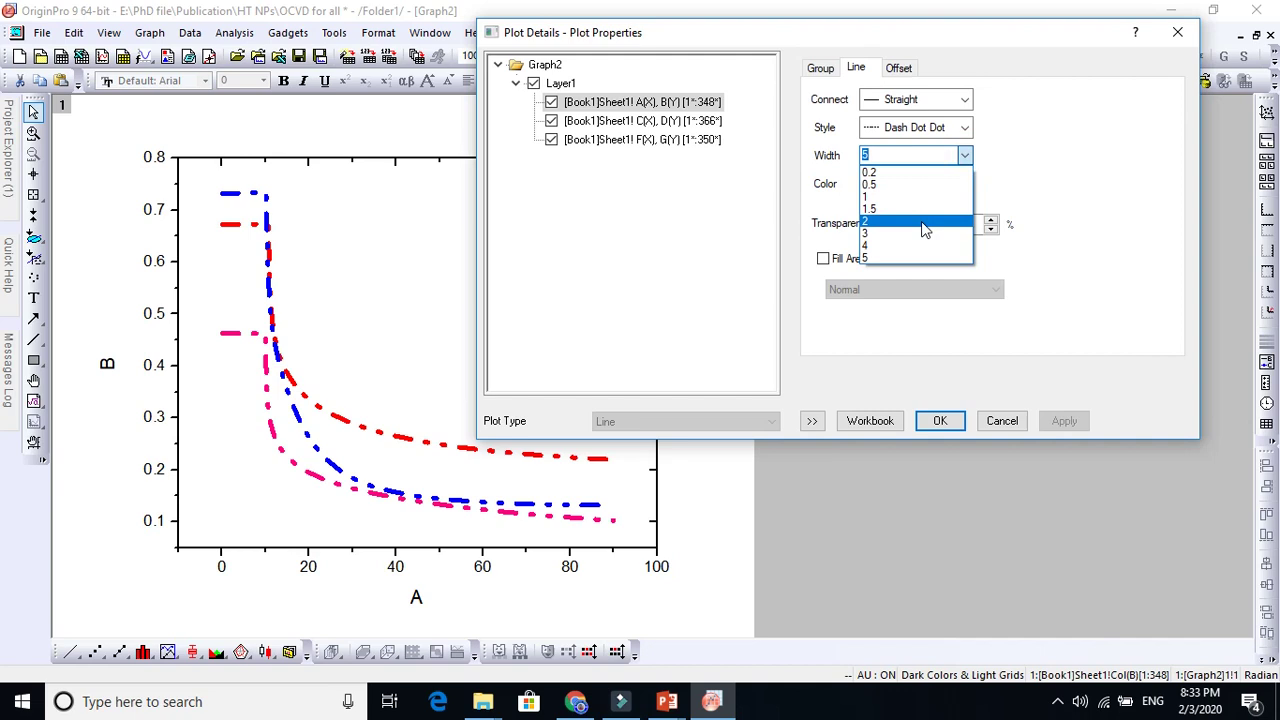
click(872, 233)
click(963, 129)
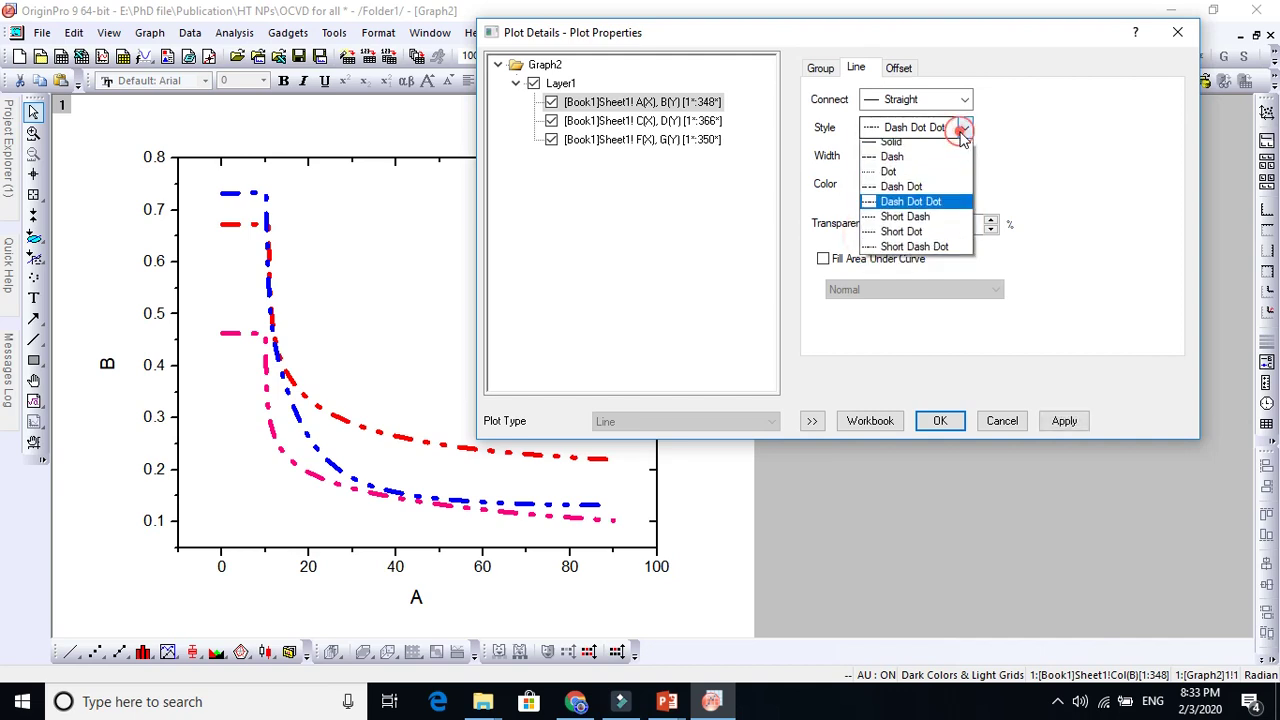
click(884, 178)
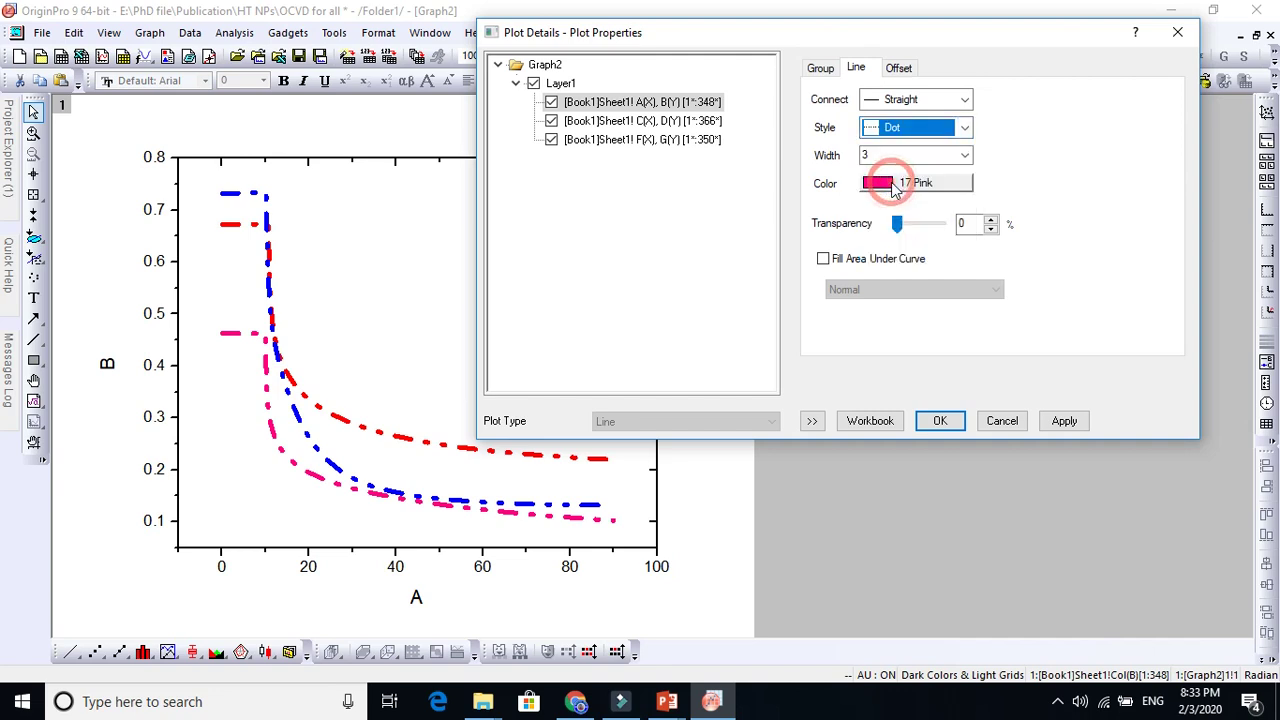
click(1064, 421)
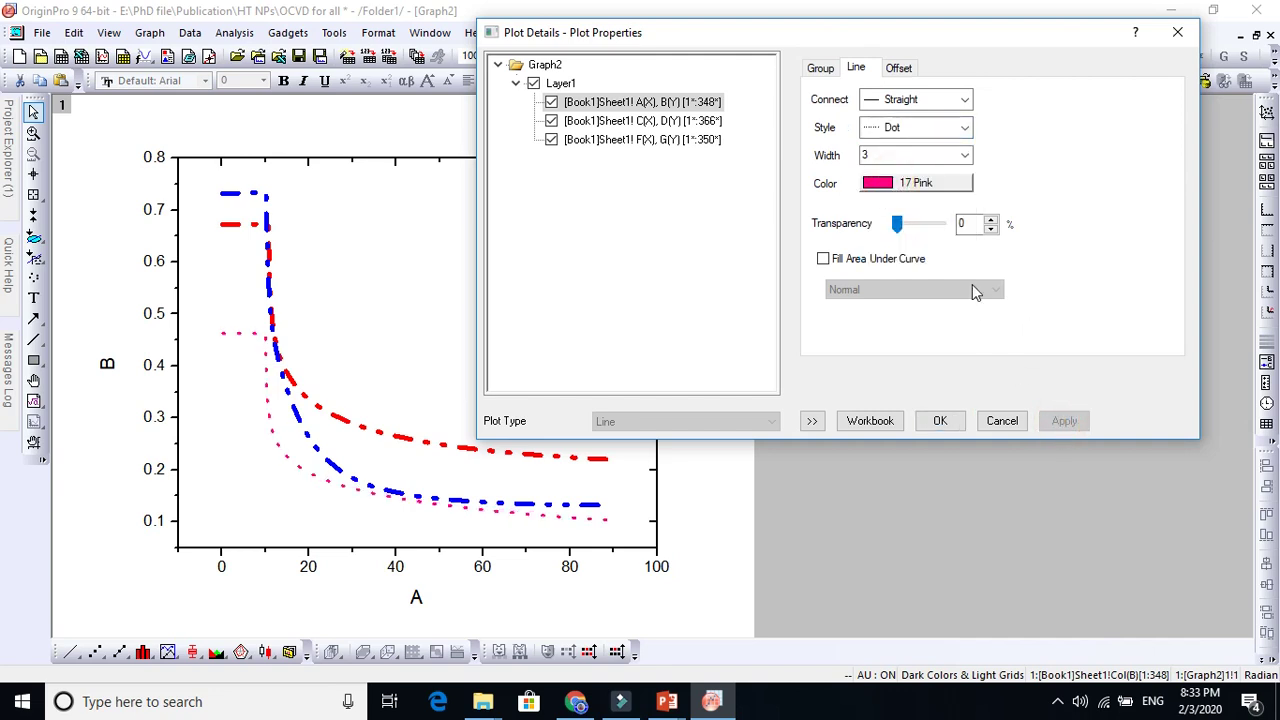
Make the C(X),D(Y) curve a solid 12 Olive line
click(624, 121)
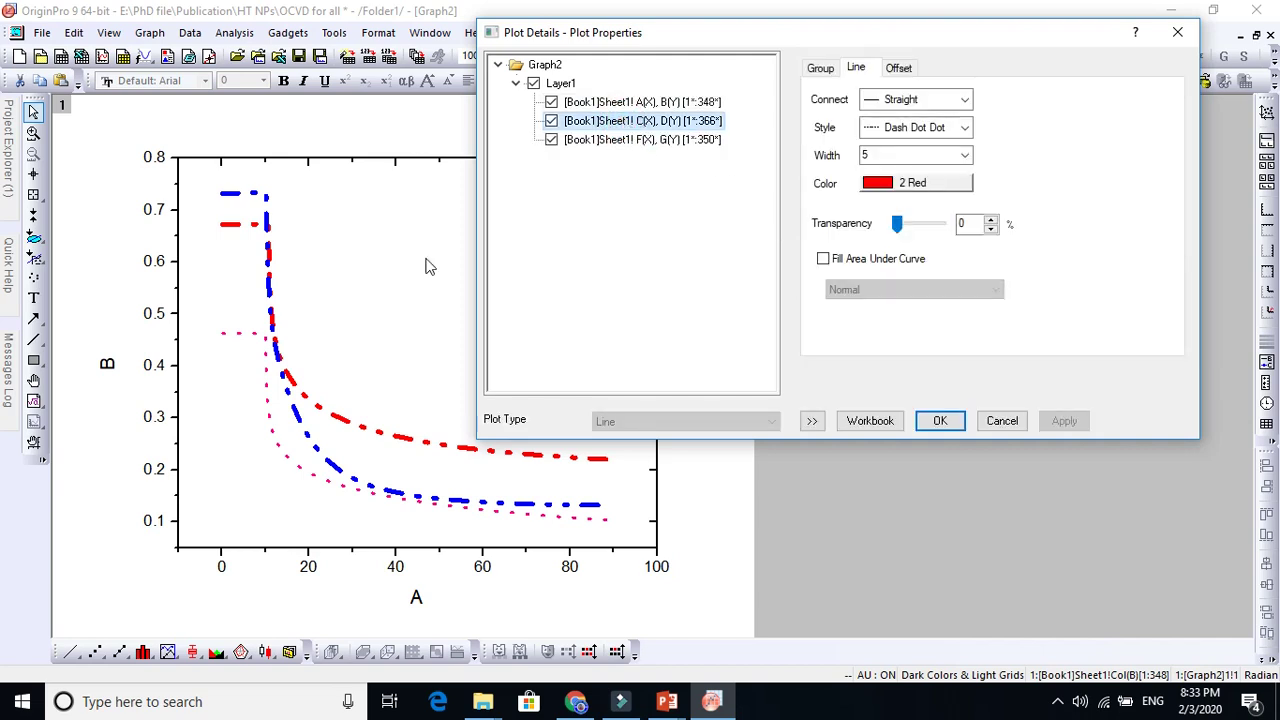
click(912, 186)
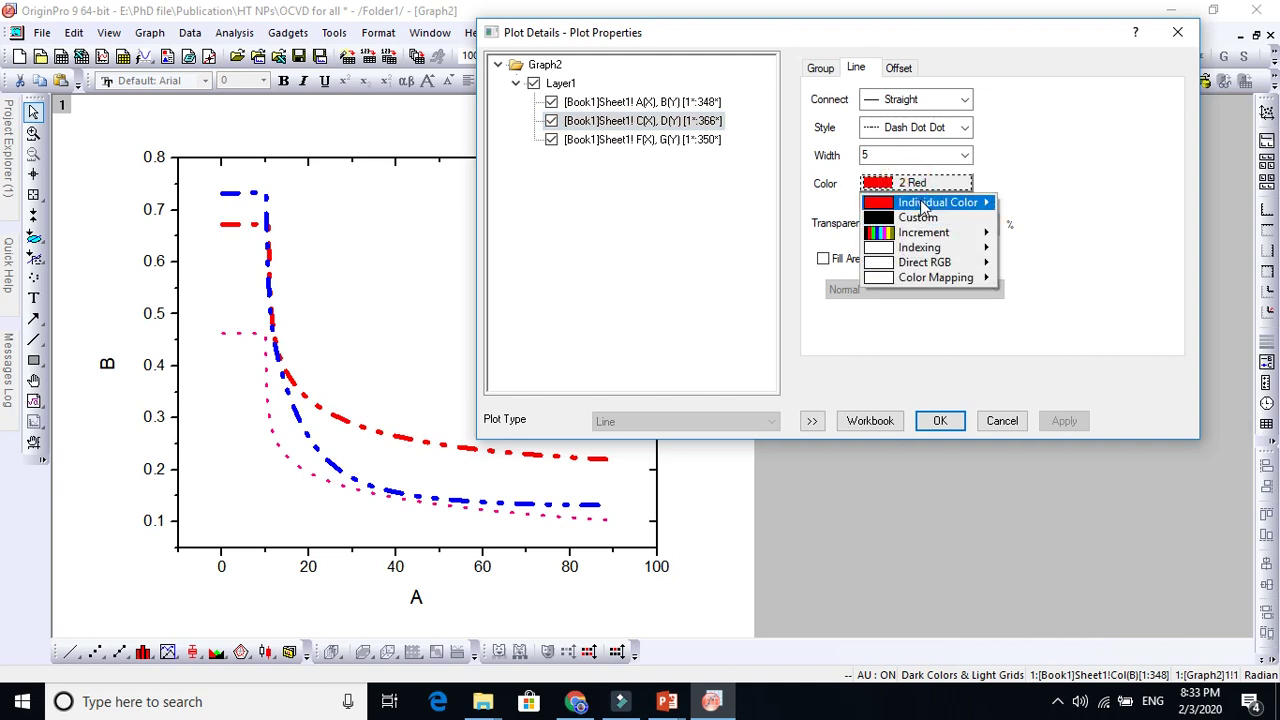
mouse_move(930, 202)
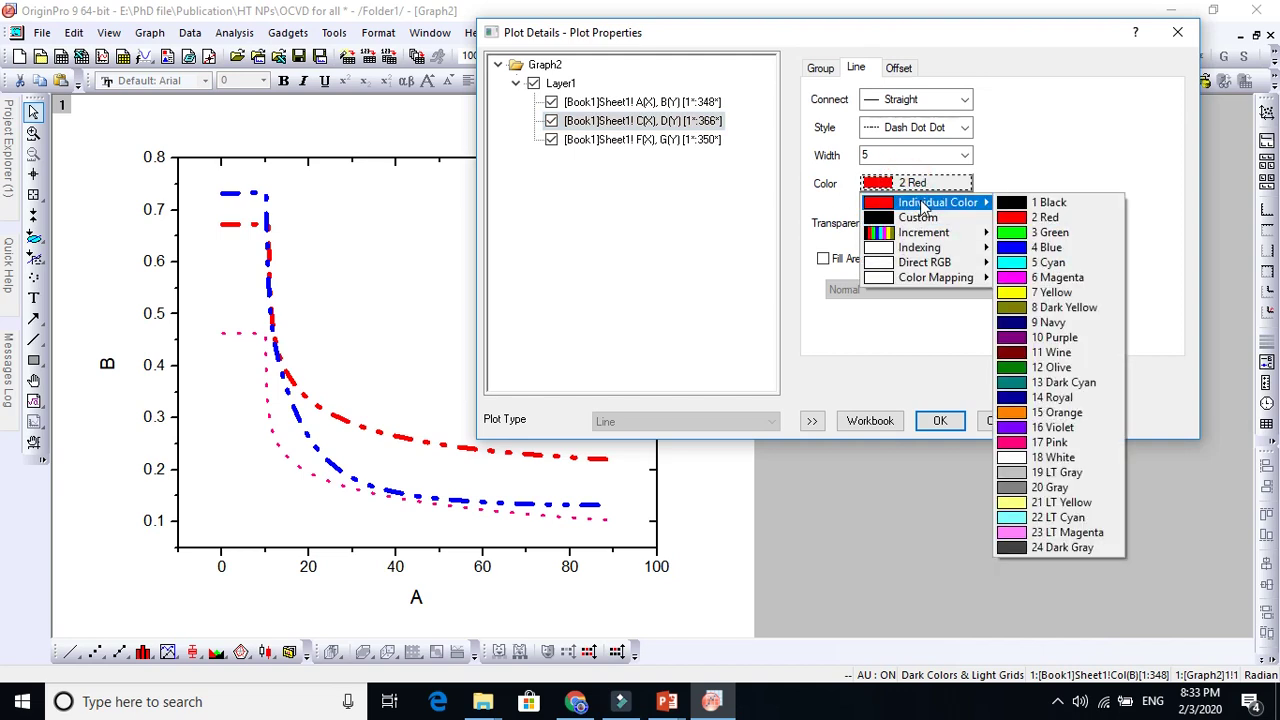
click(1030, 367)
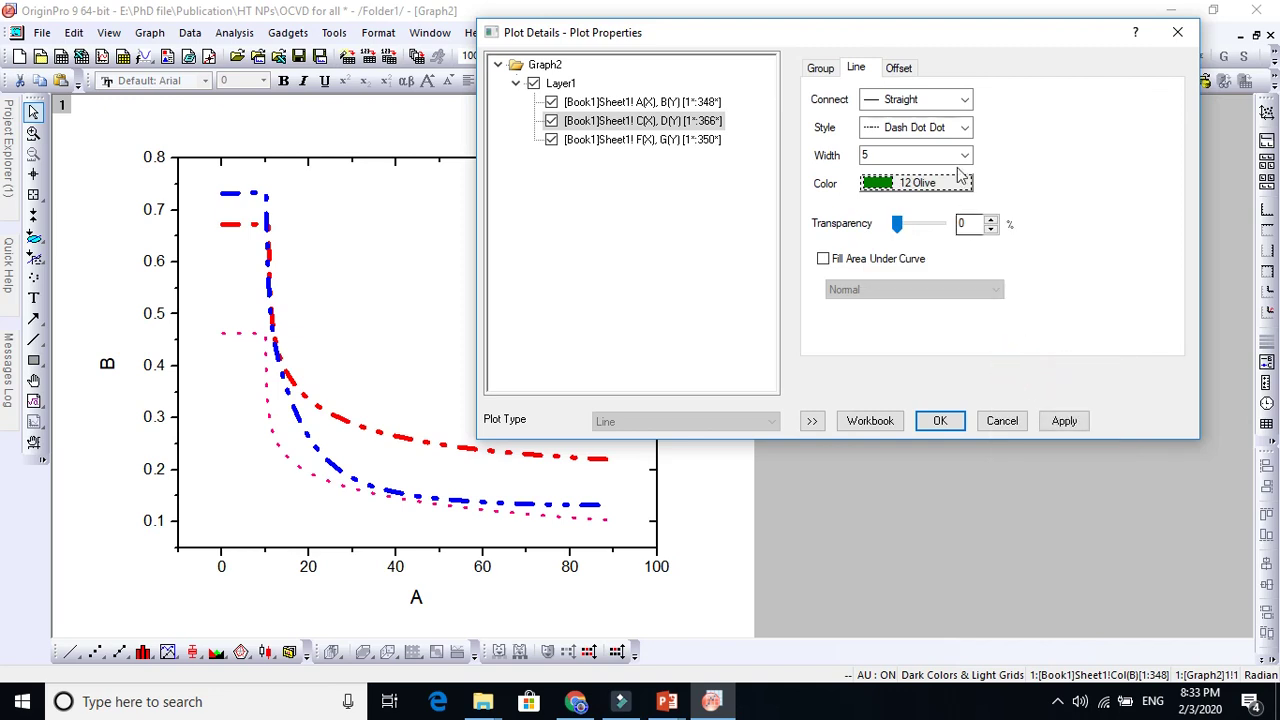
click(963, 128)
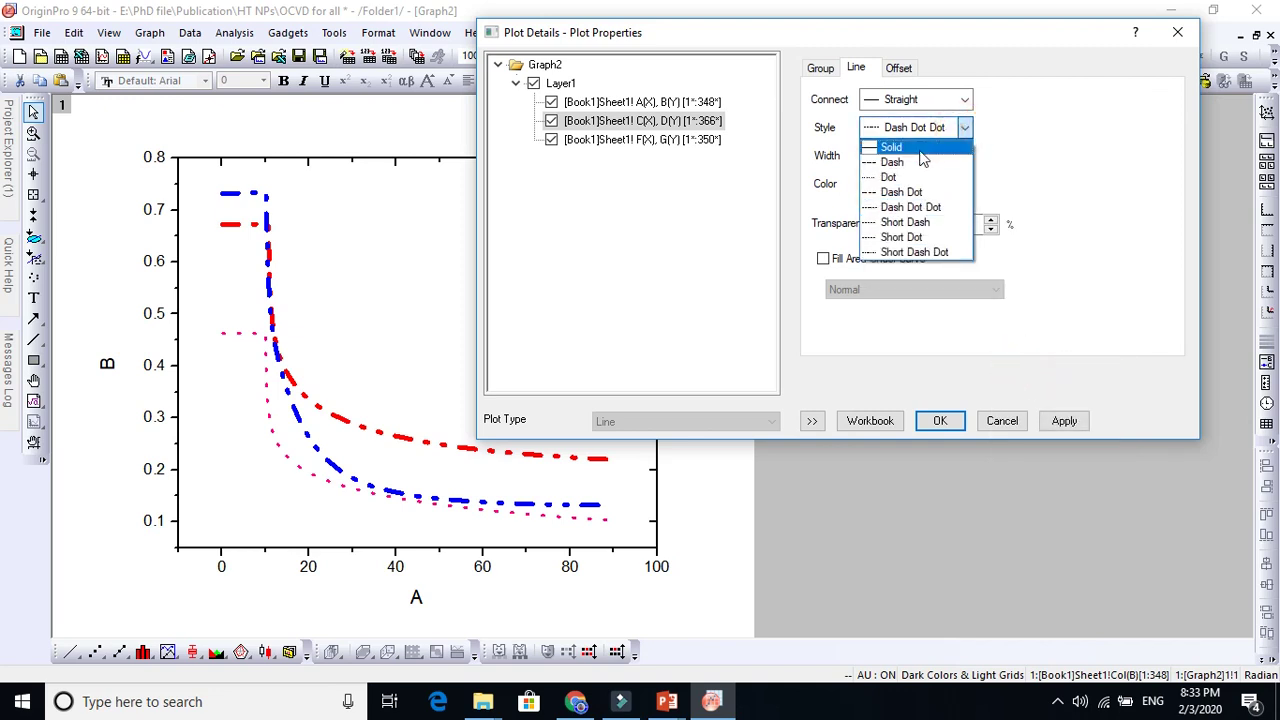
click(888, 149)
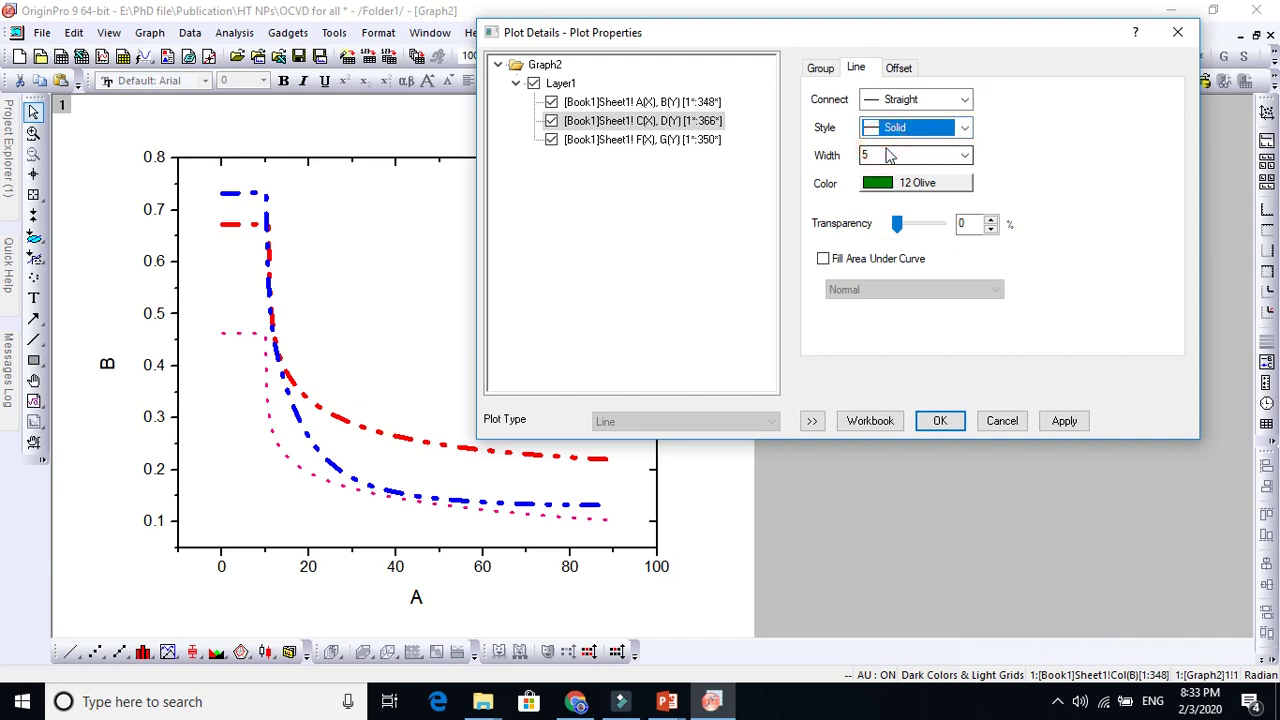
click(1064, 421)
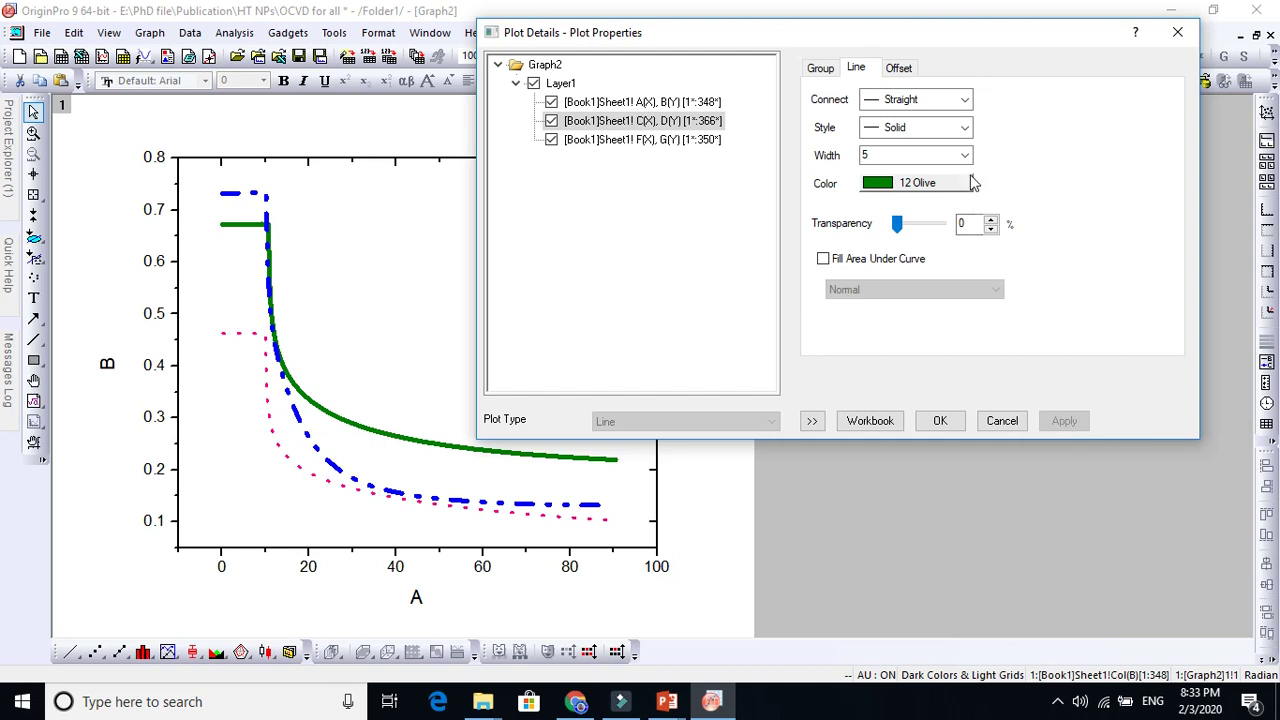
Connect the olive curve with 3 Point Segment and switch its style to Dot
click(958, 102)
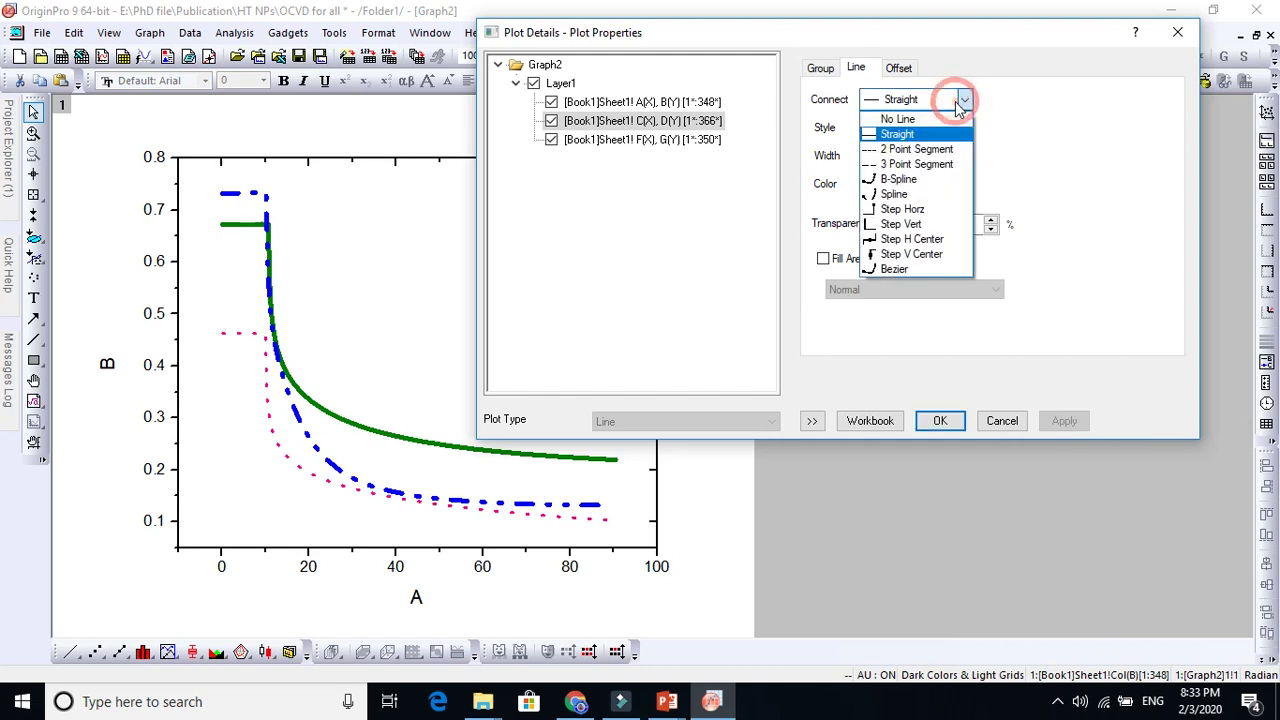
click(889, 166)
click(1055, 421)
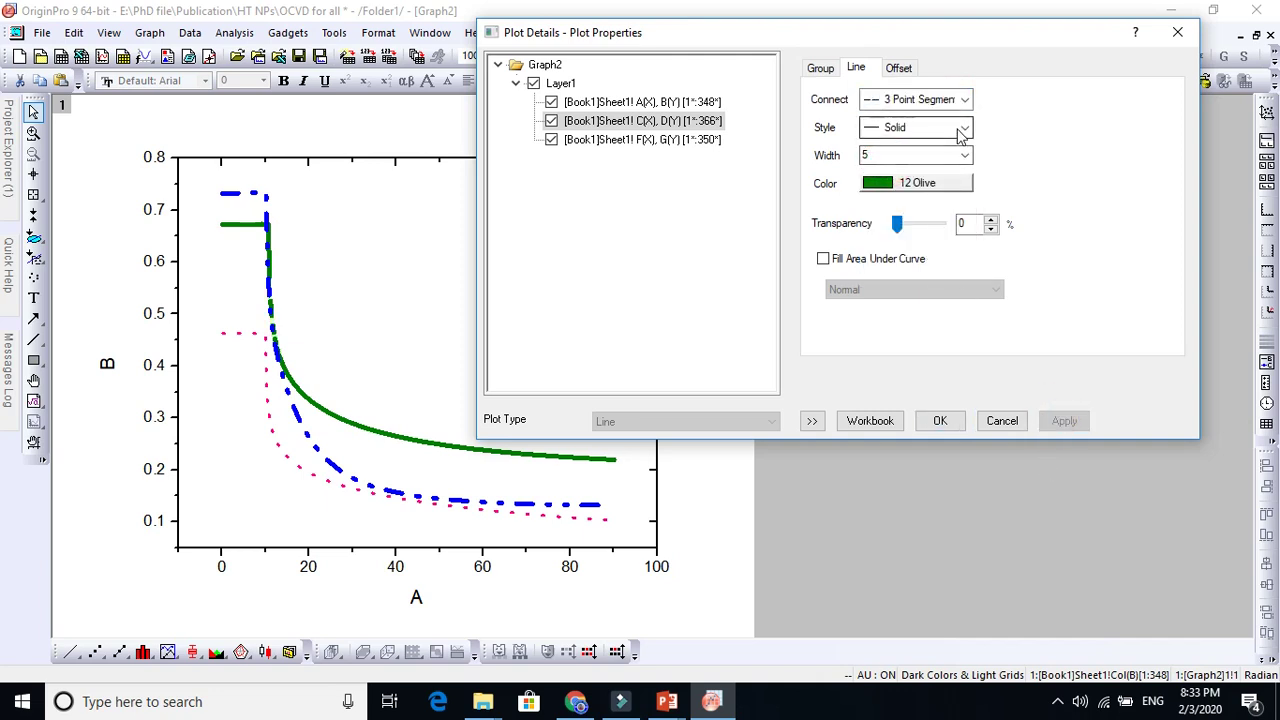
click(962, 128)
click(955, 177)
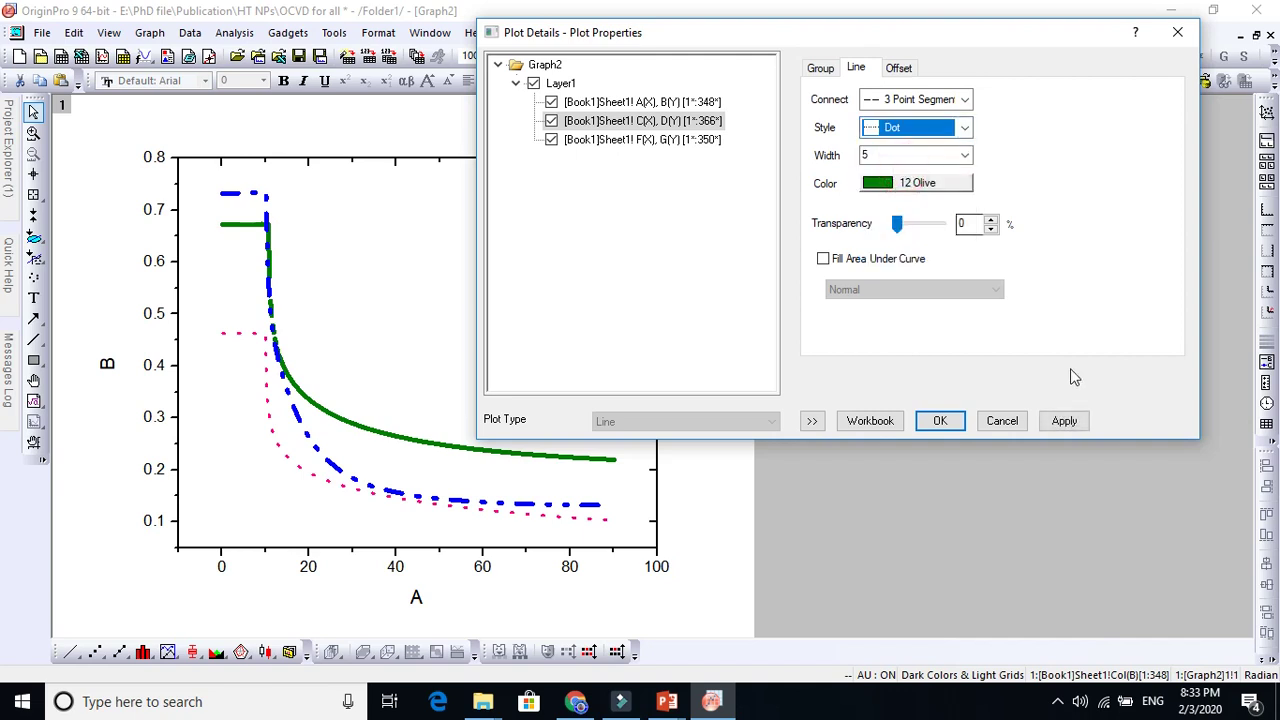
click(1065, 421)
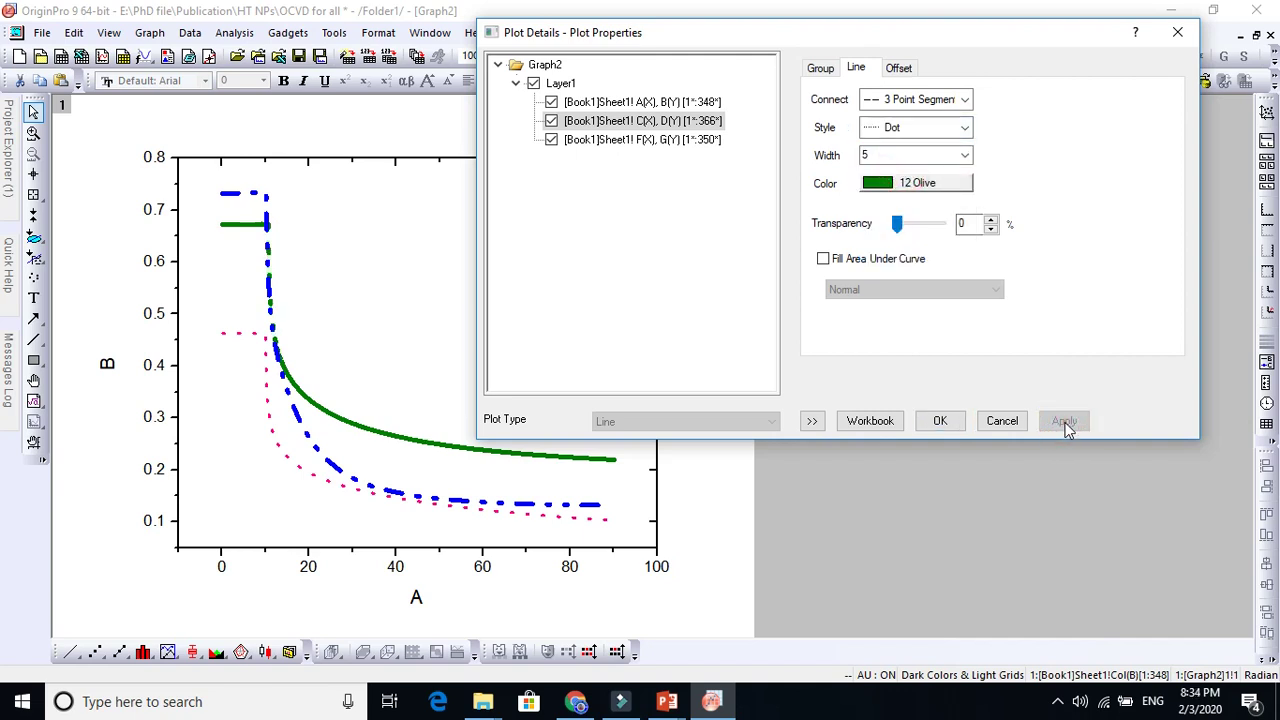
Recolour the F(X),G(Y) curve's line to 11 Wine and apply
click(668, 141)
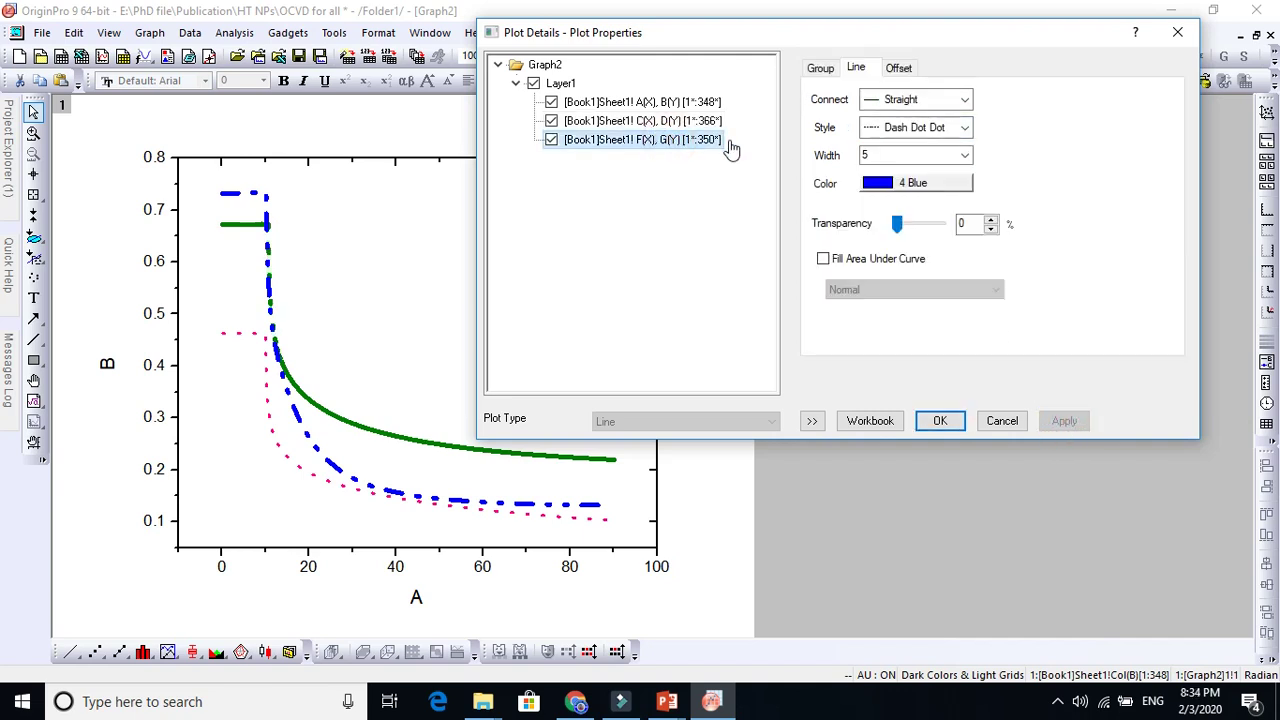
click(888, 186)
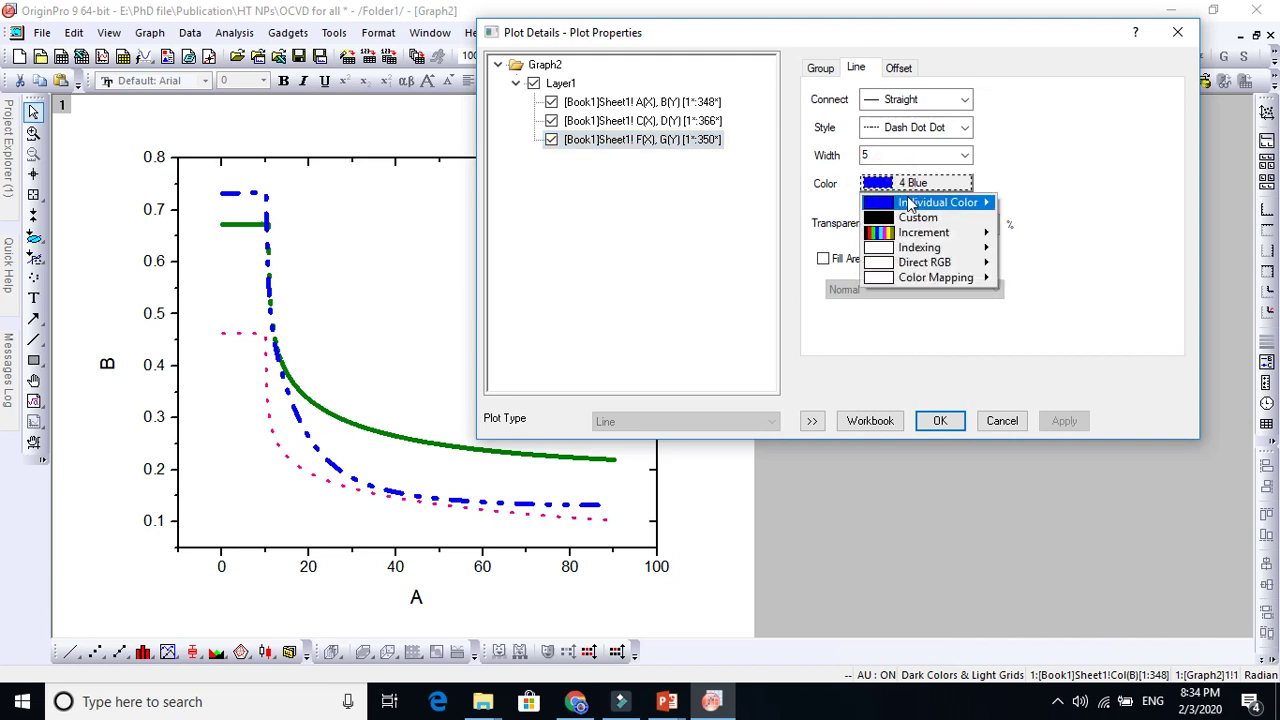
mouse_move(910, 205)
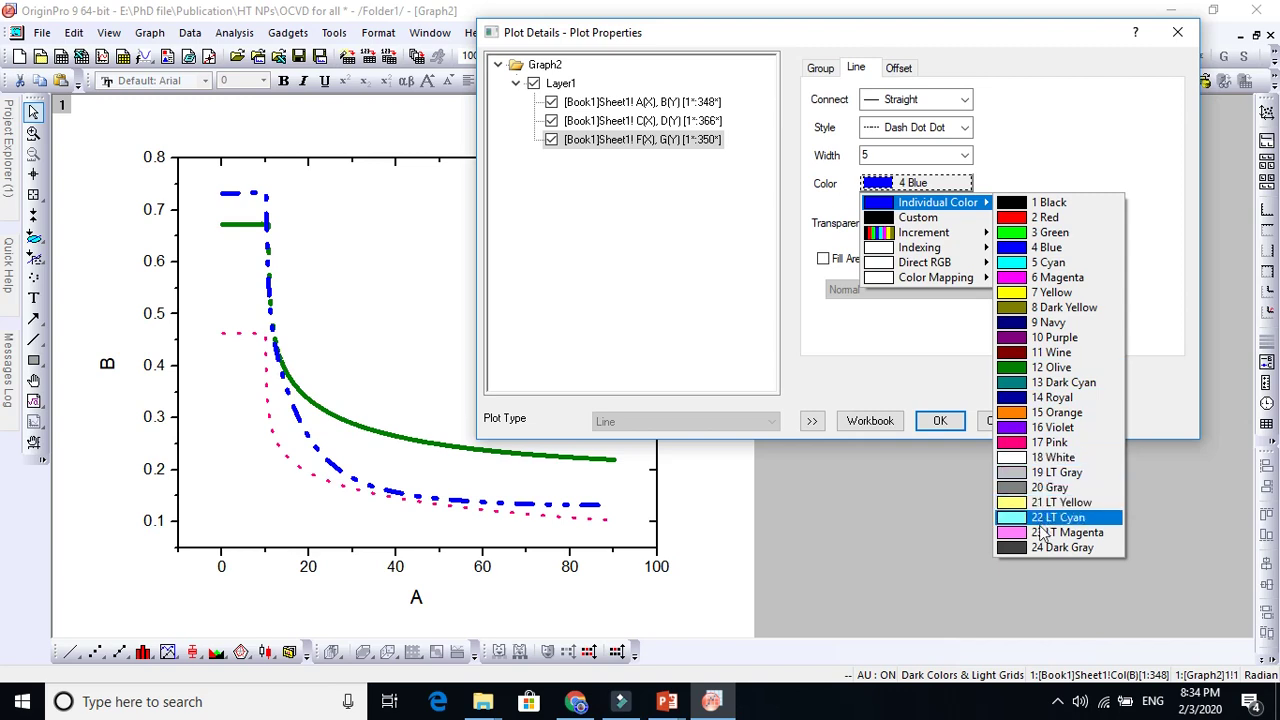
click(1031, 356)
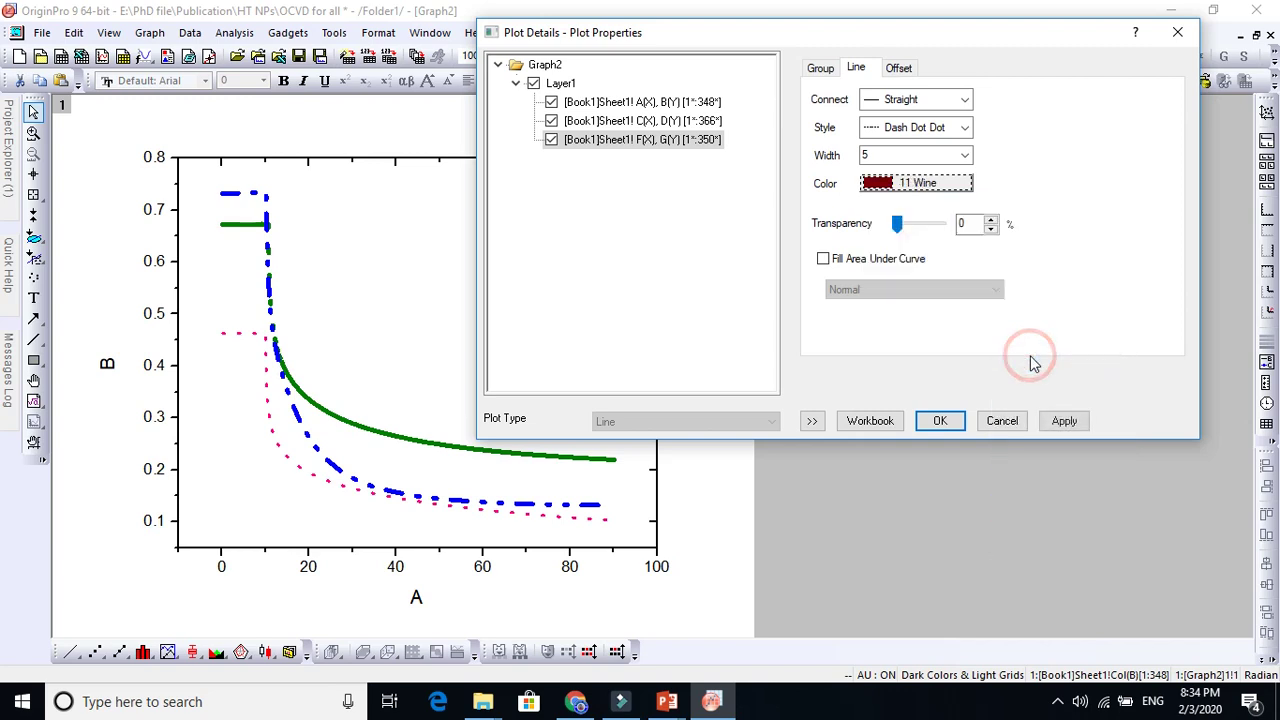
click(1066, 428)
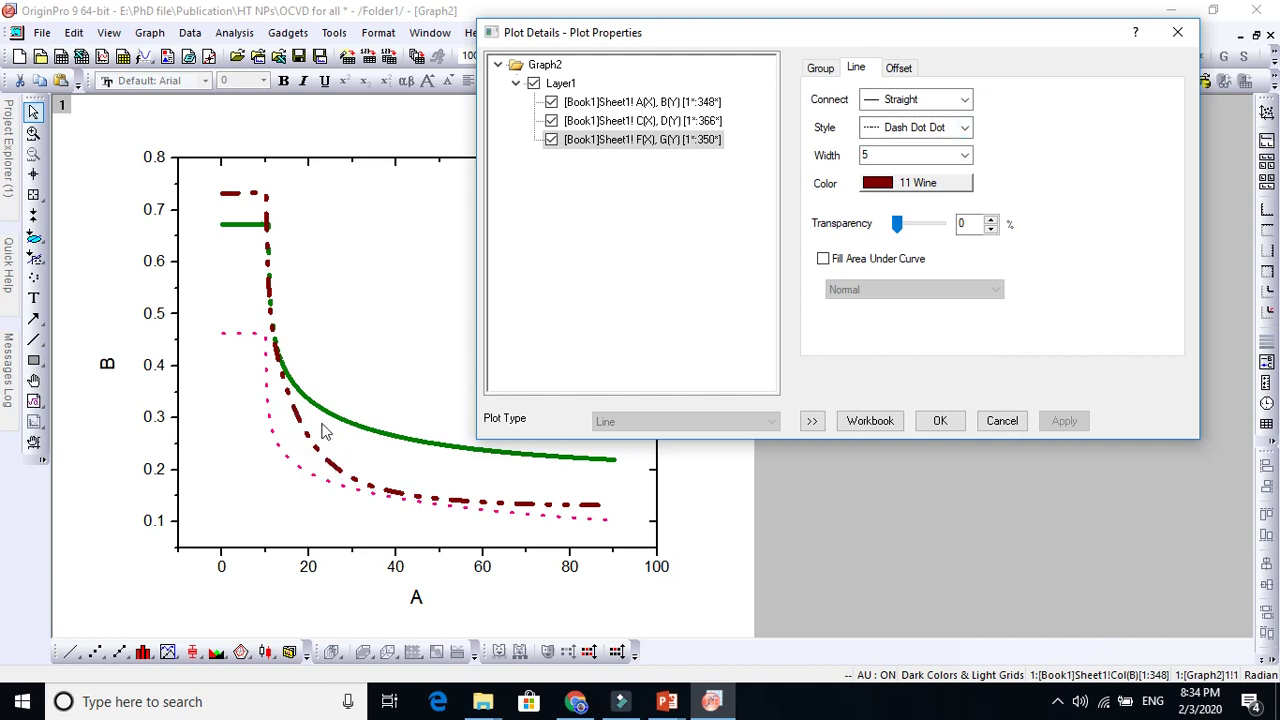
Change the olive C(X),D(Y) curve's line style to Dash
click(646, 120)
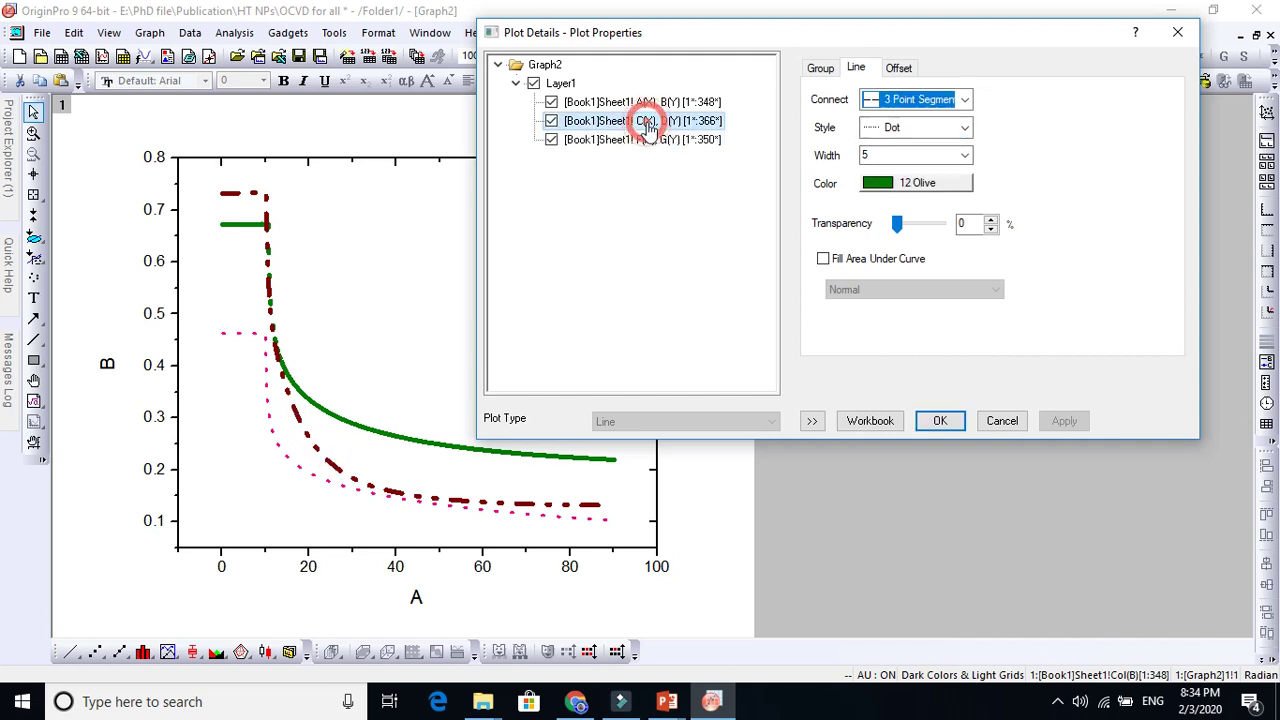
click(965, 127)
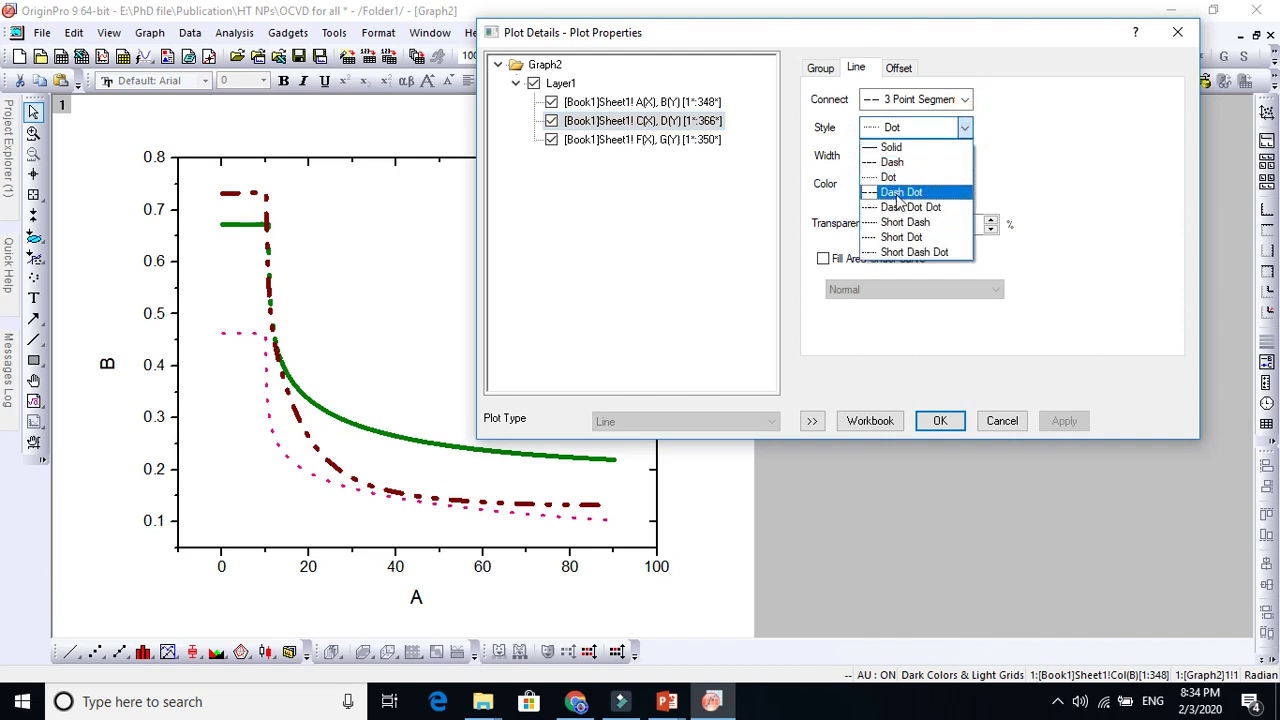
click(890, 163)
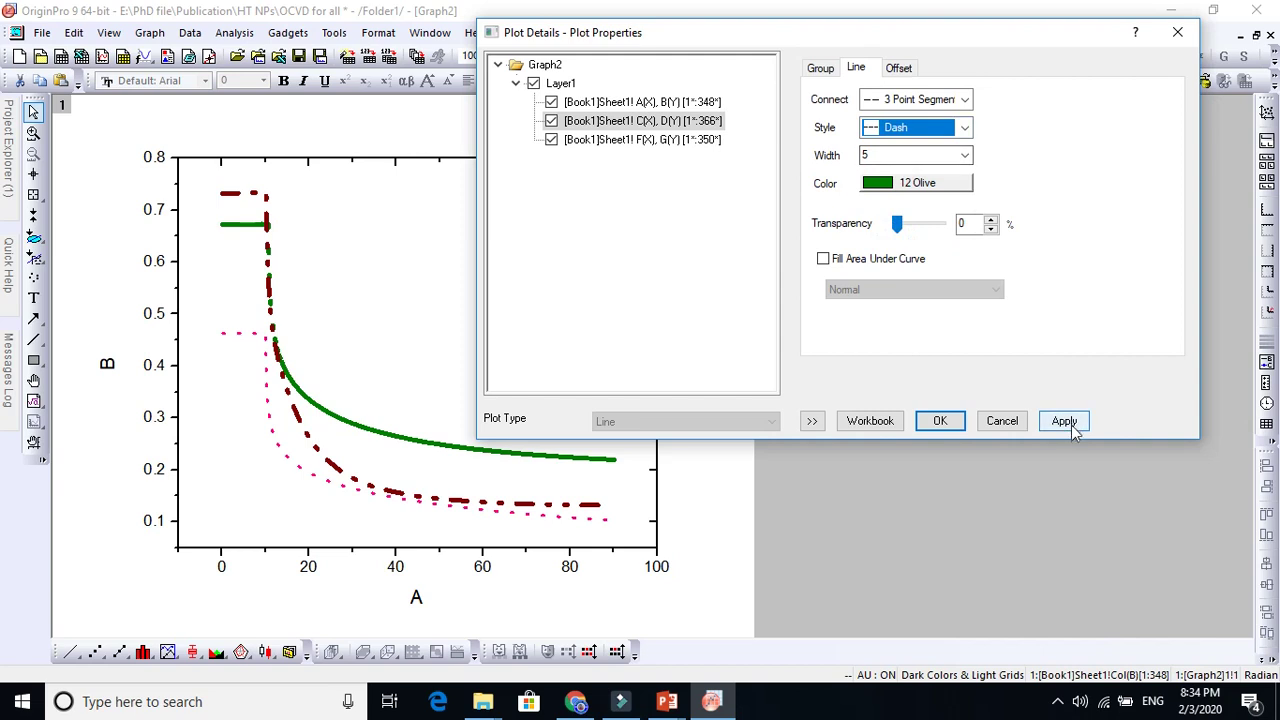
click(1068, 428)
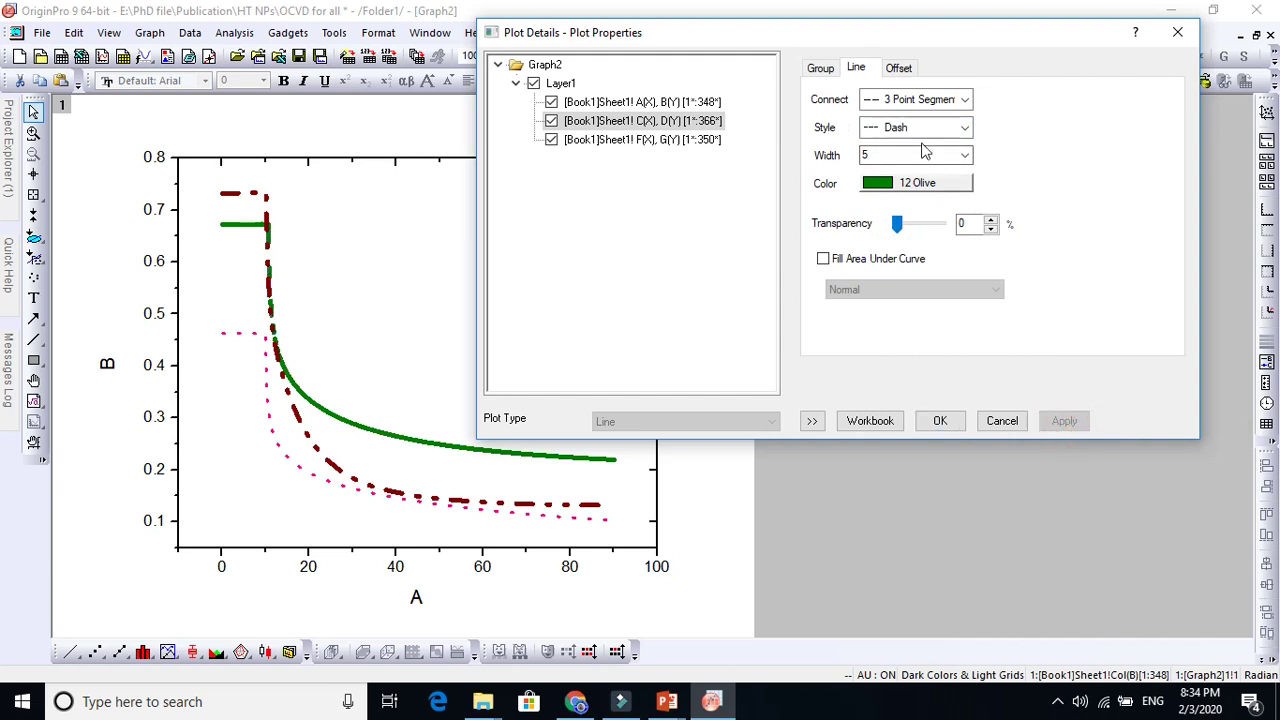
Set the olive curve's connection to Straight after briefly trying No Line
click(963, 99)
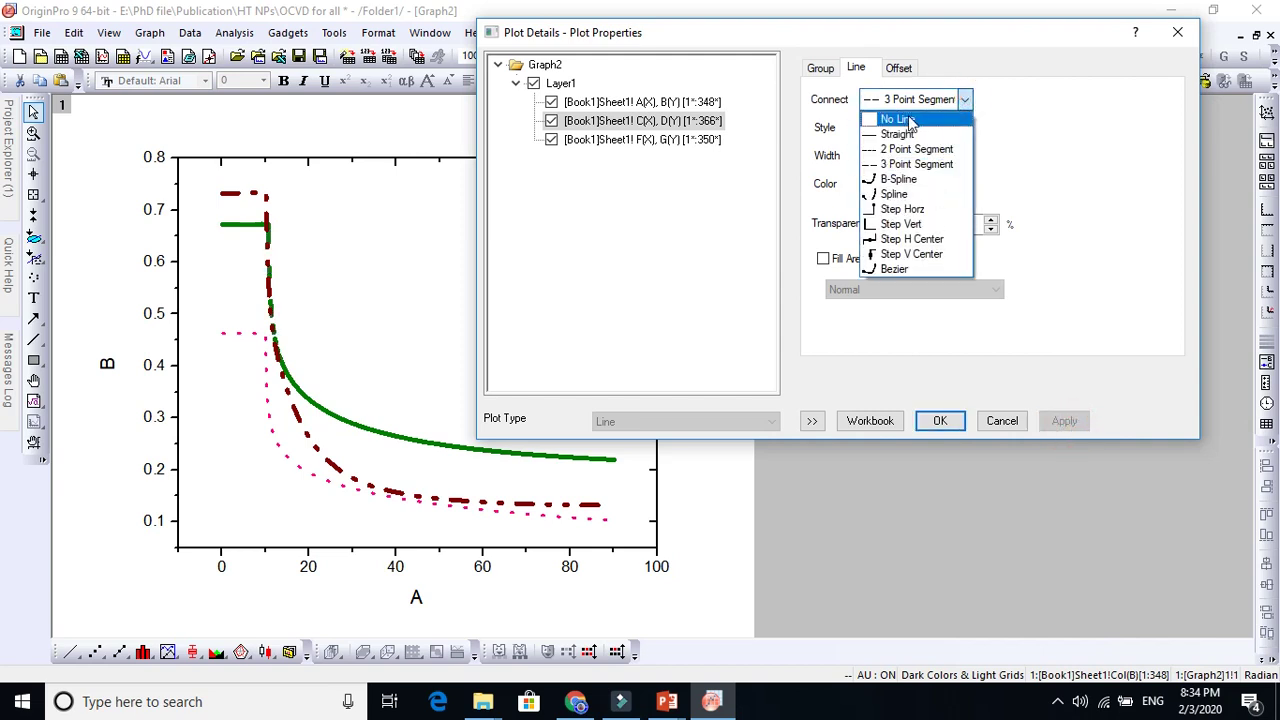
click(897, 119)
click(1062, 422)
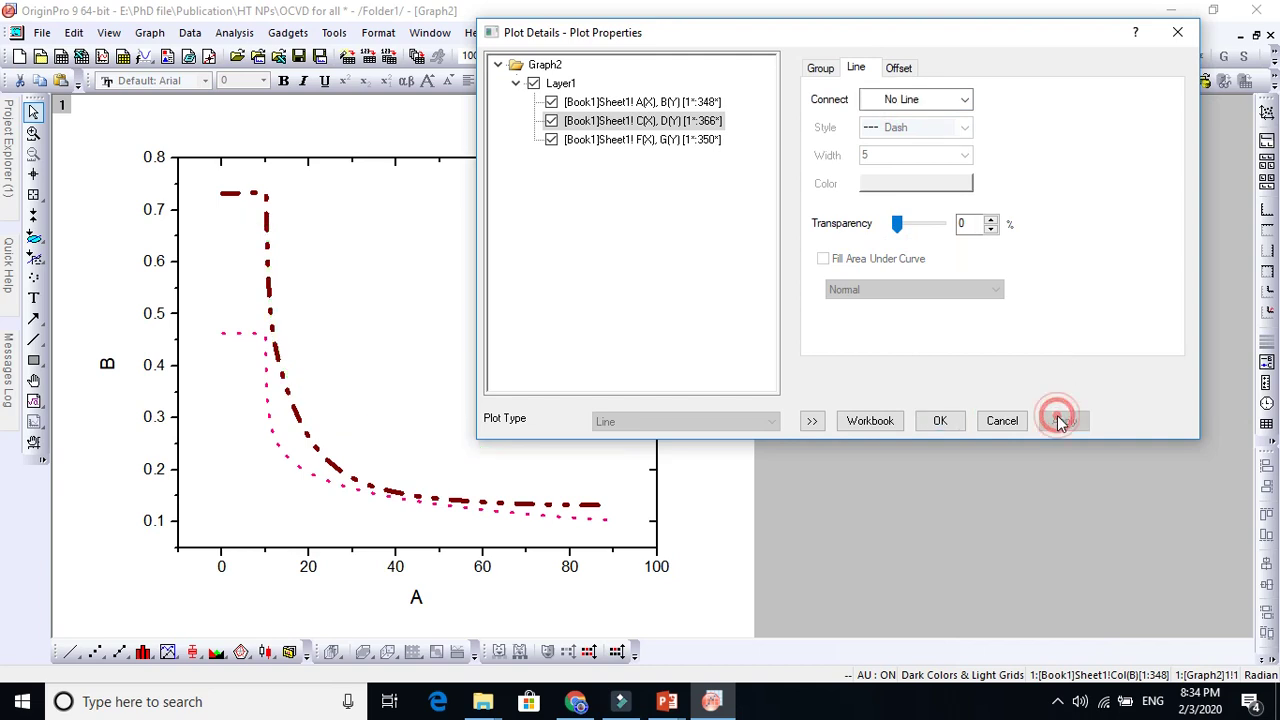
click(962, 104)
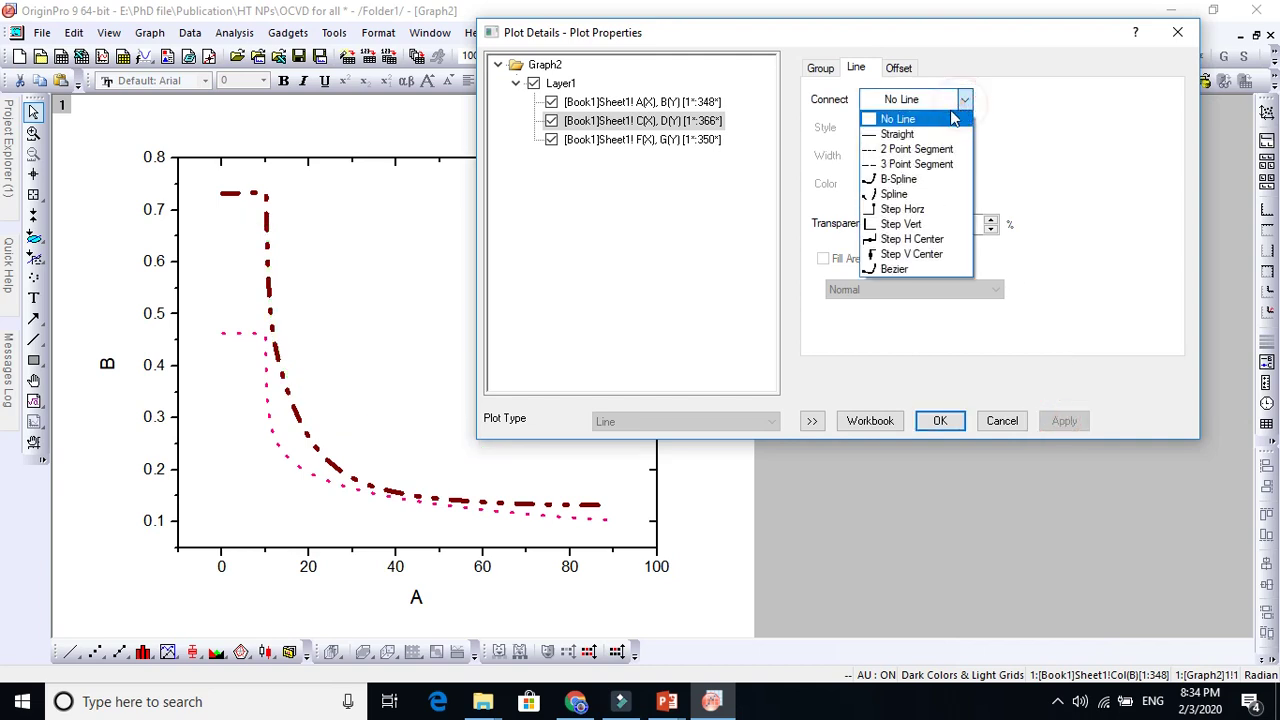
click(900, 131)
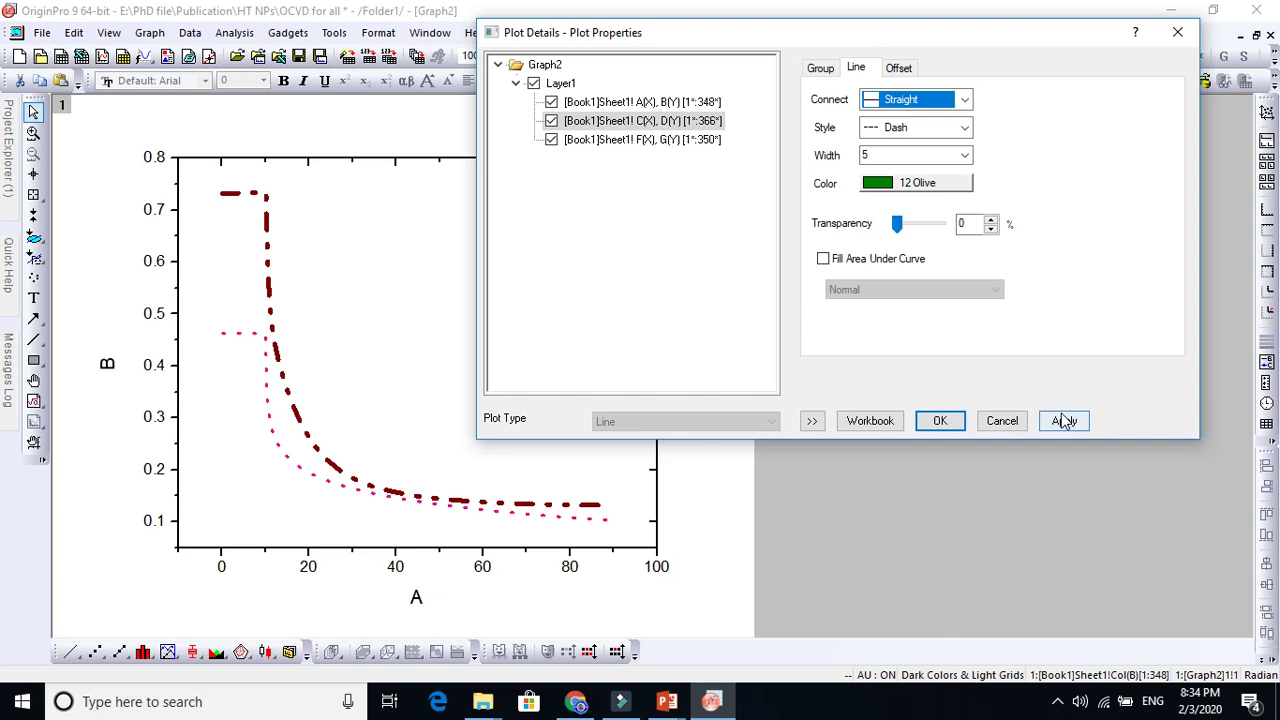
click(1064, 420)
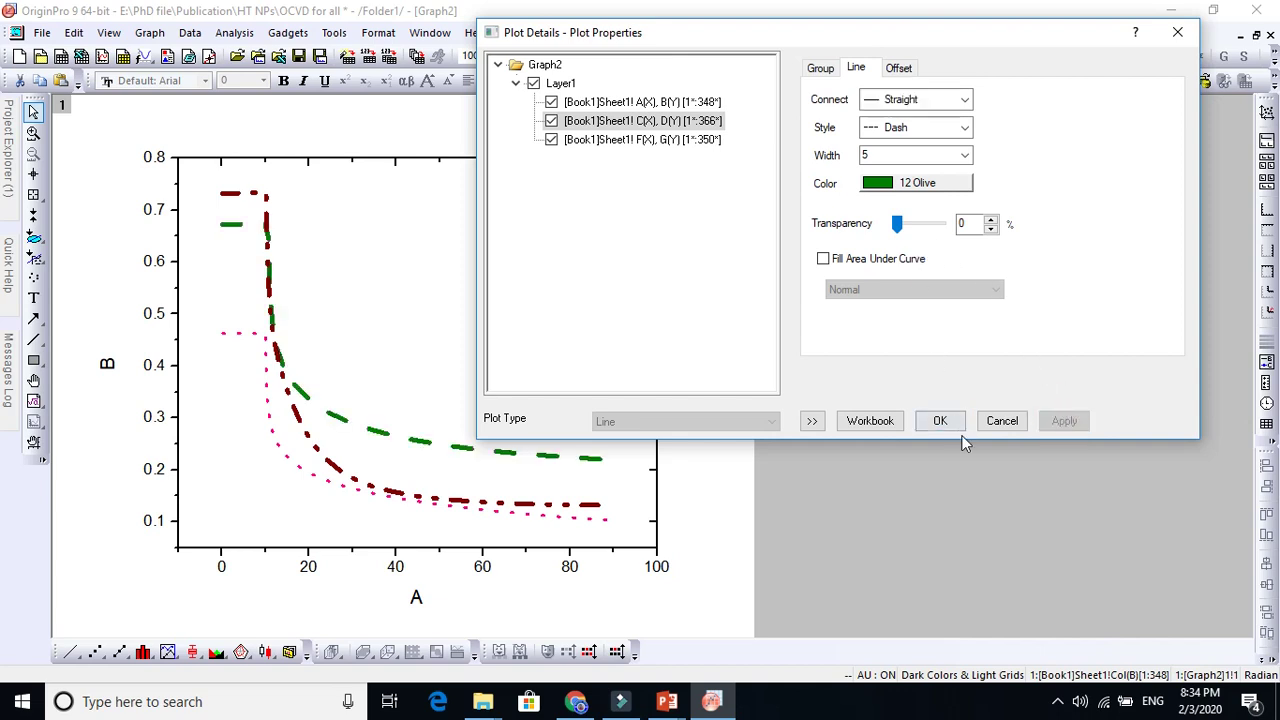
click(822, 70)
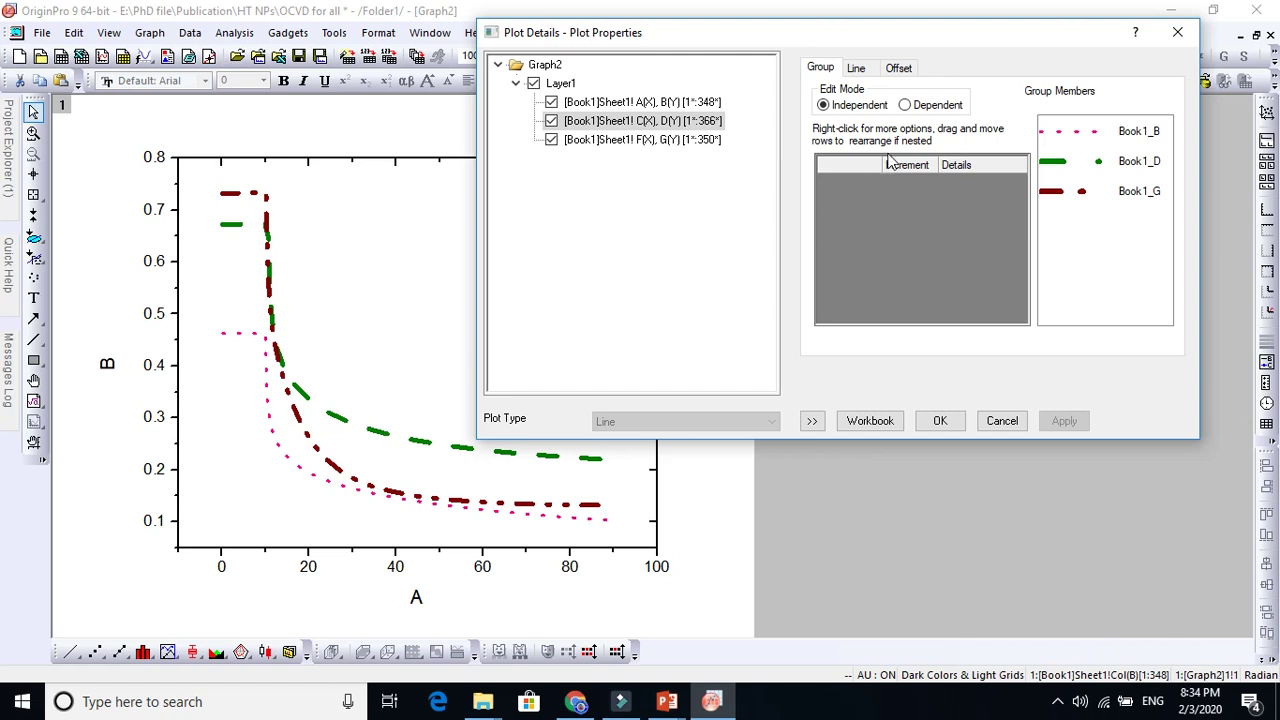
Switch curve grouping to Dependent and close Plot Details, returning to Graph2
click(905, 105)
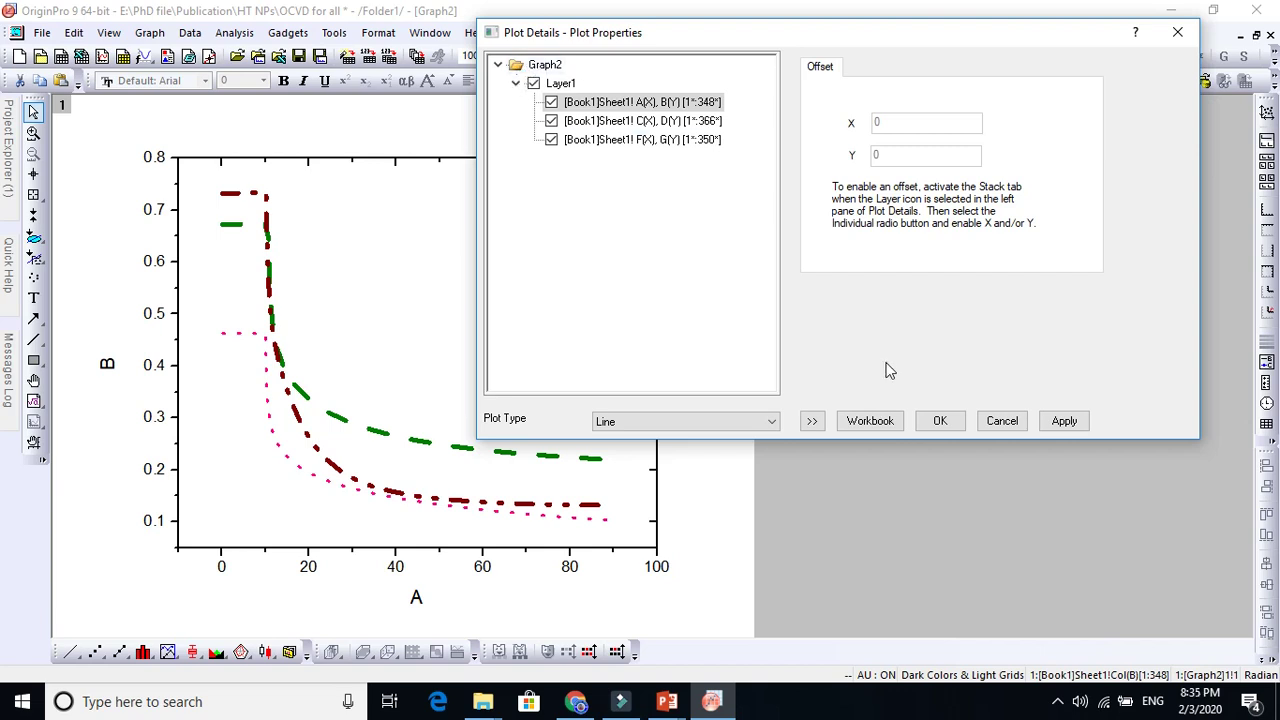
click(1000, 421)
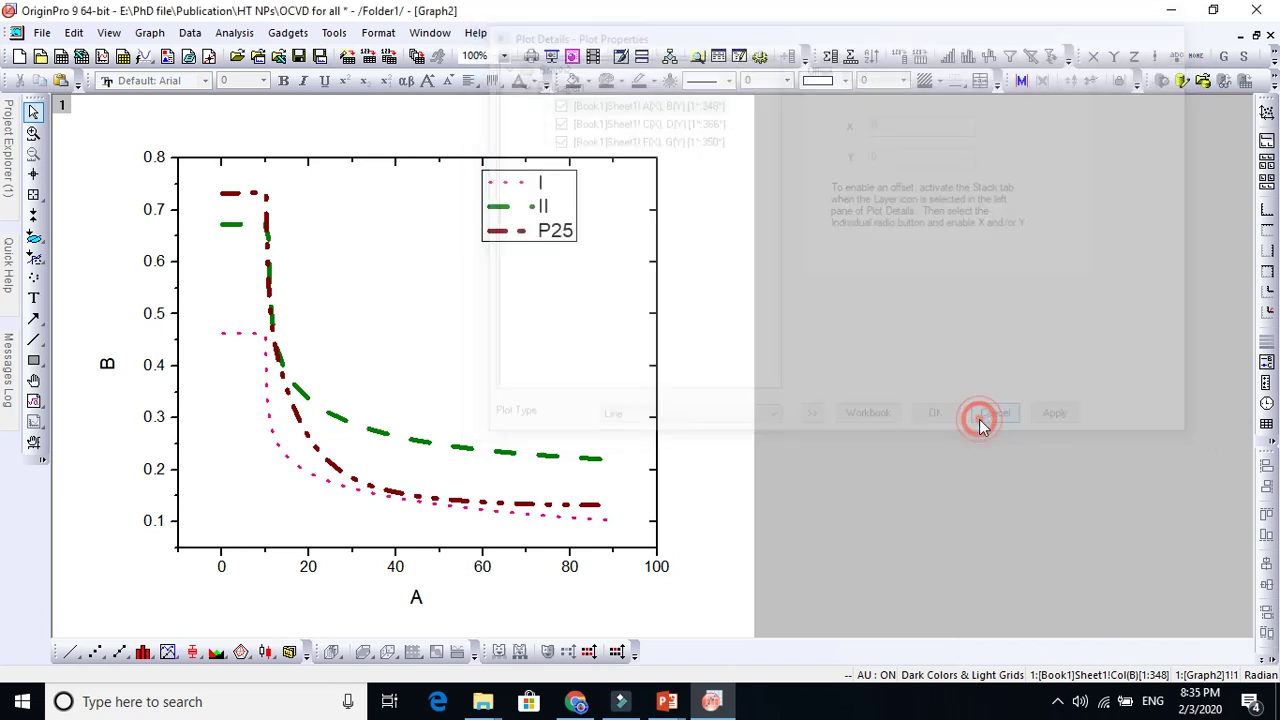
double_click(369, 495)
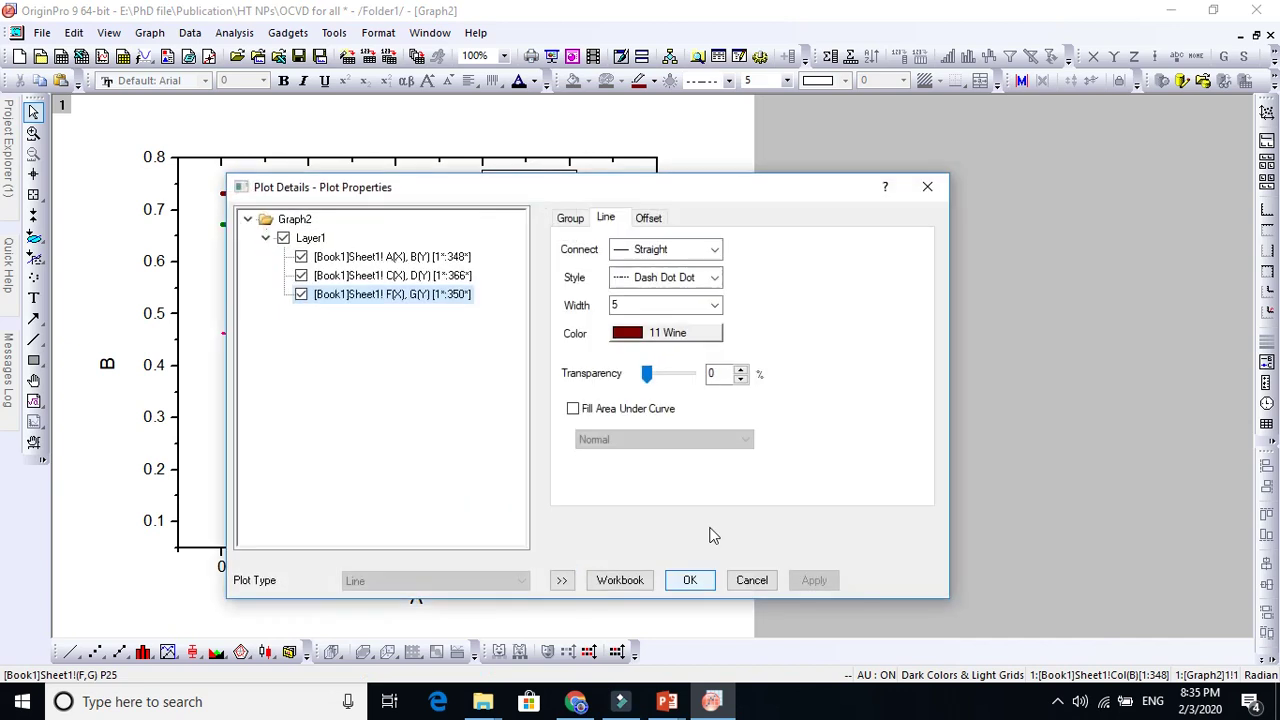
click(574, 220)
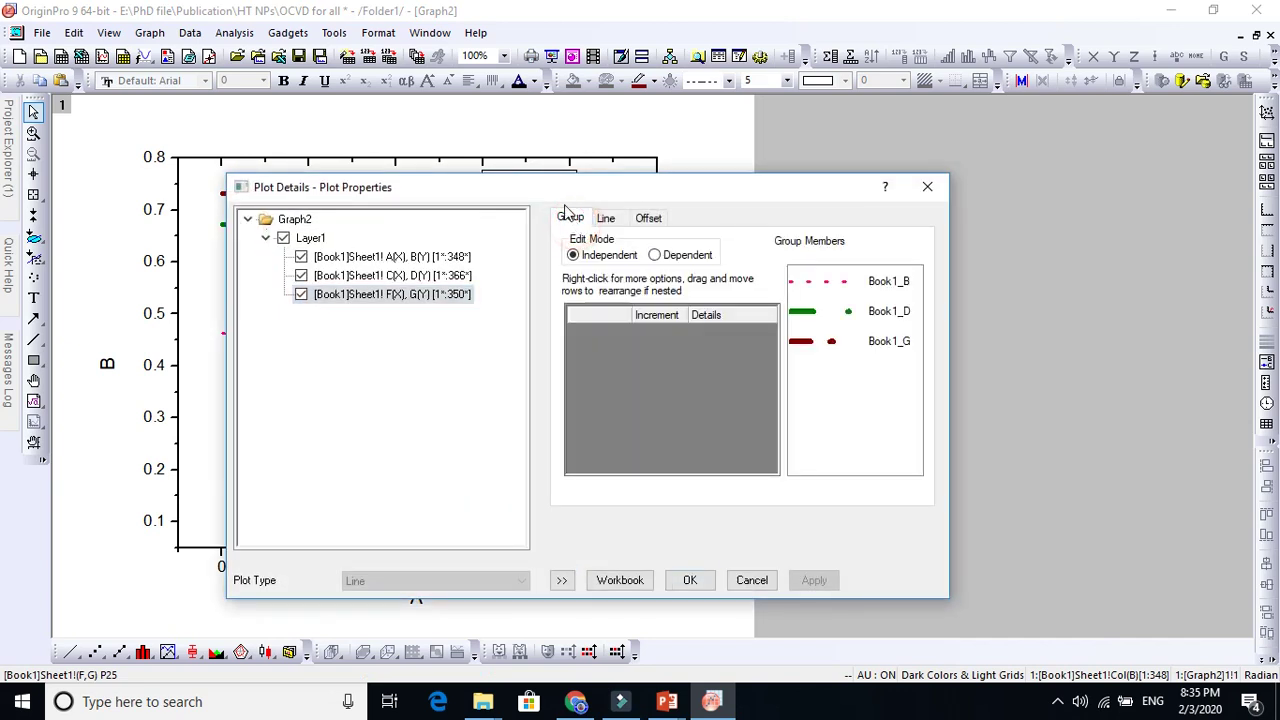
drag(553, 183, 826, 92)
click(880, 170)
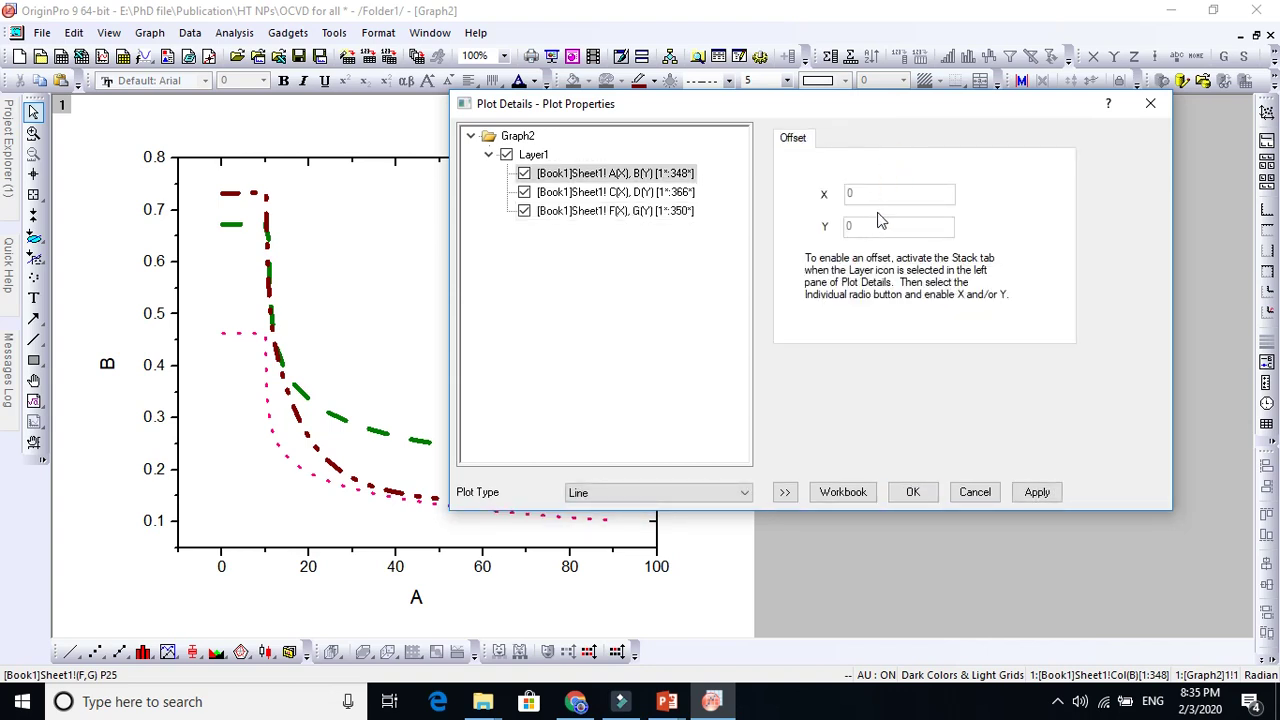
click(1152, 105)
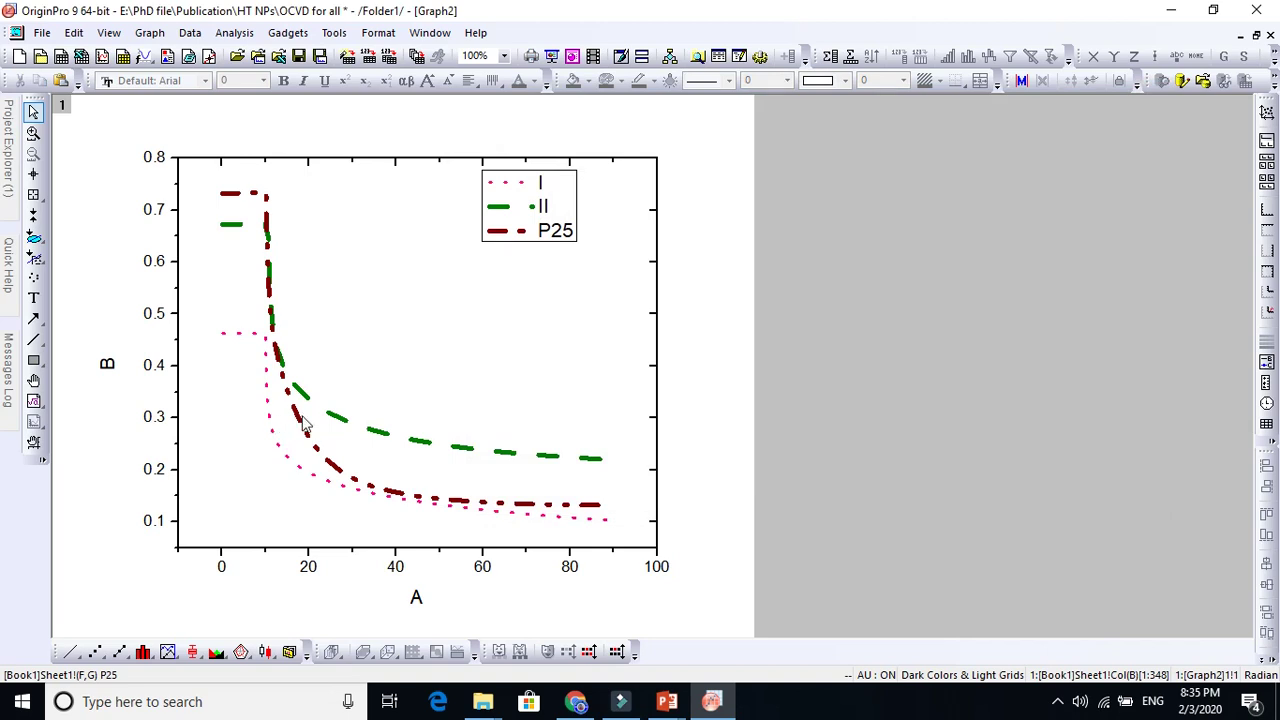
Reopen Plot Details and set the wine P25 curve's line transparency to 38%
double_click(335, 421)
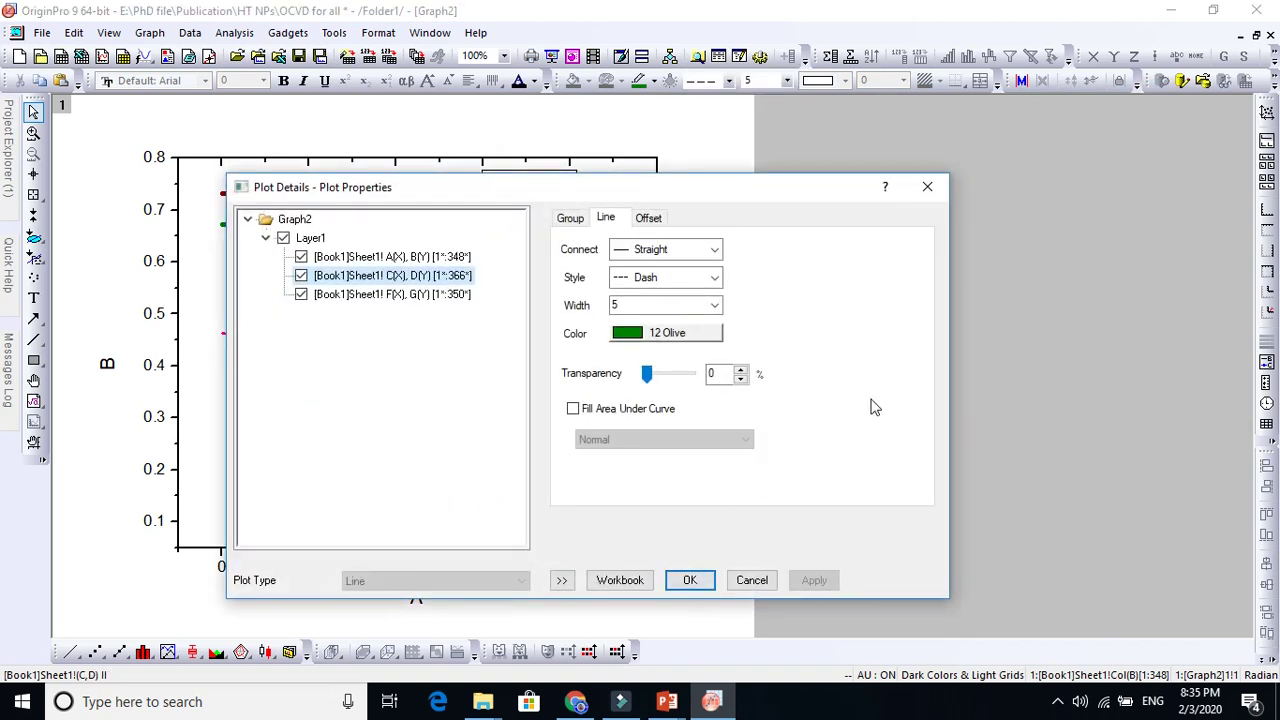
click(577, 222)
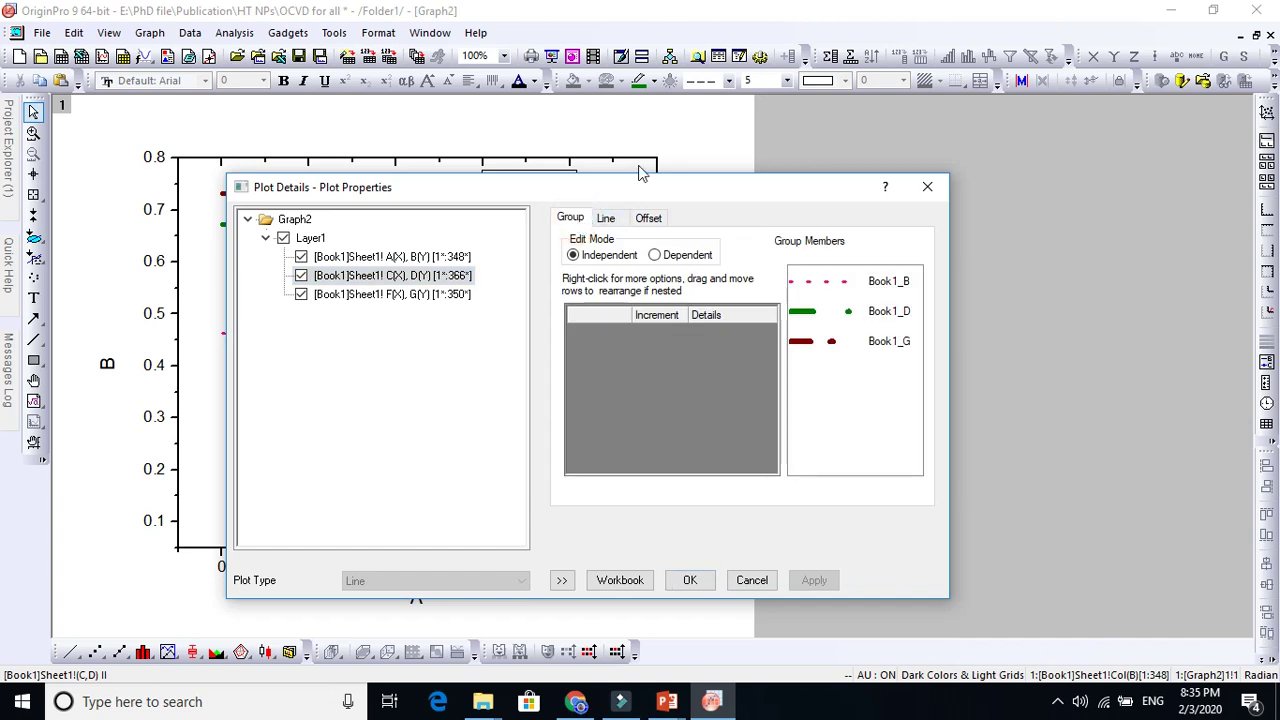
drag(640, 191, 866, 154)
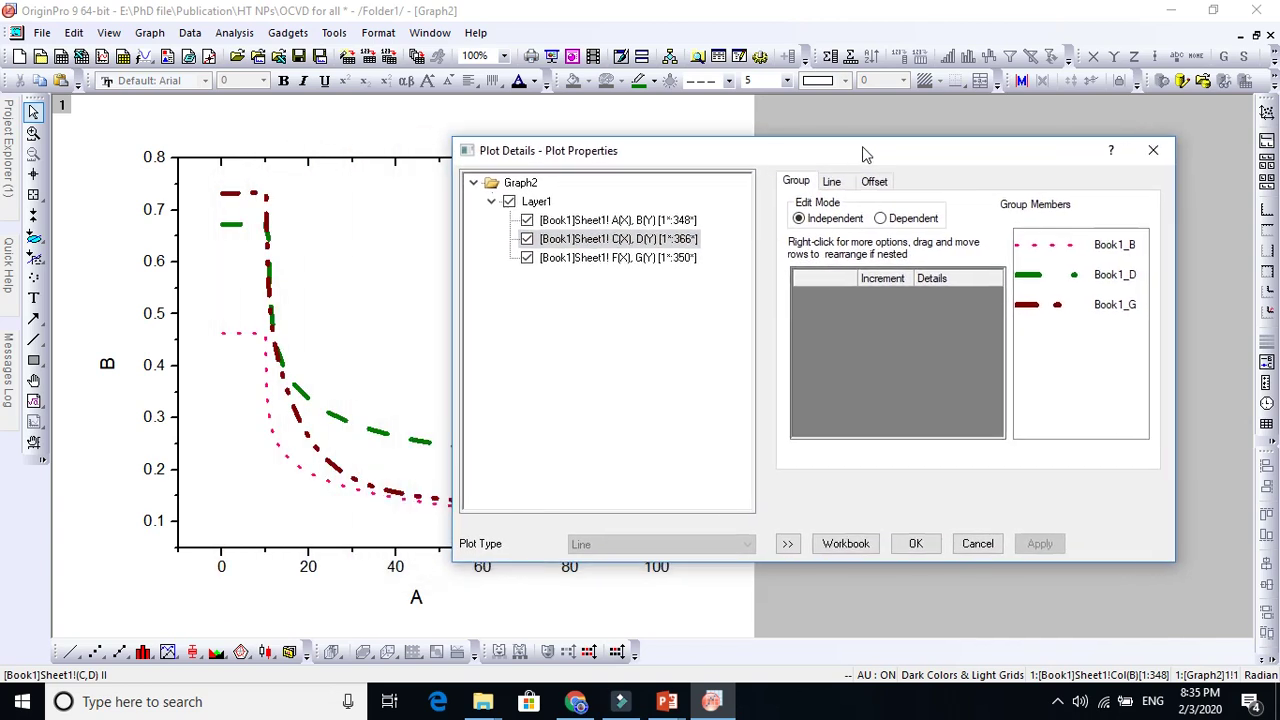
click(627, 258)
click(831, 186)
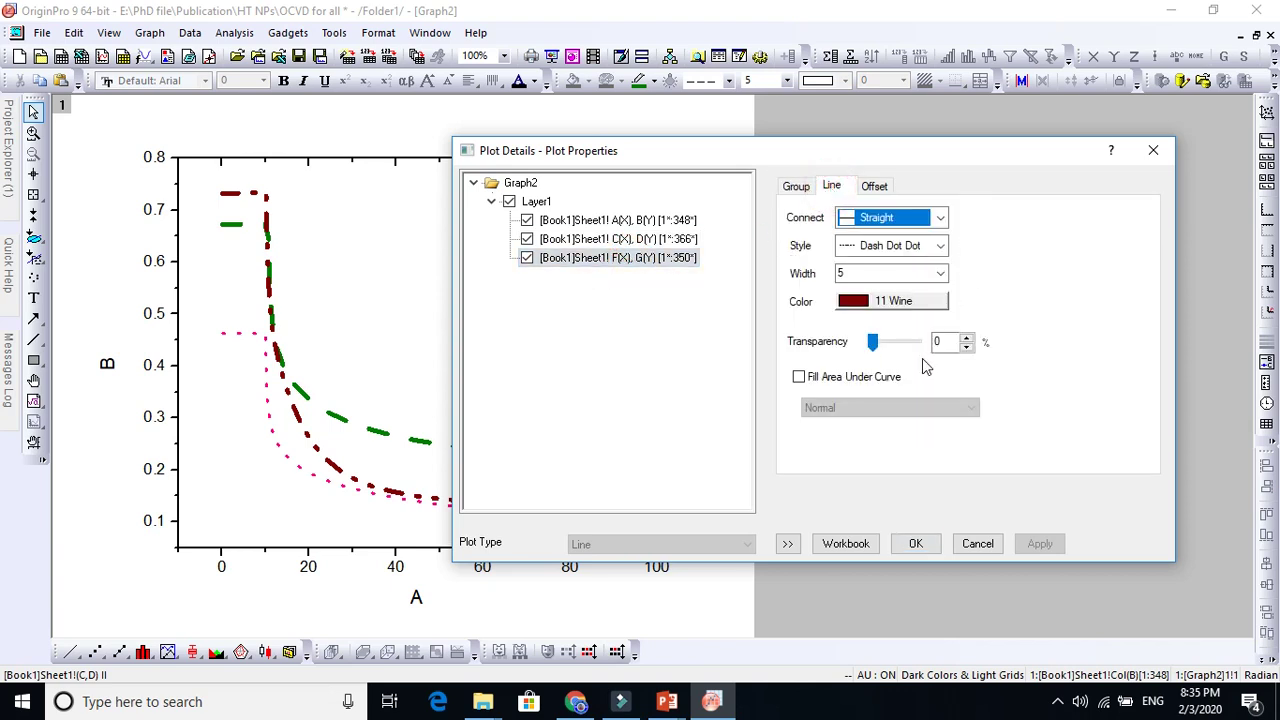
click(874, 343)
mouse_move(874, 342)
mouse_down()
mouse_move(914, 344)
mouse_move(889, 344)
mouse_up()
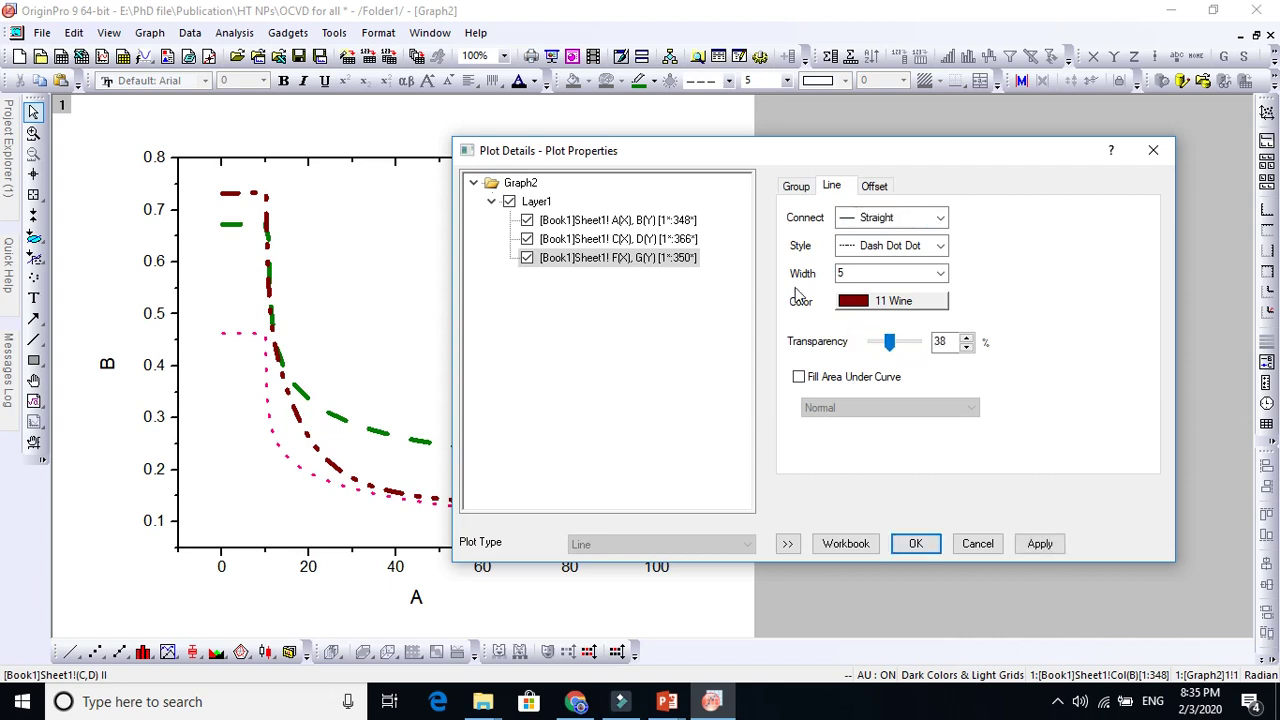
Set the A(X),B(Y) pink dotted curve's line width to 10 and apply
click(645, 222)
click(941, 274)
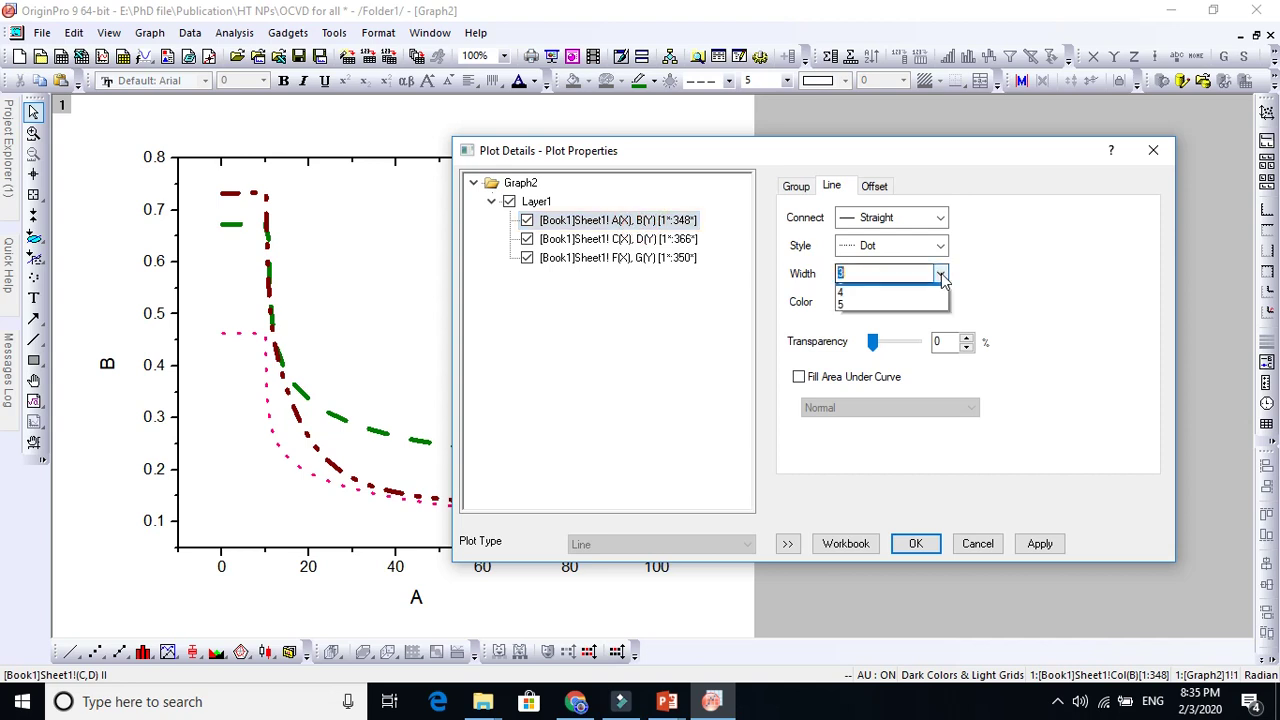
click(850, 377)
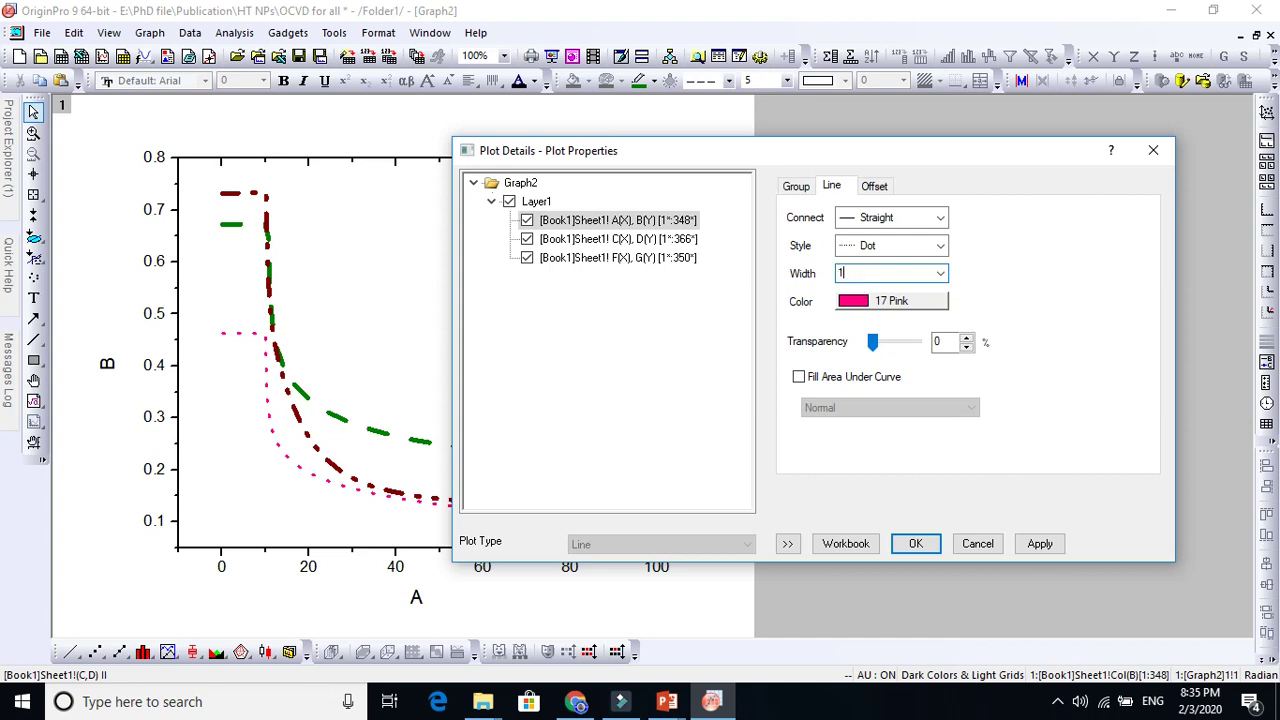
click(940, 276)
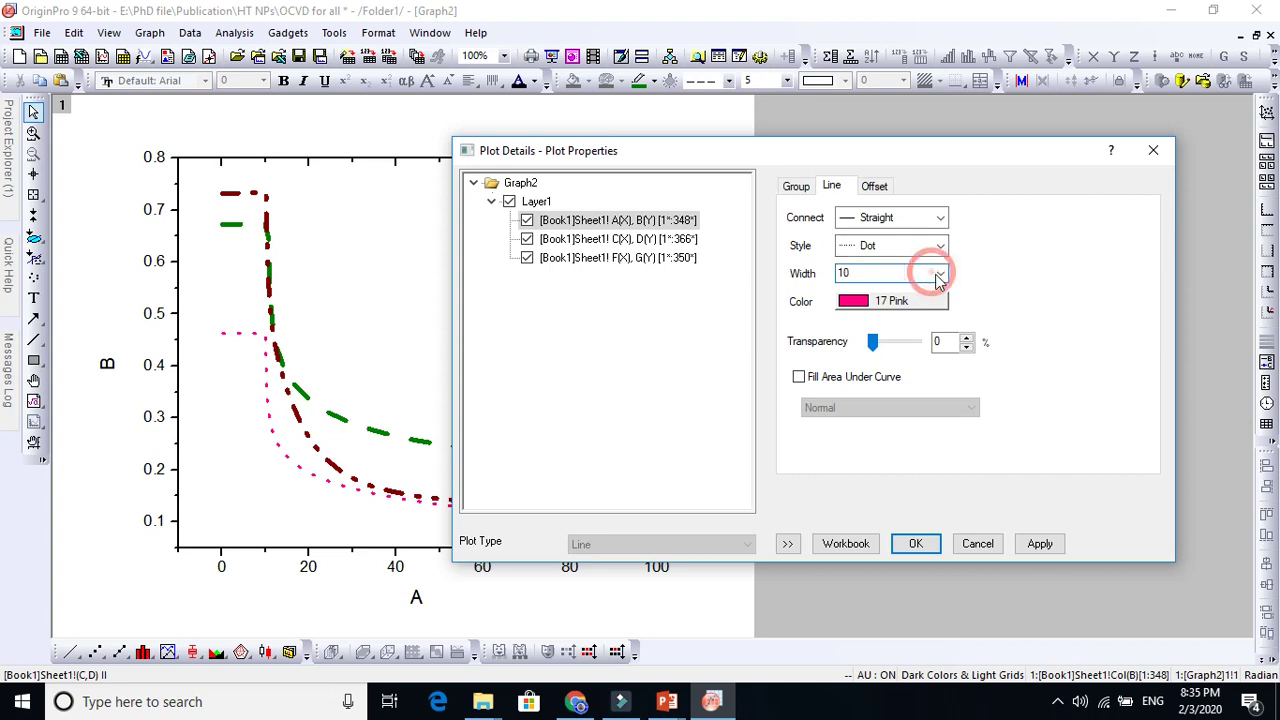
click(872, 274)
click(876, 273)
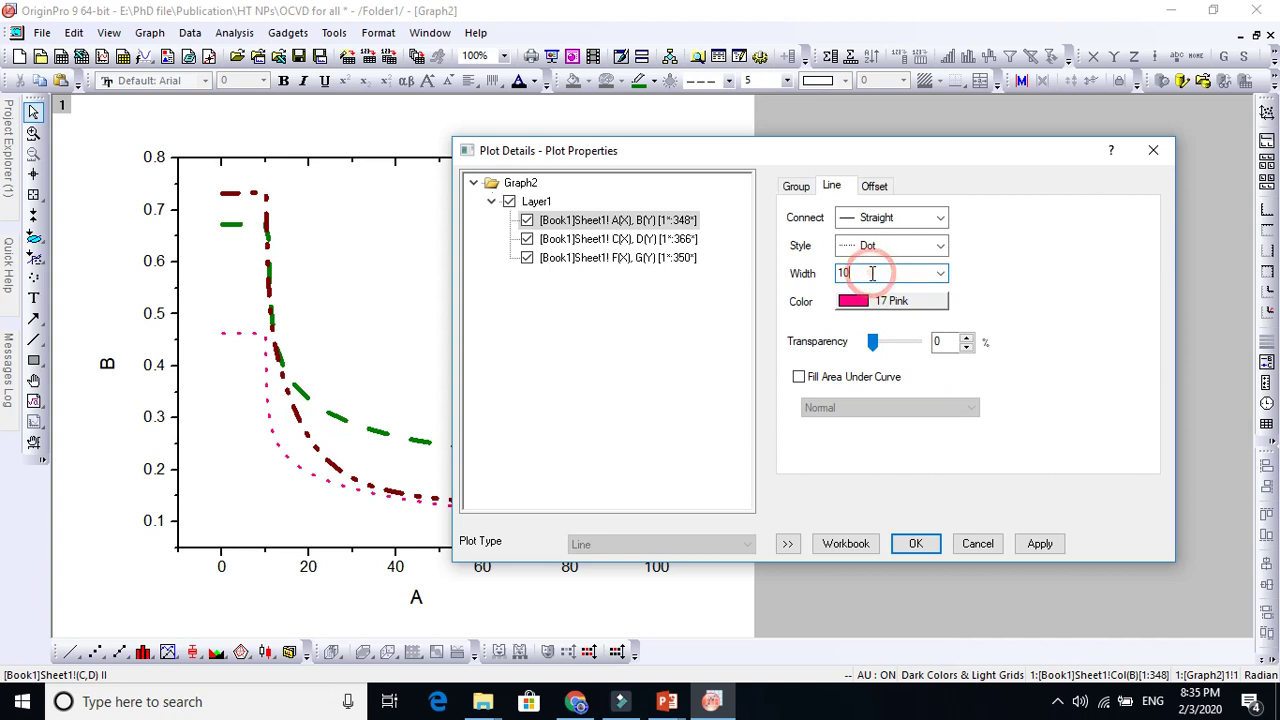
click(1037, 547)
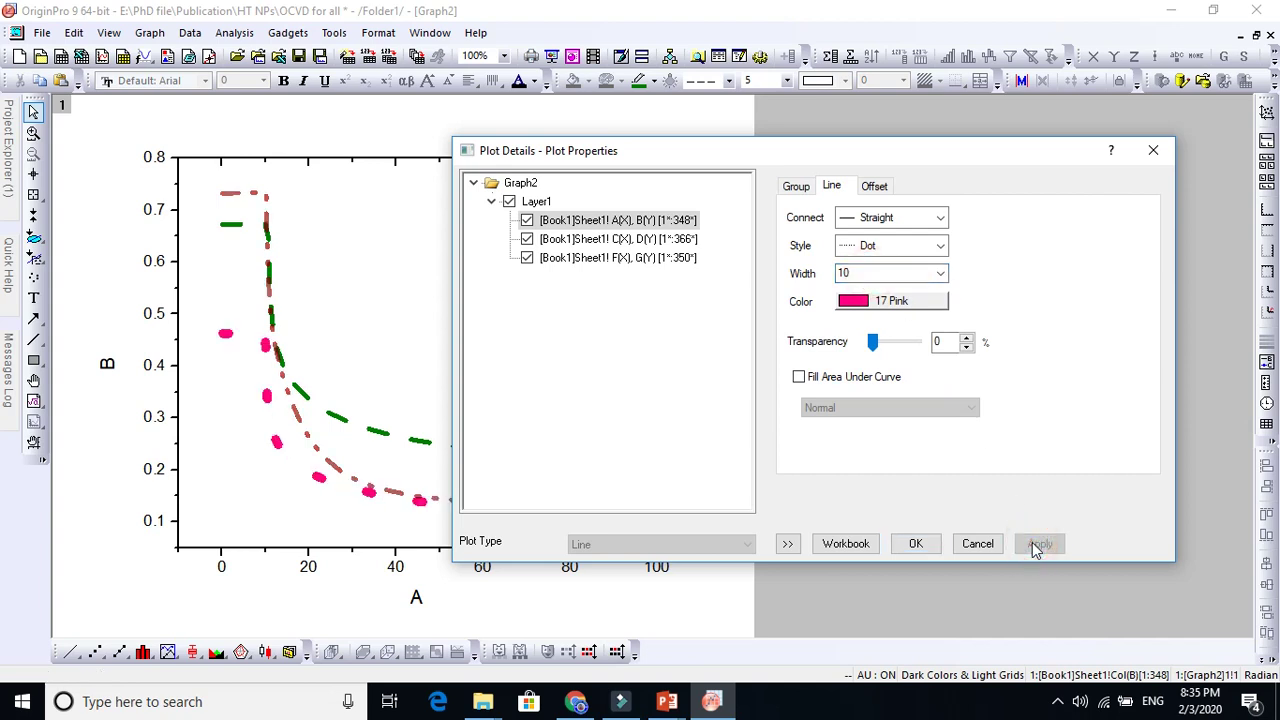
click(625, 240)
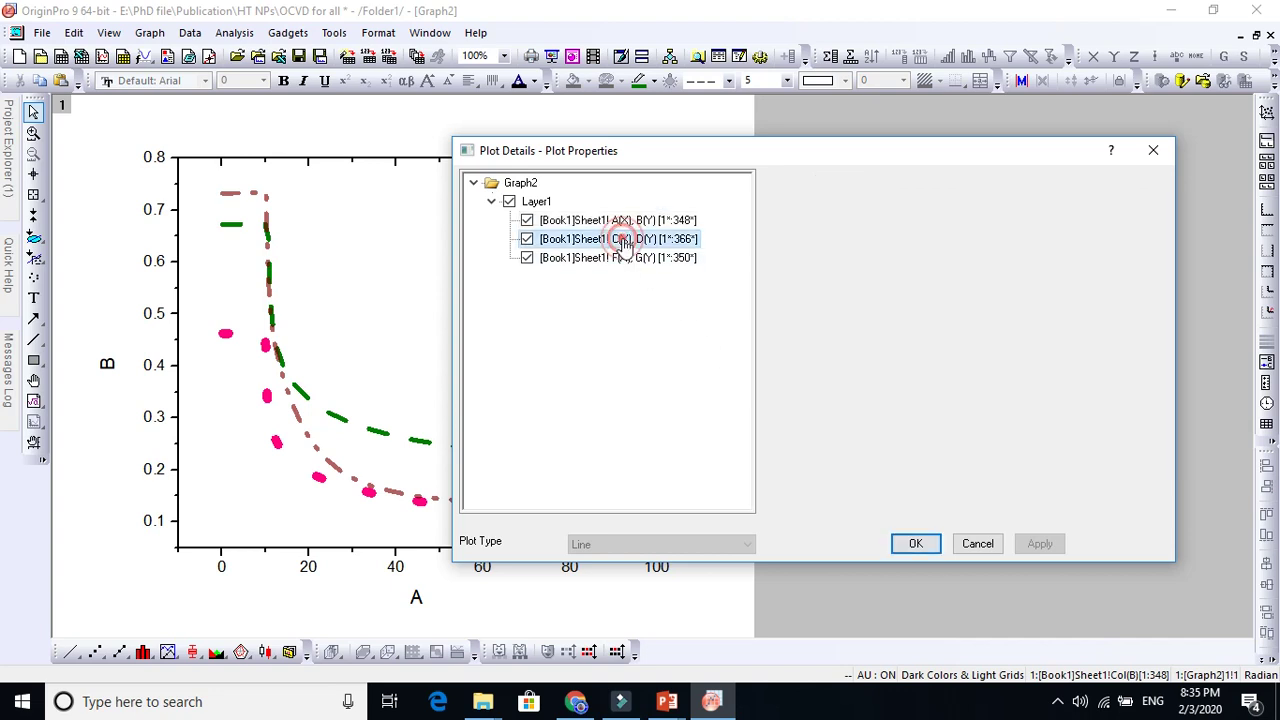
Set curve II's line width to 7 and apply
click(863, 276)
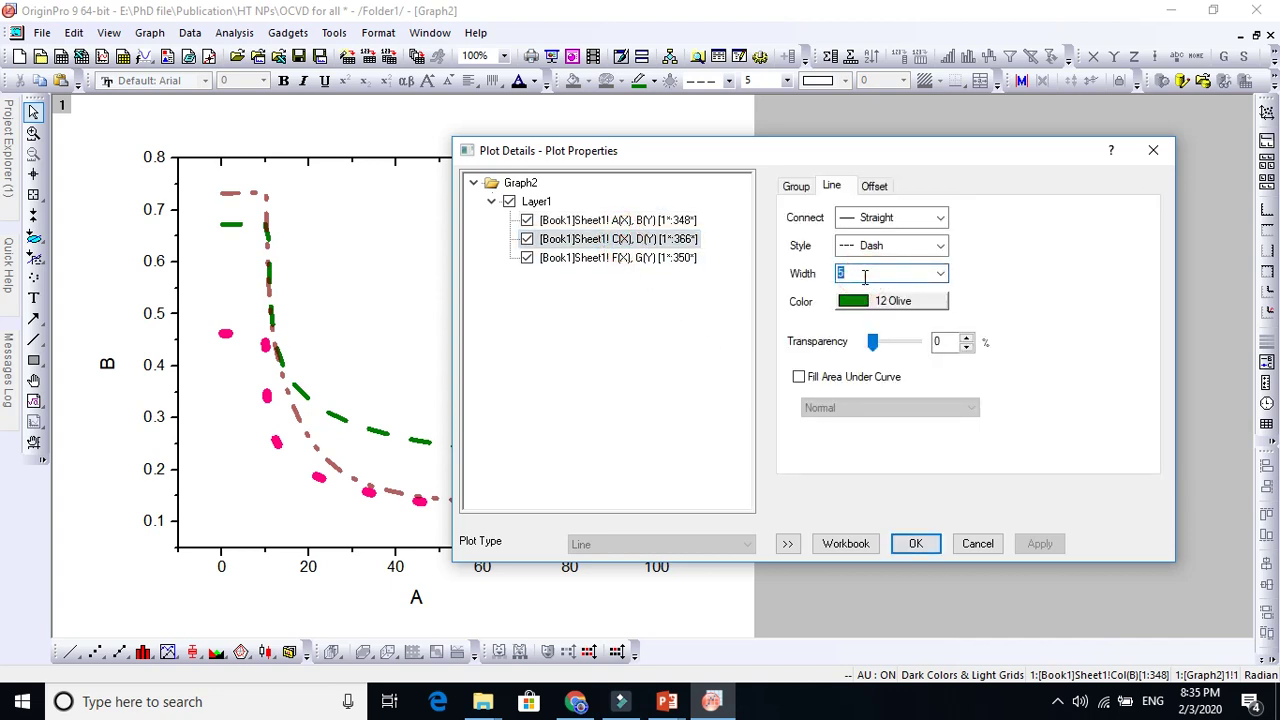
text(7)
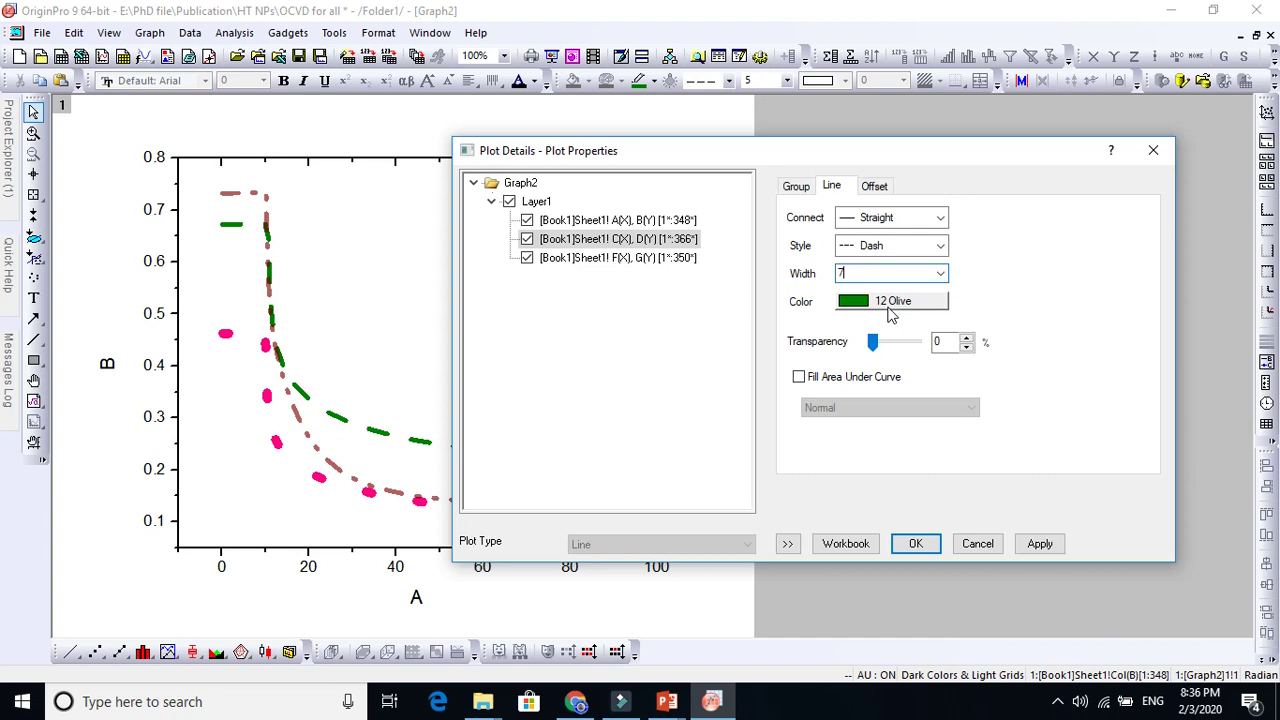
click(1040, 547)
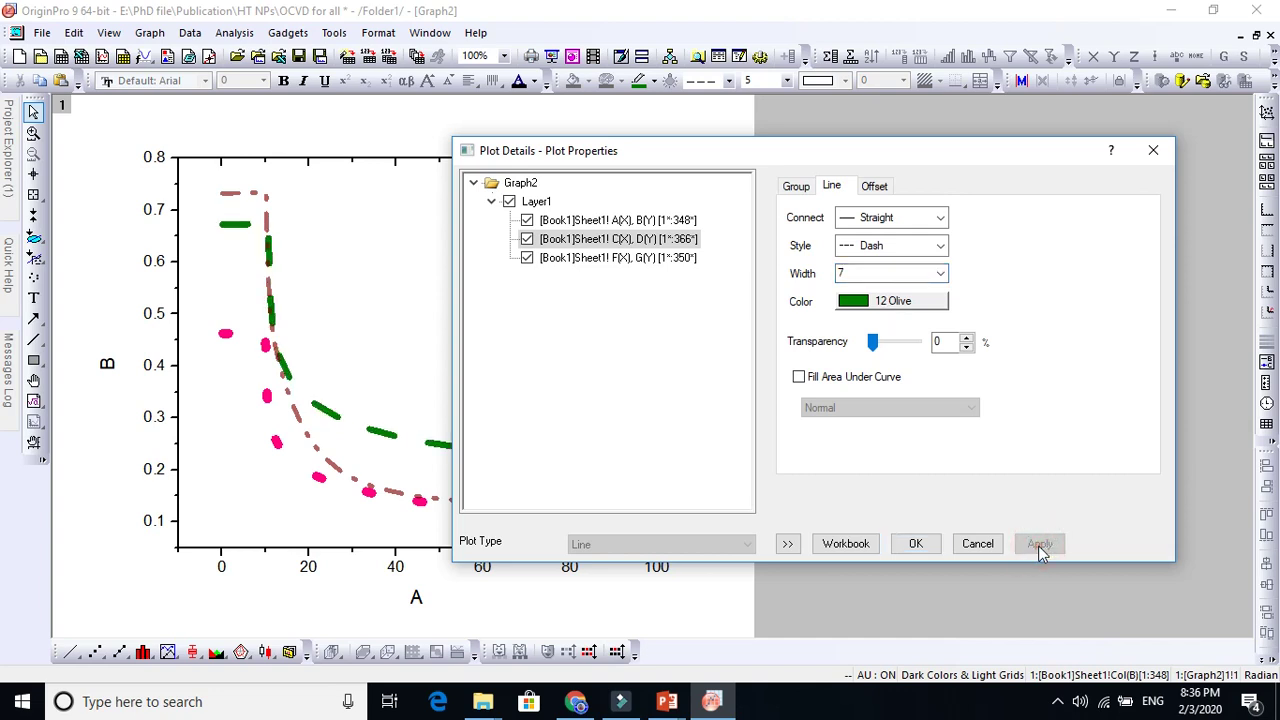
Set the wine P25 curve's width to 20, then accept with OK
click(669, 258)
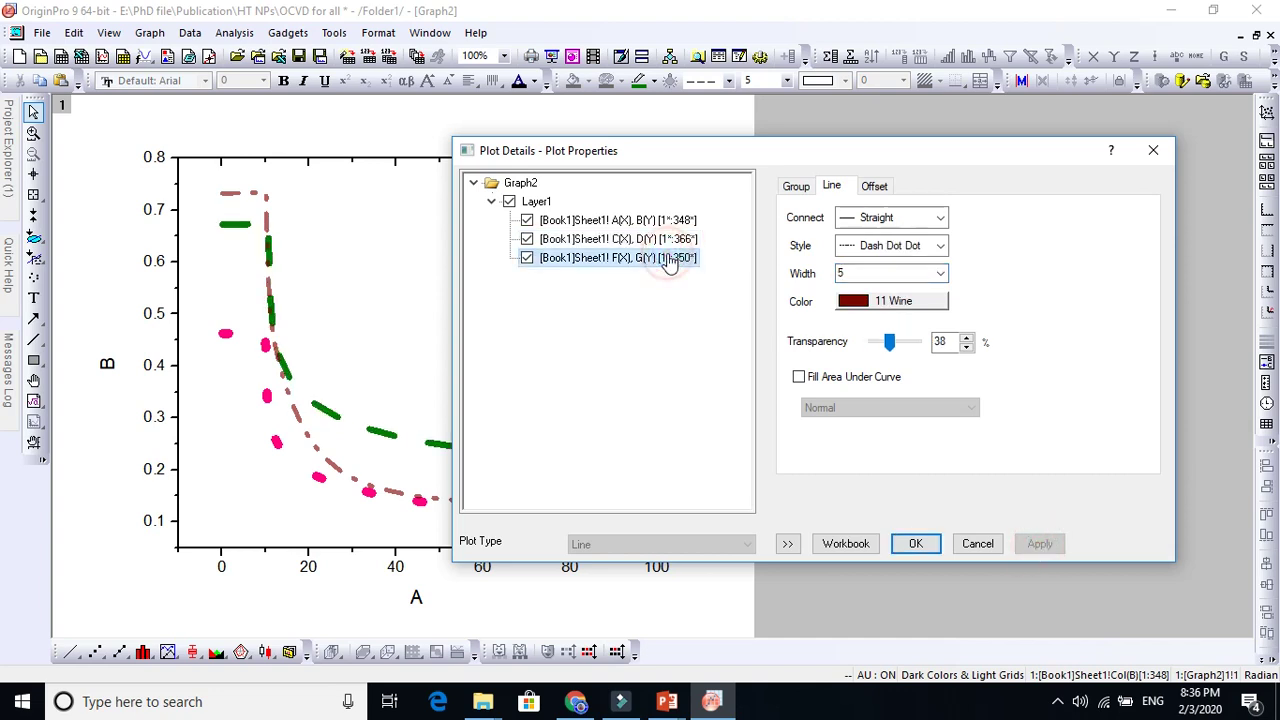
double_click(859, 273)
text(20)
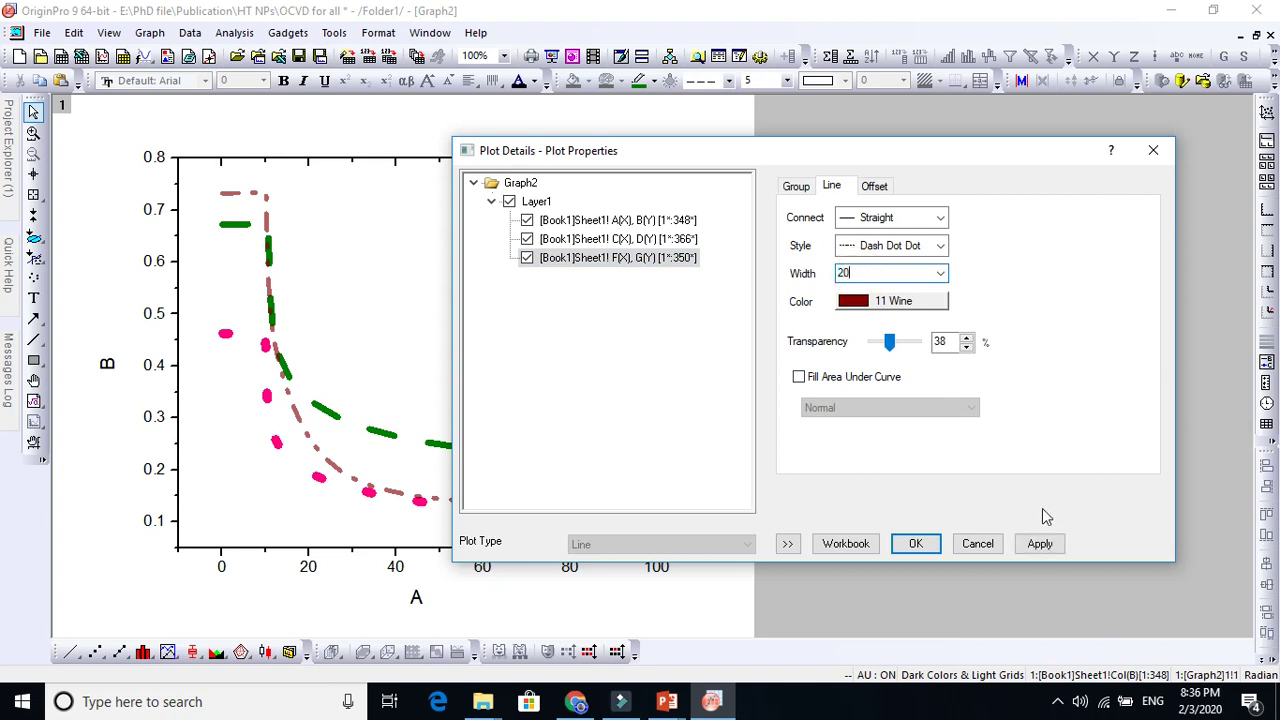
click(1043, 545)
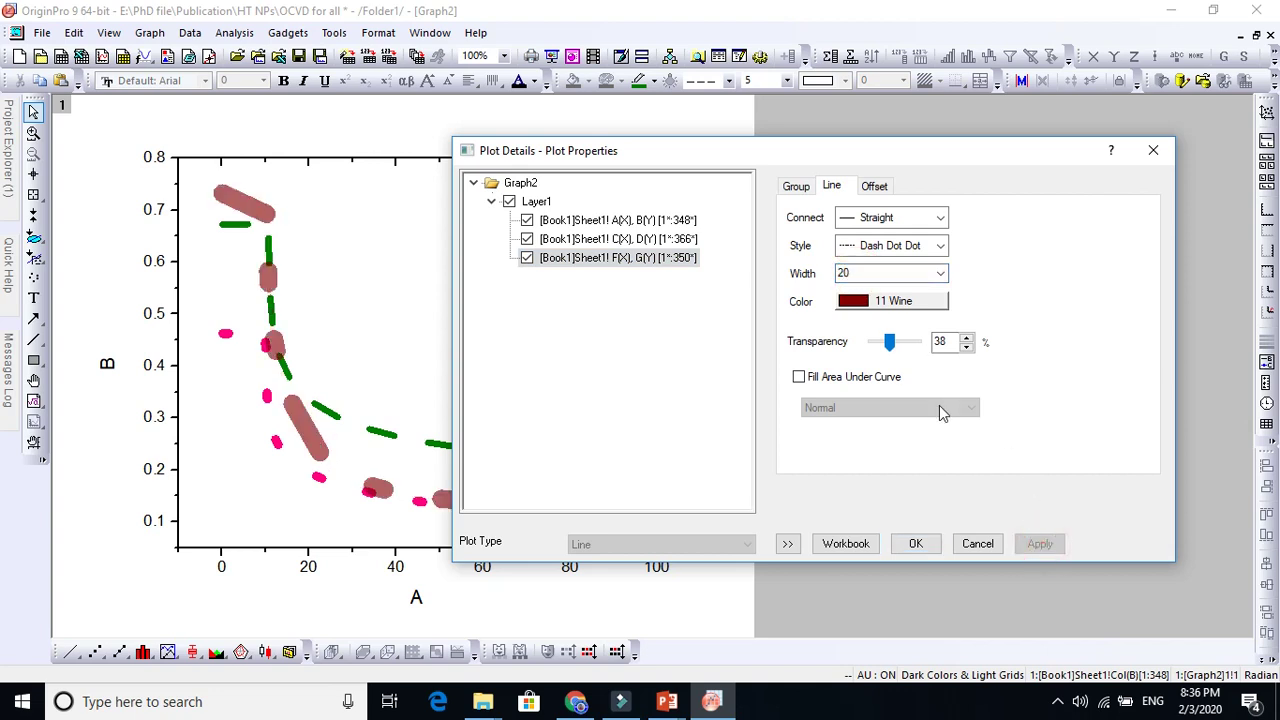
click(916, 545)
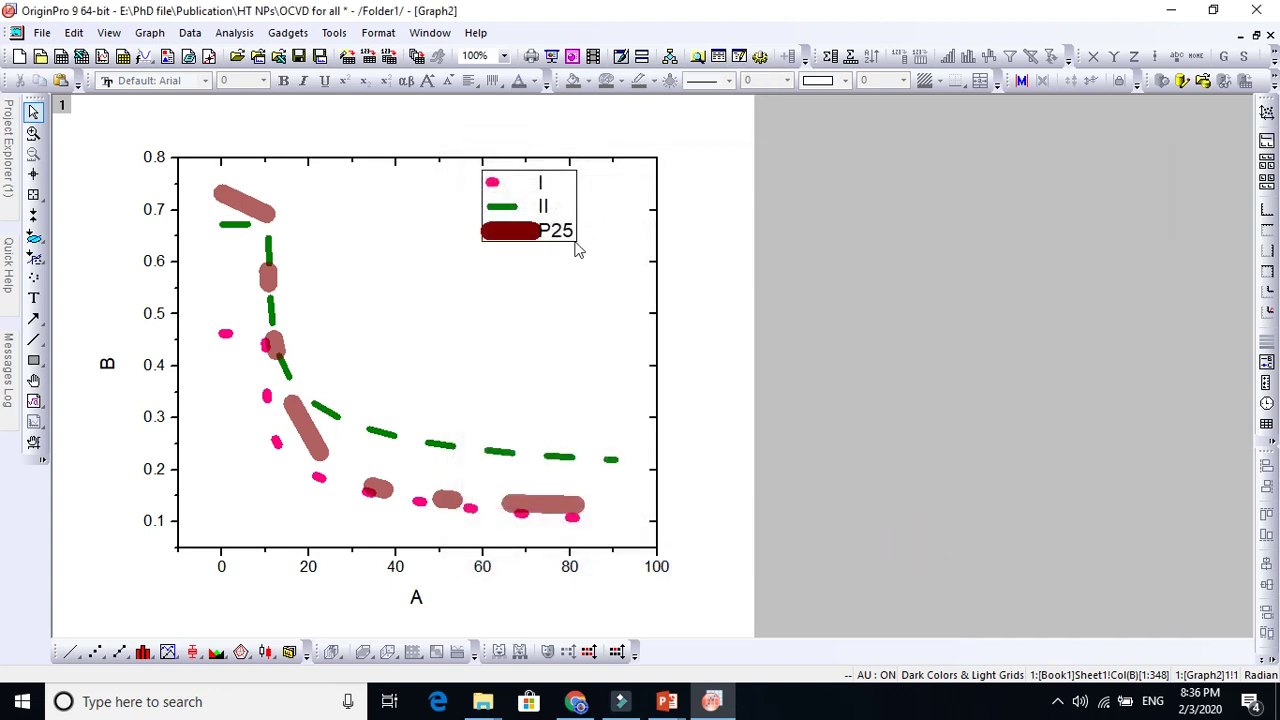
Make the x- and y-axis tick labels bold
click(150, 160)
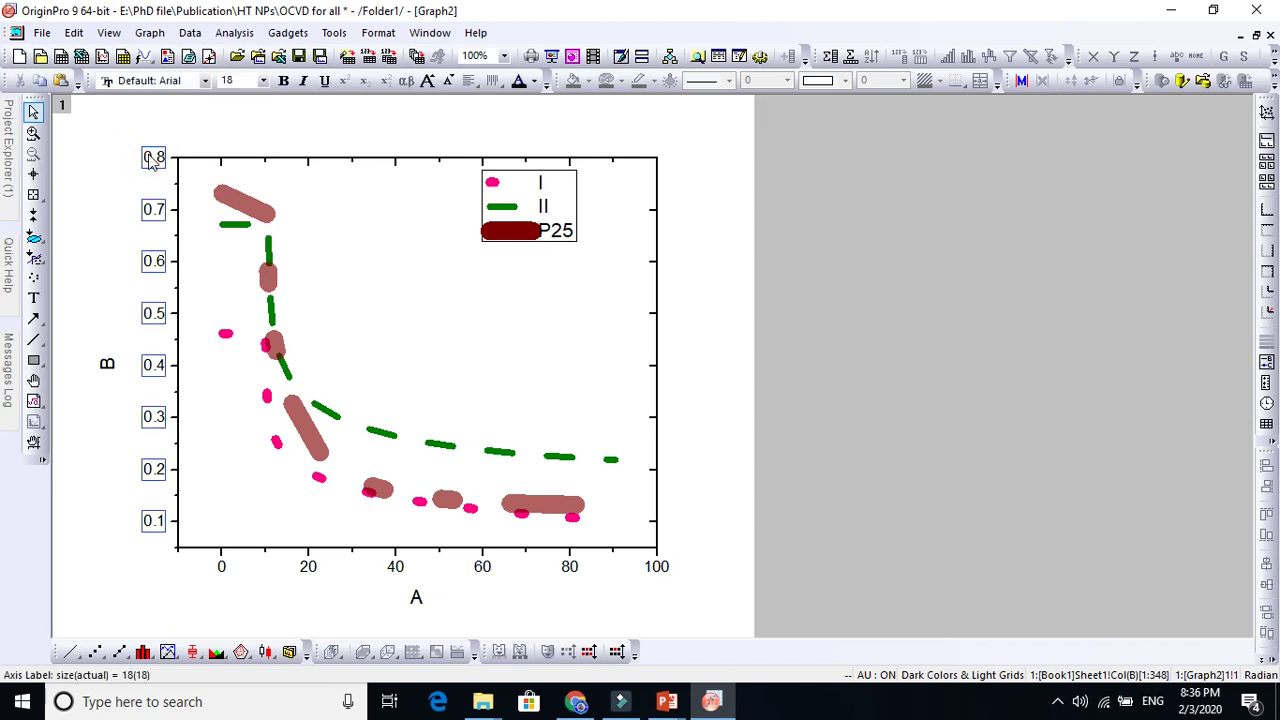
click(307, 570)
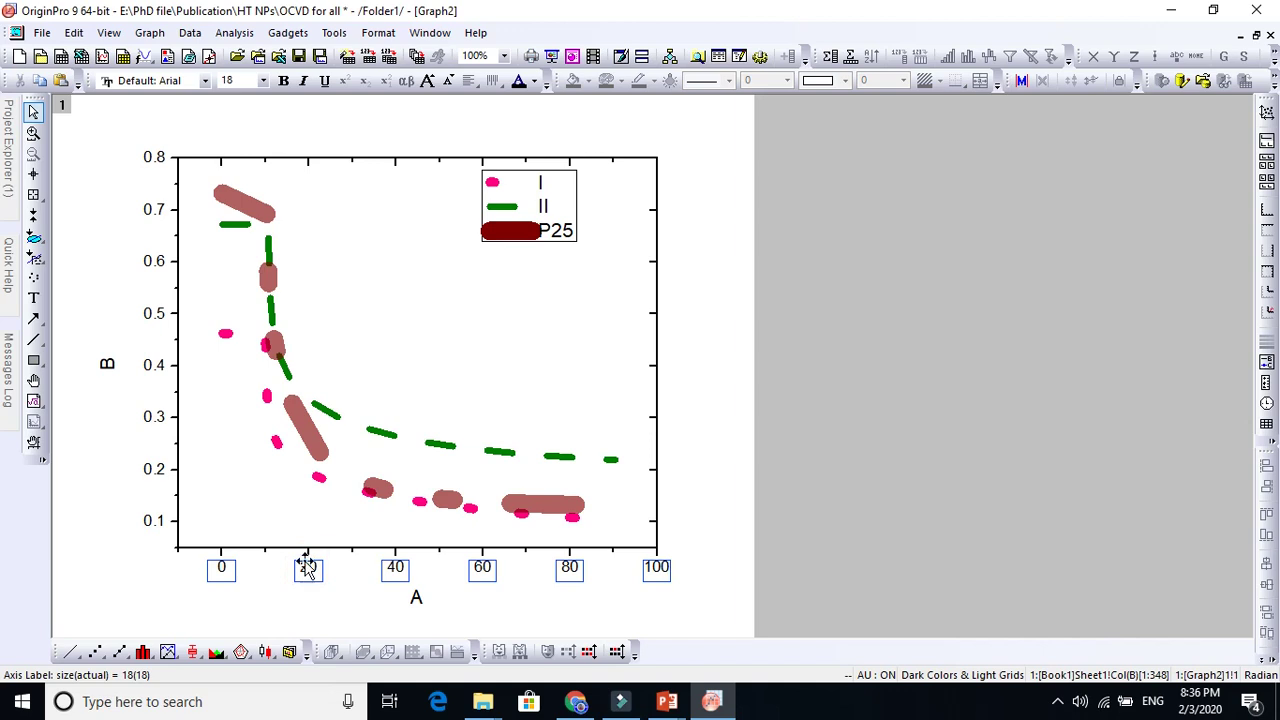
click(284, 84)
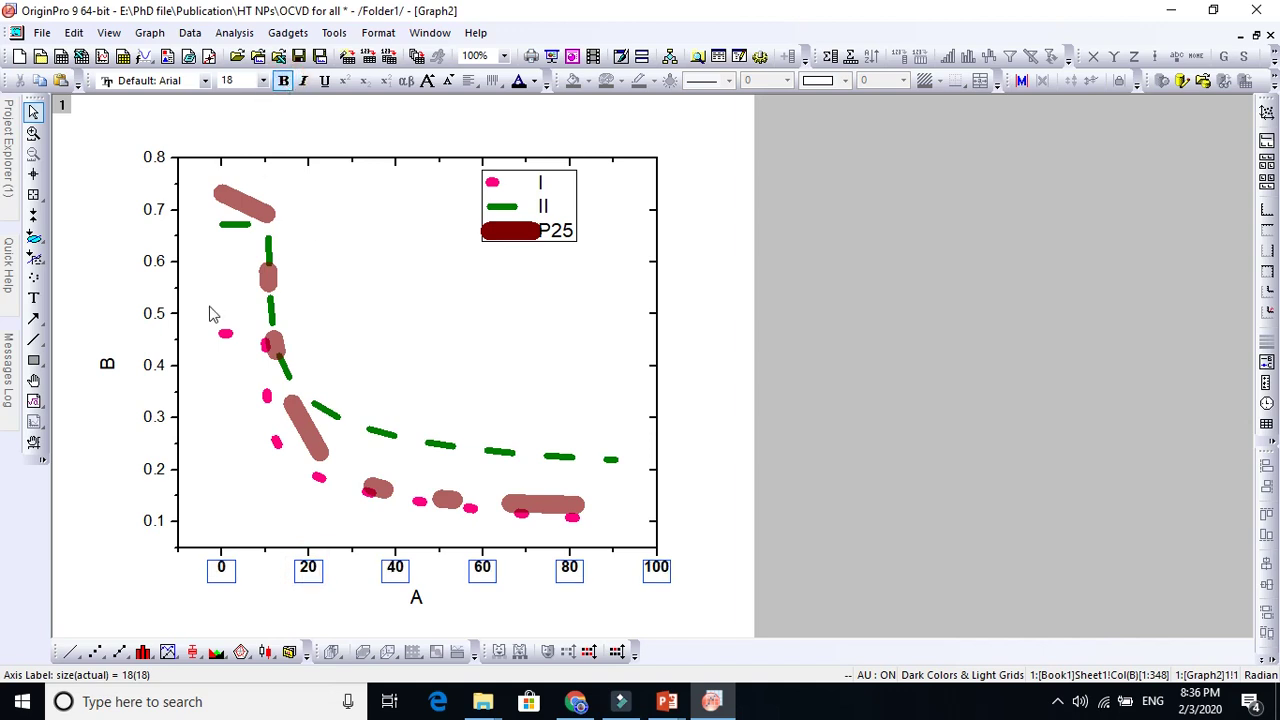
click(163, 313)
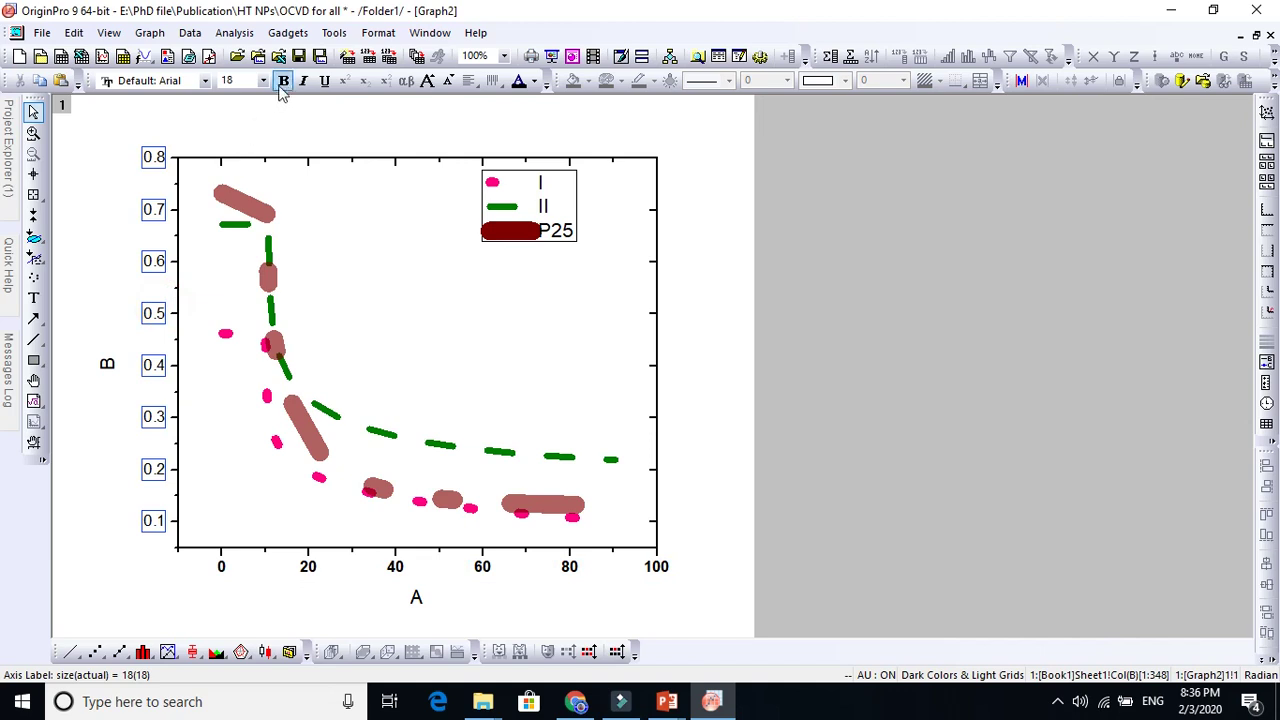
Retitle the x-axis 'Wavelenth (nm)', bold and in a larger font
double_click(418, 598)
key(ctrl+a)
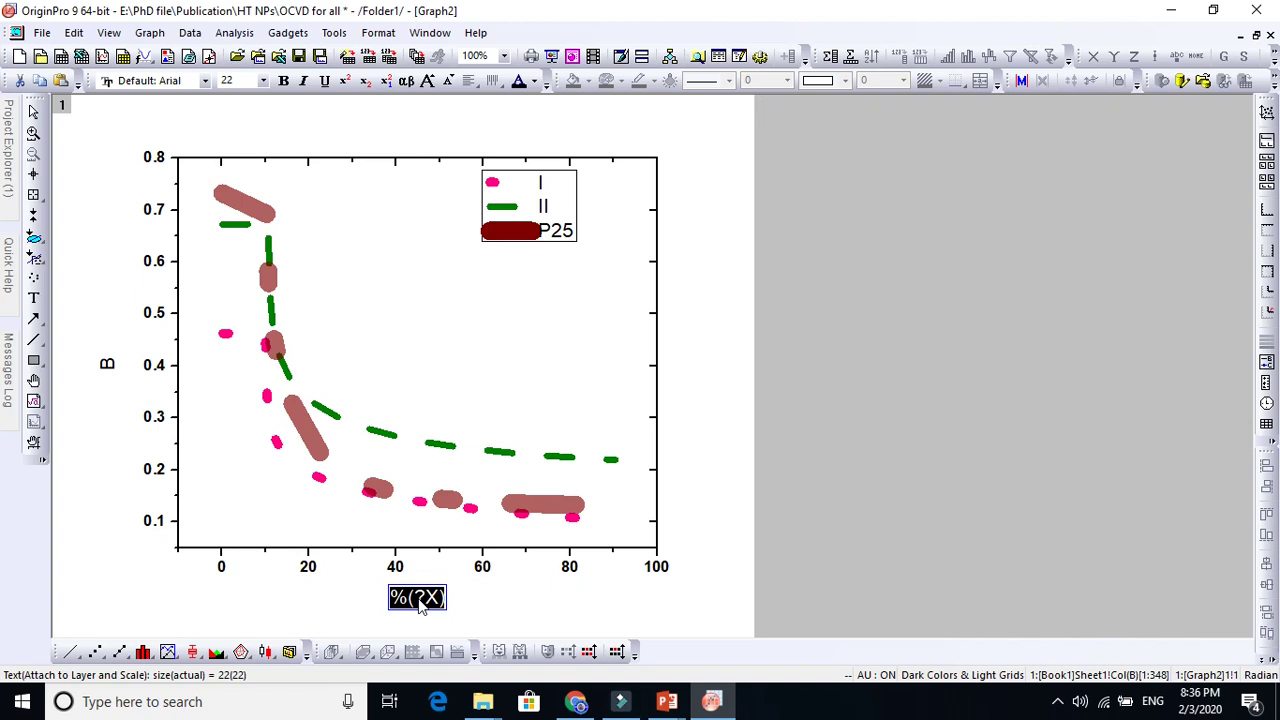
text(Wave)
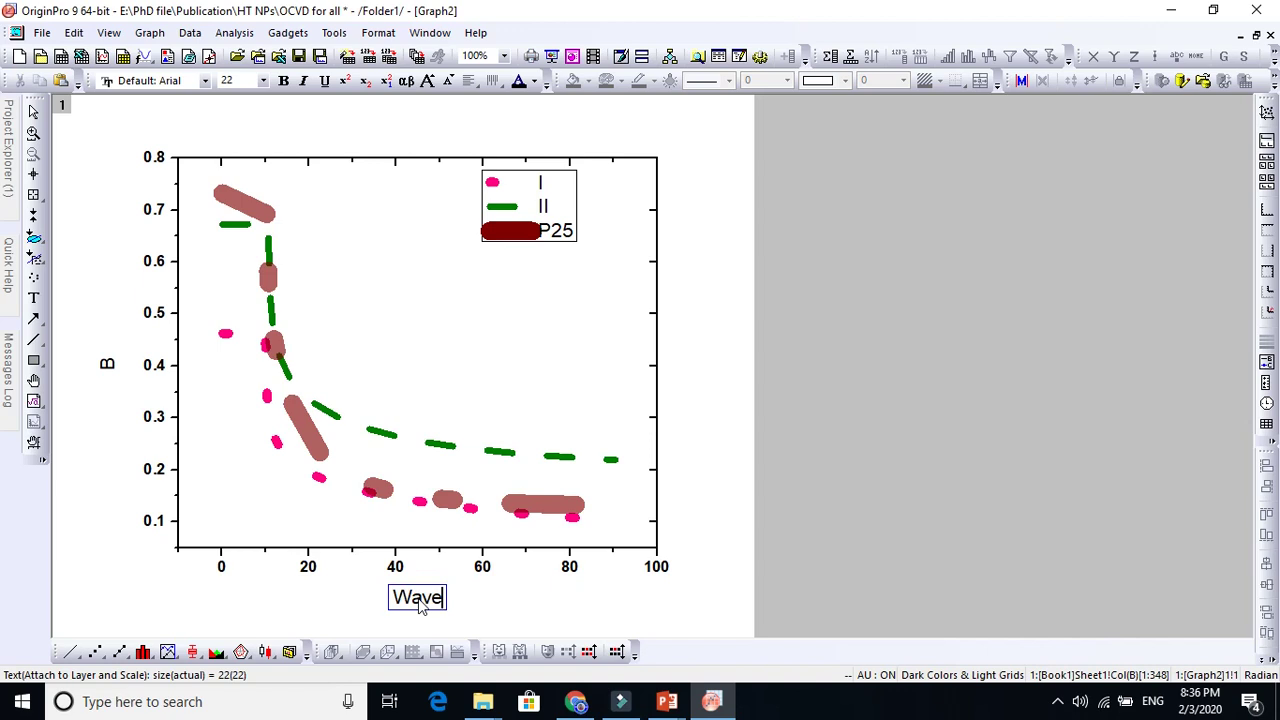
text(lenth)
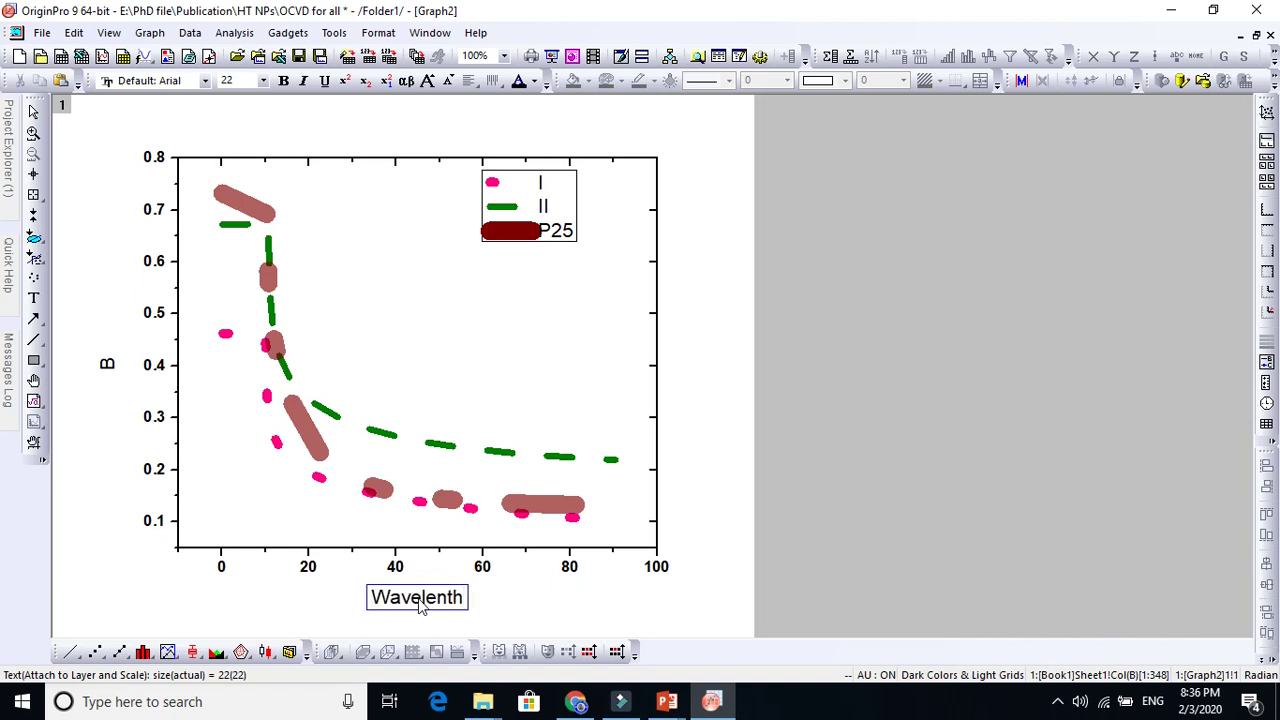
text( (nm)
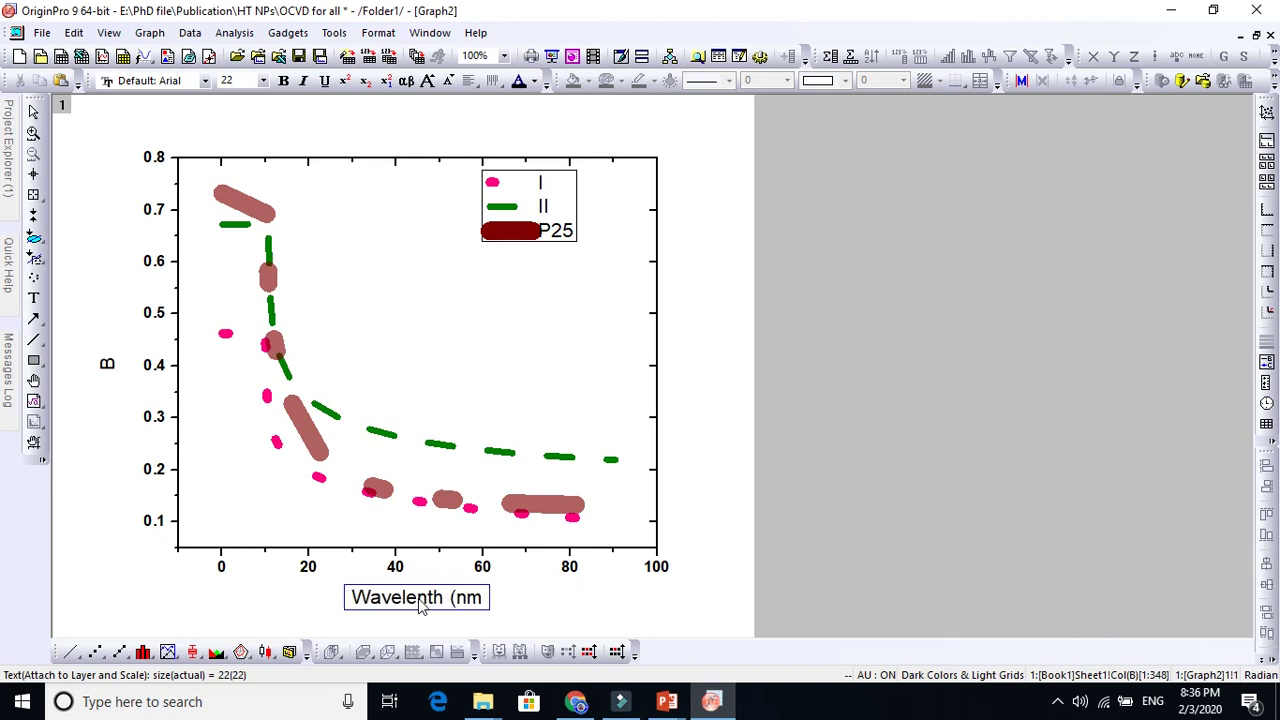
text())
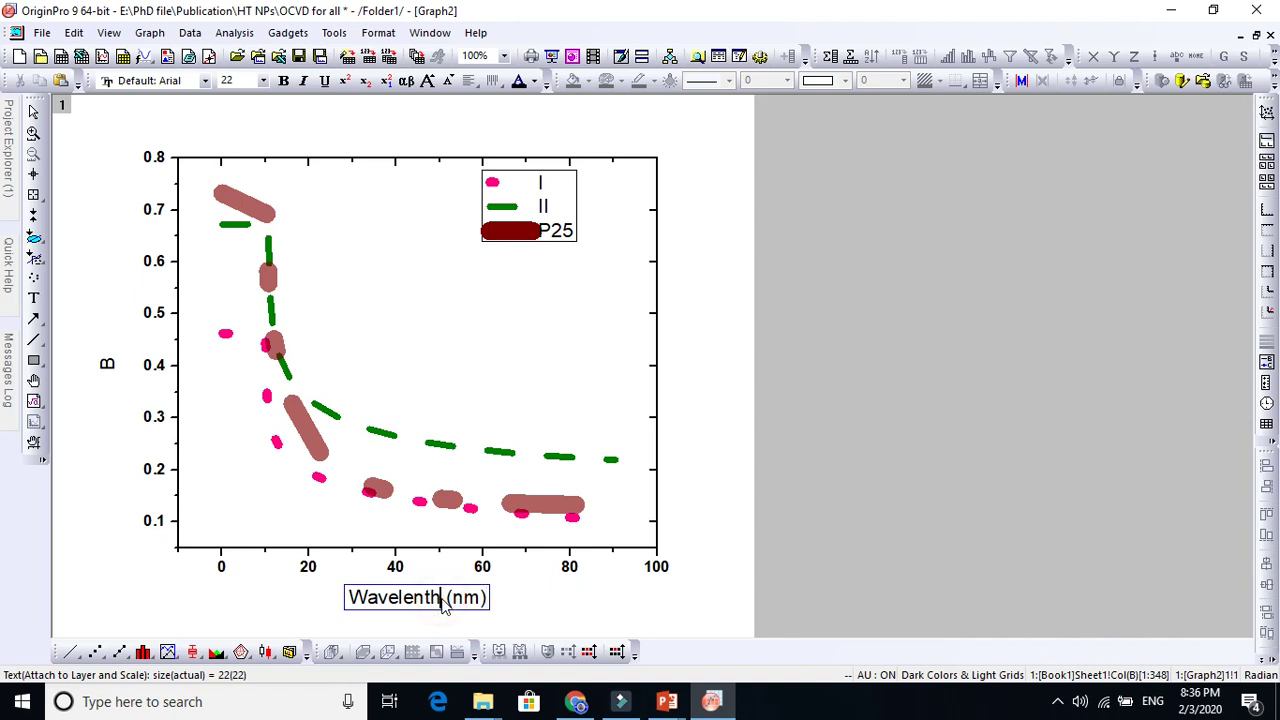
key(ctrl+a)
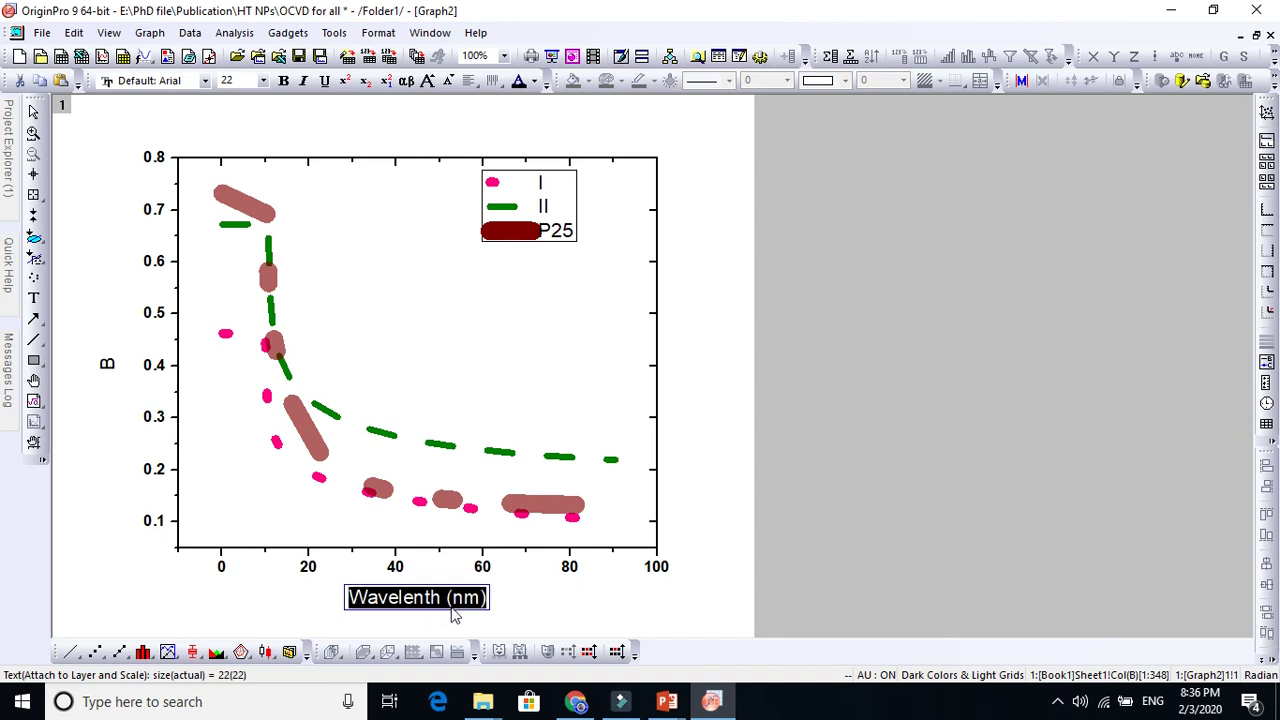
click(284, 81)
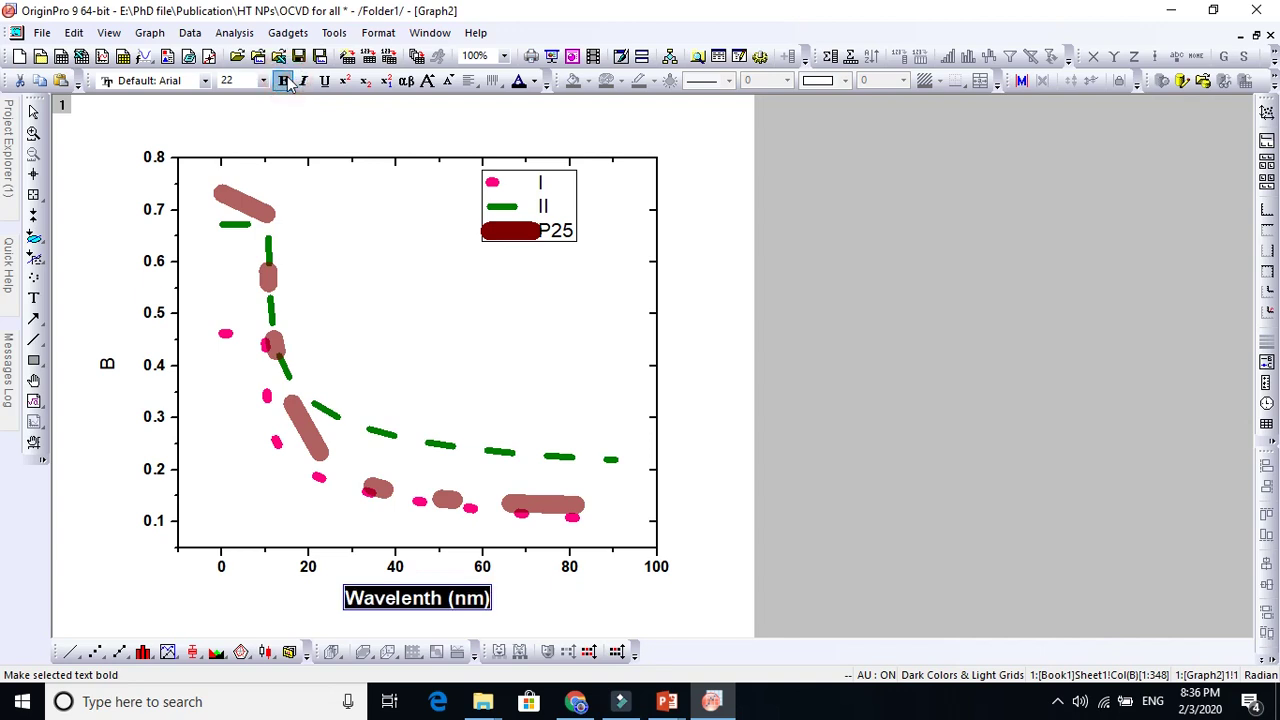
click(428, 80)
Retitle the y-axis 'Efficiency (%)' and make it bold with a larger font
double_click(108, 367)
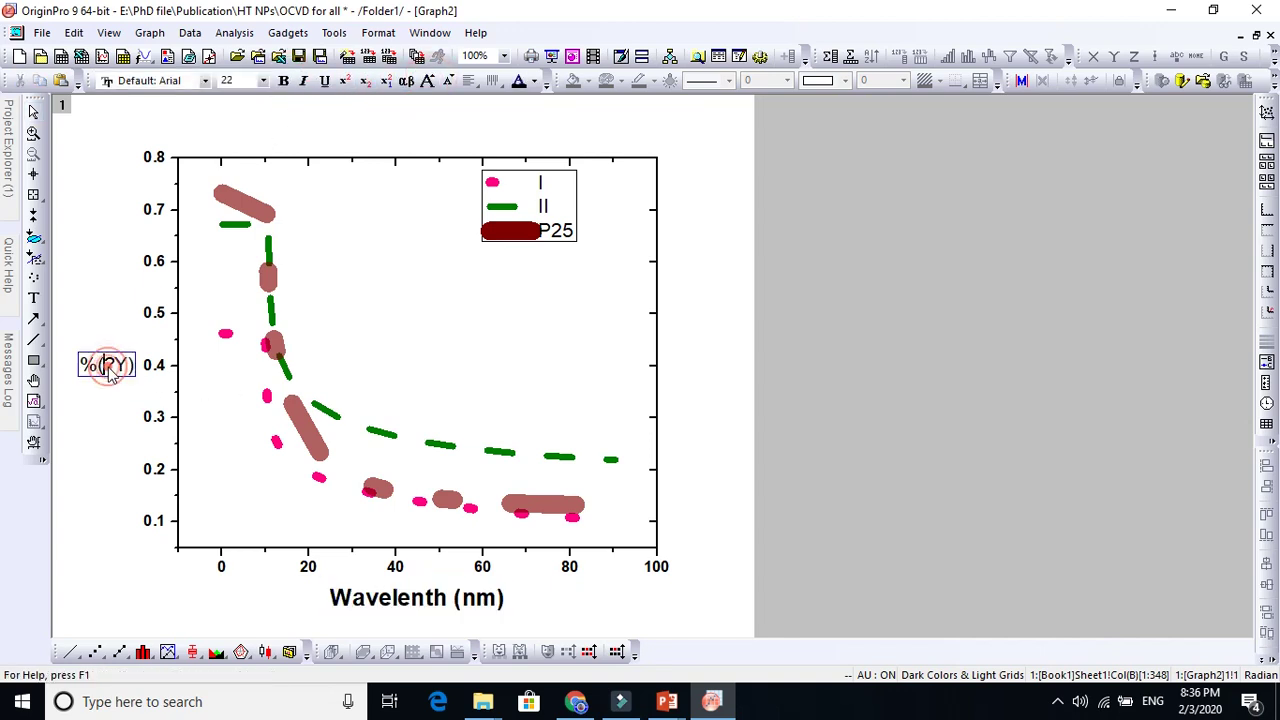
key(ctrl+a)
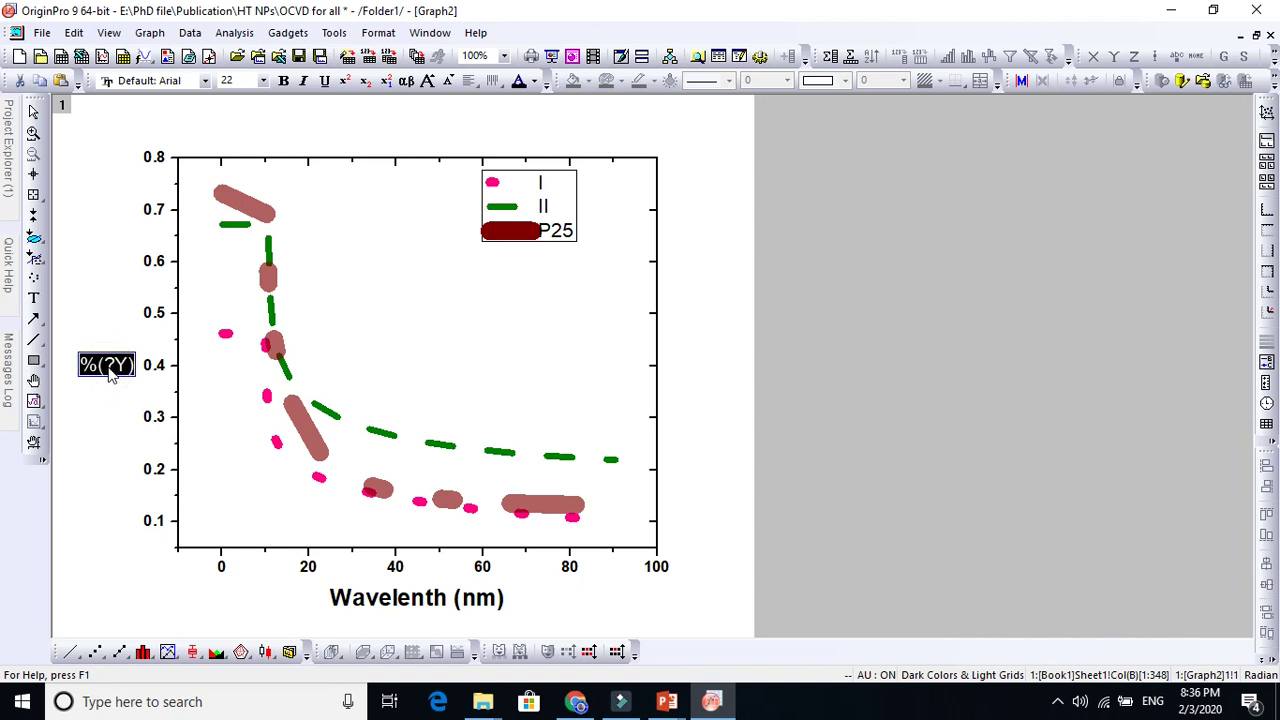
text(Effi)
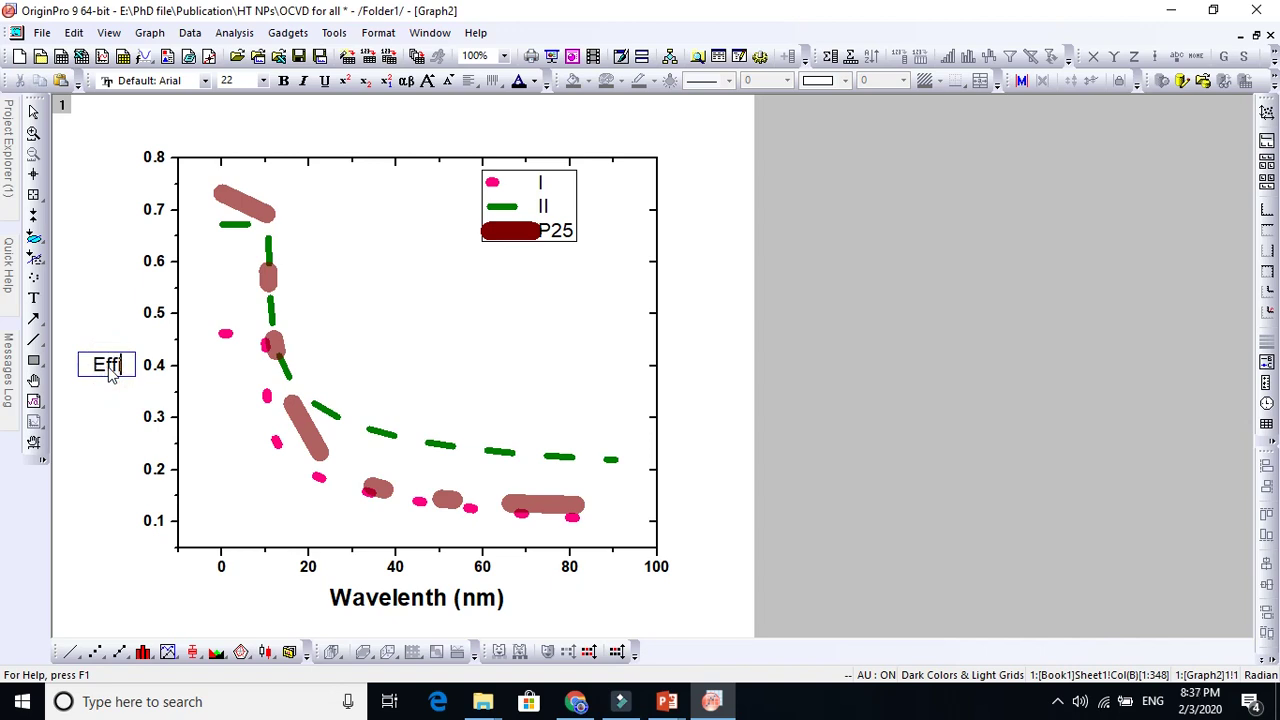
text(ciency)
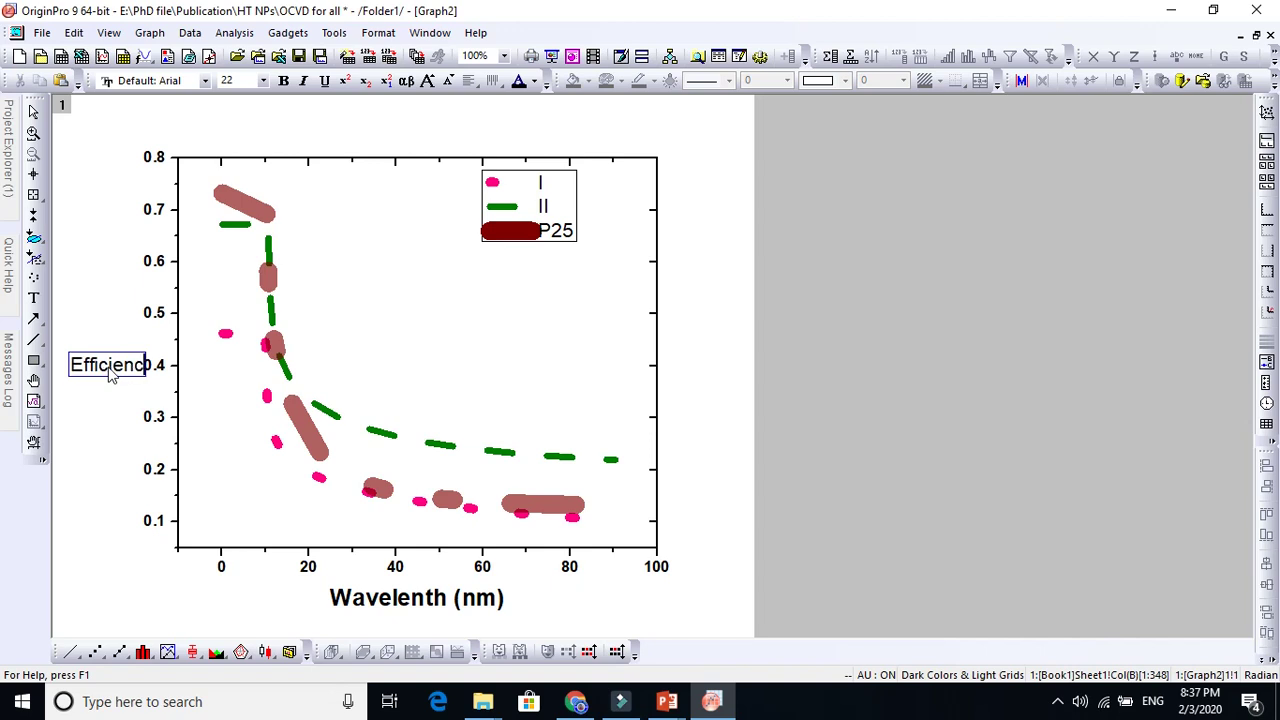
text( ()
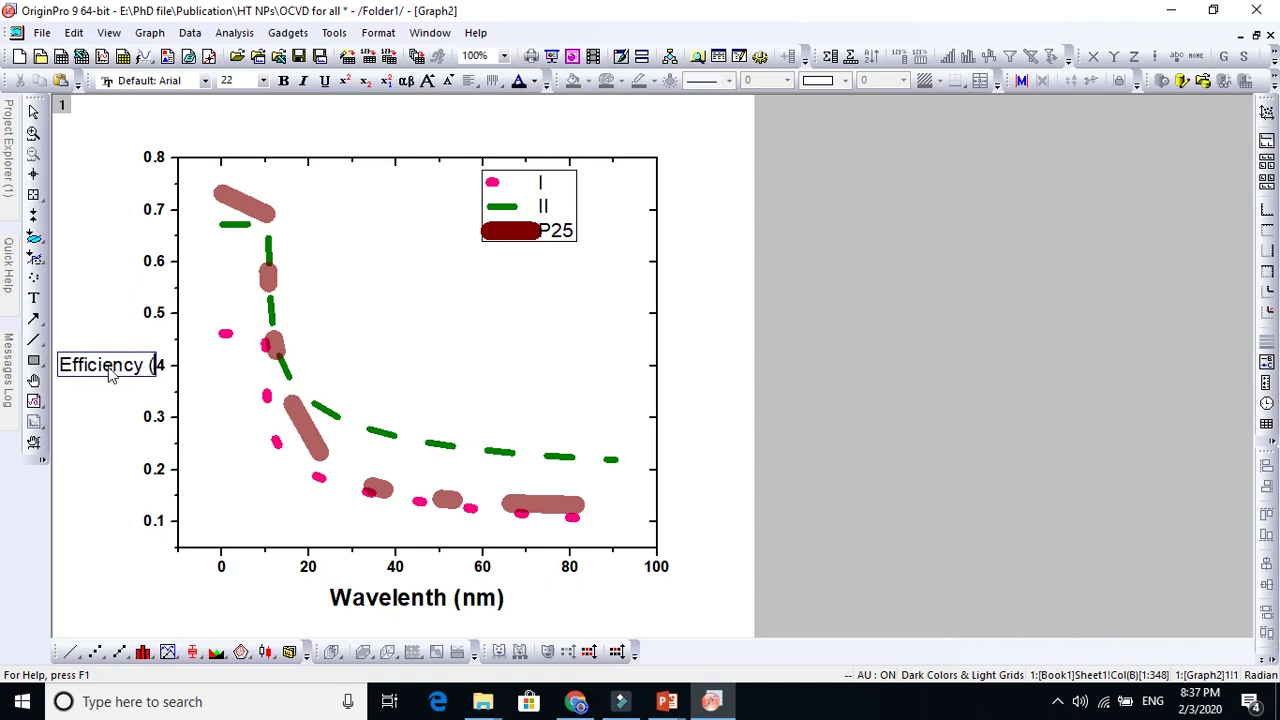
text(%))
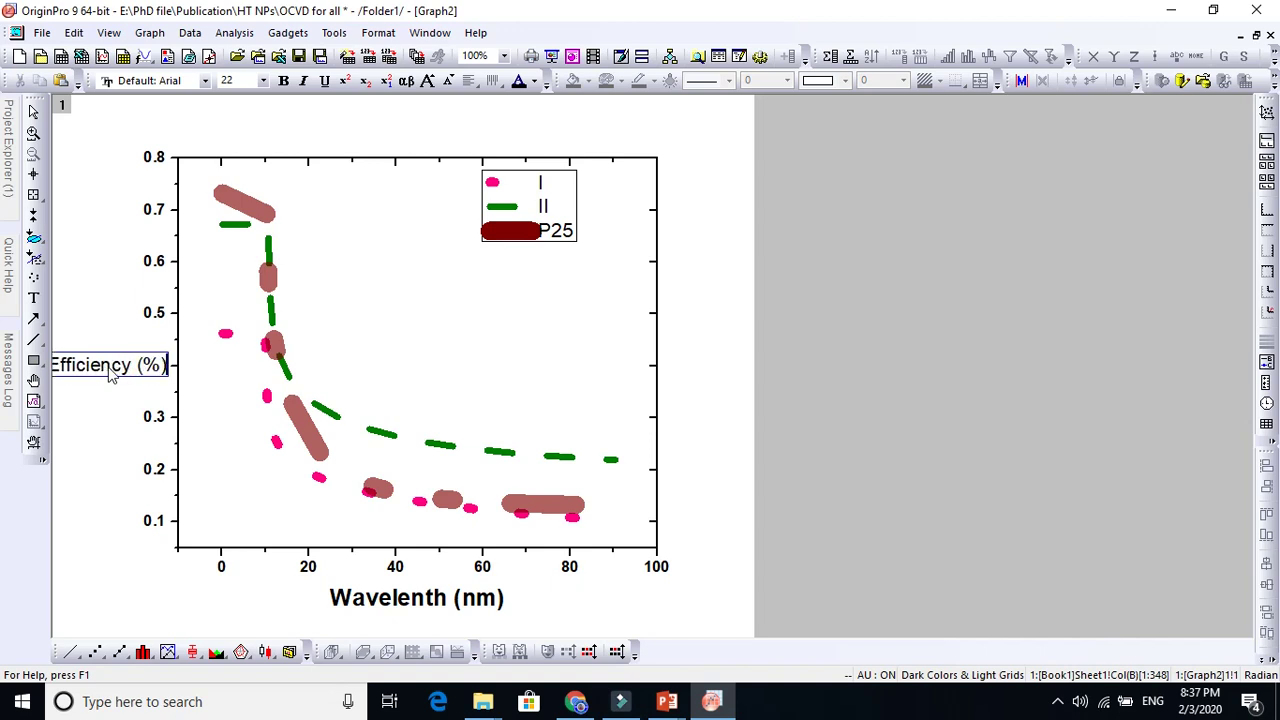
triple_click(110, 368)
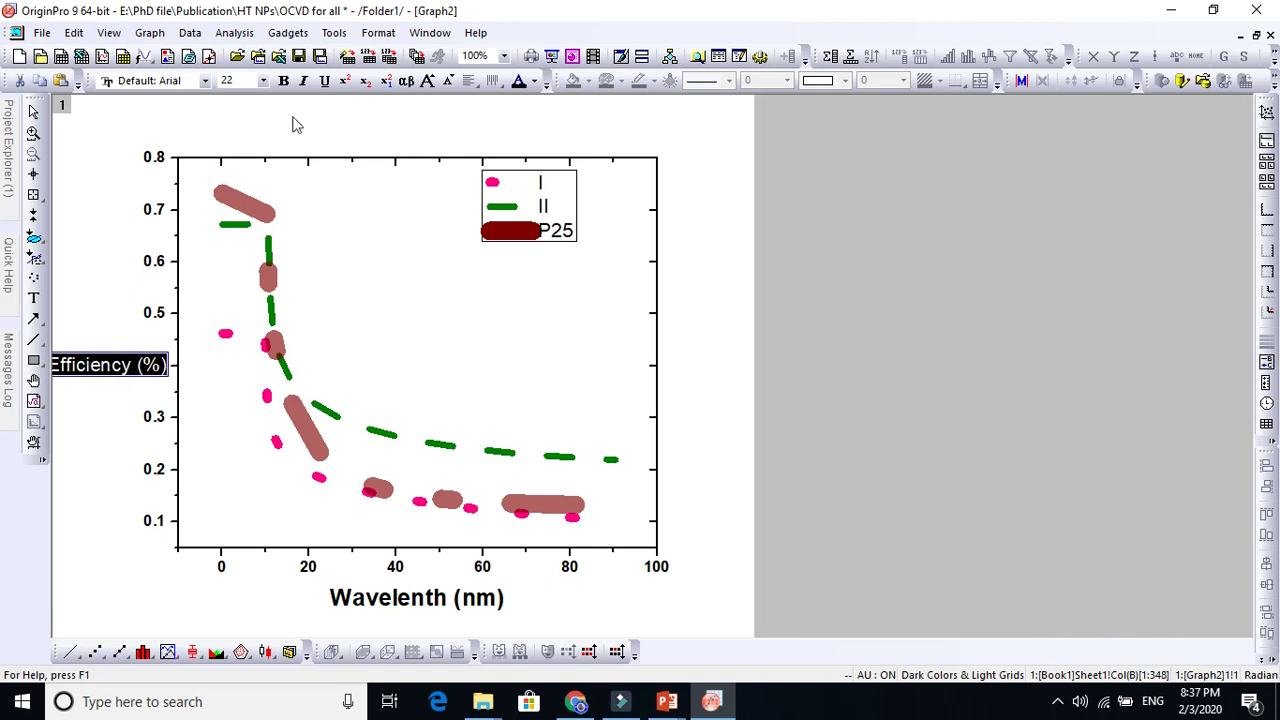
click(283, 82)
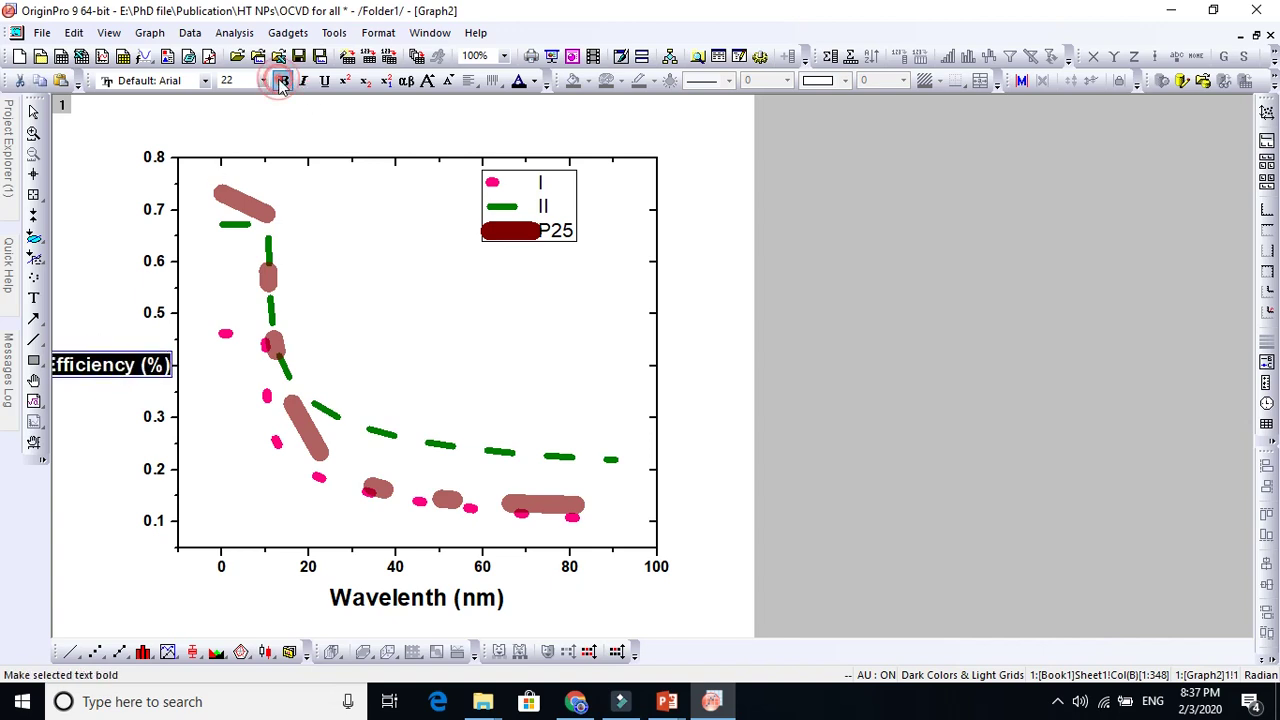
click(427, 82)
click(723, 330)
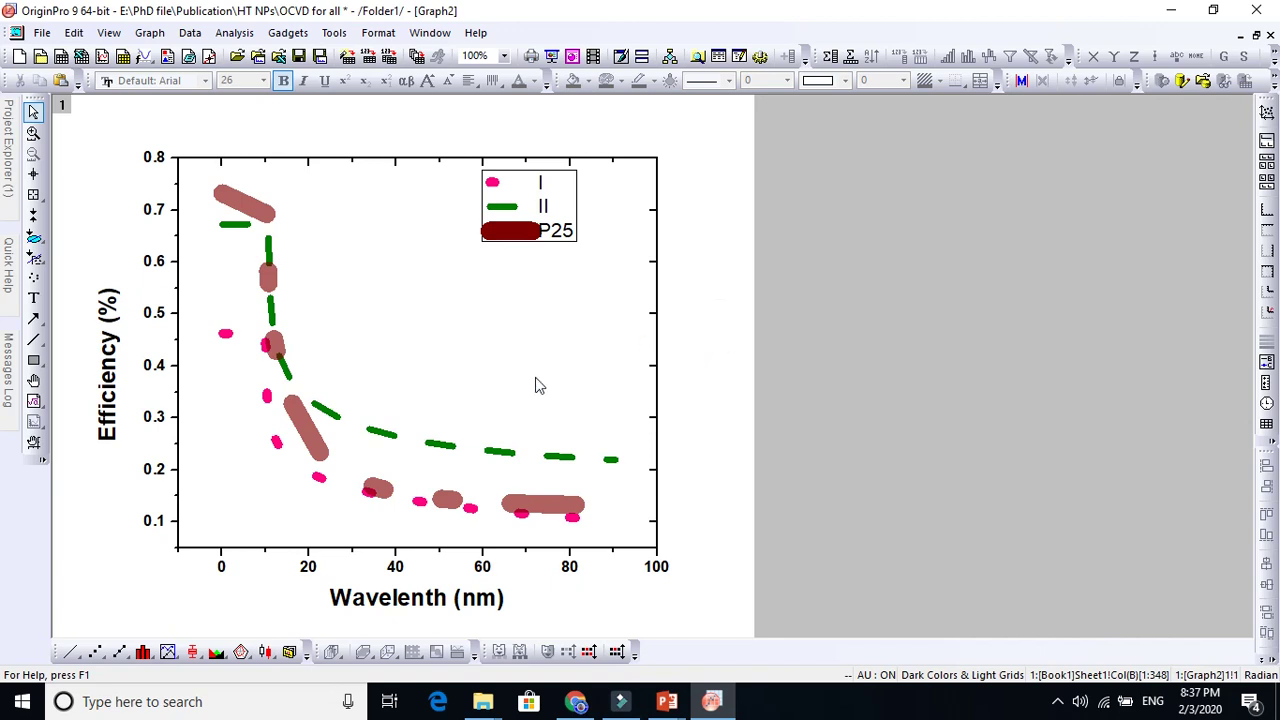
Make the legend labels I, II and P25 bold and enlarge their font
double_click(537, 202)
click(283, 81)
click(427, 82)
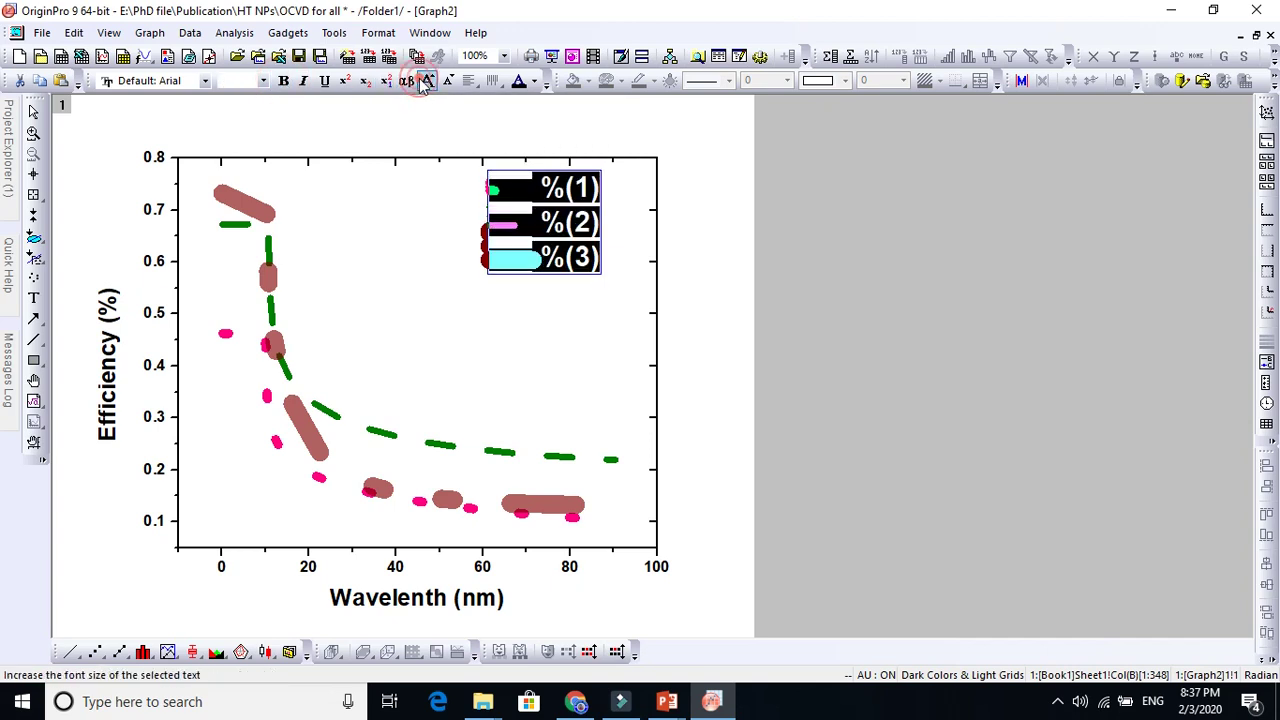
click(757, 312)
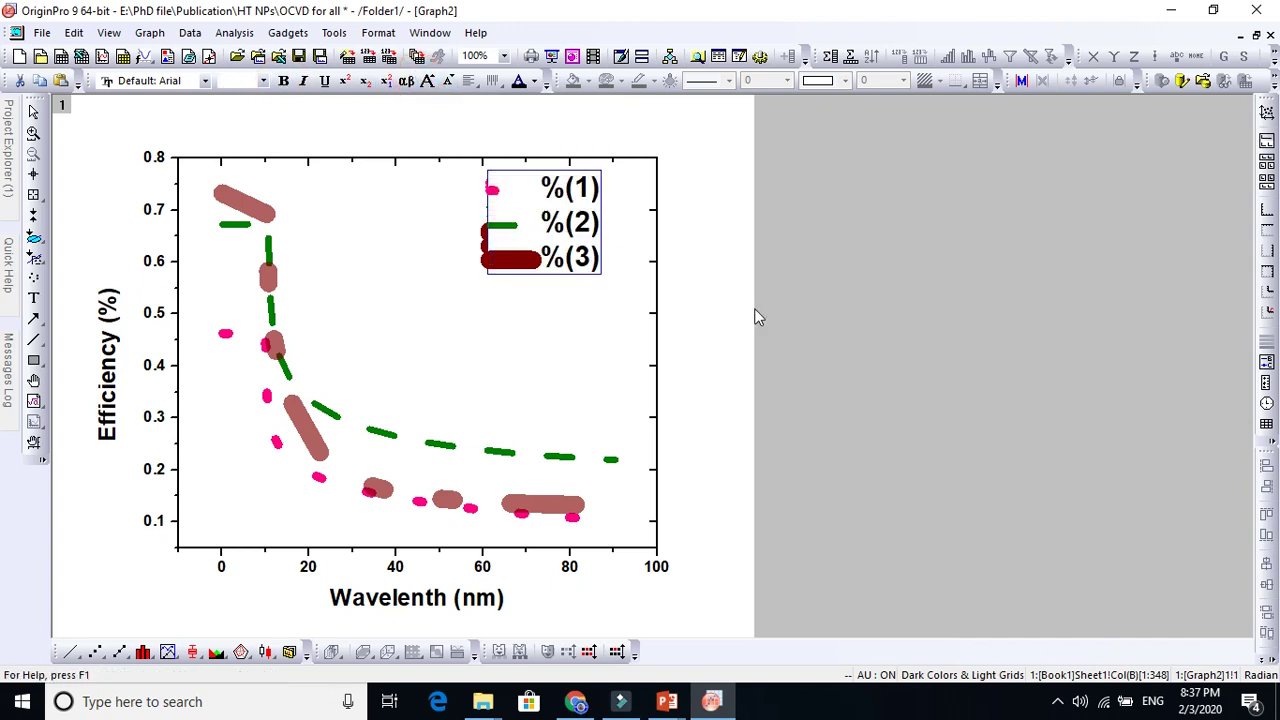
click(575, 278)
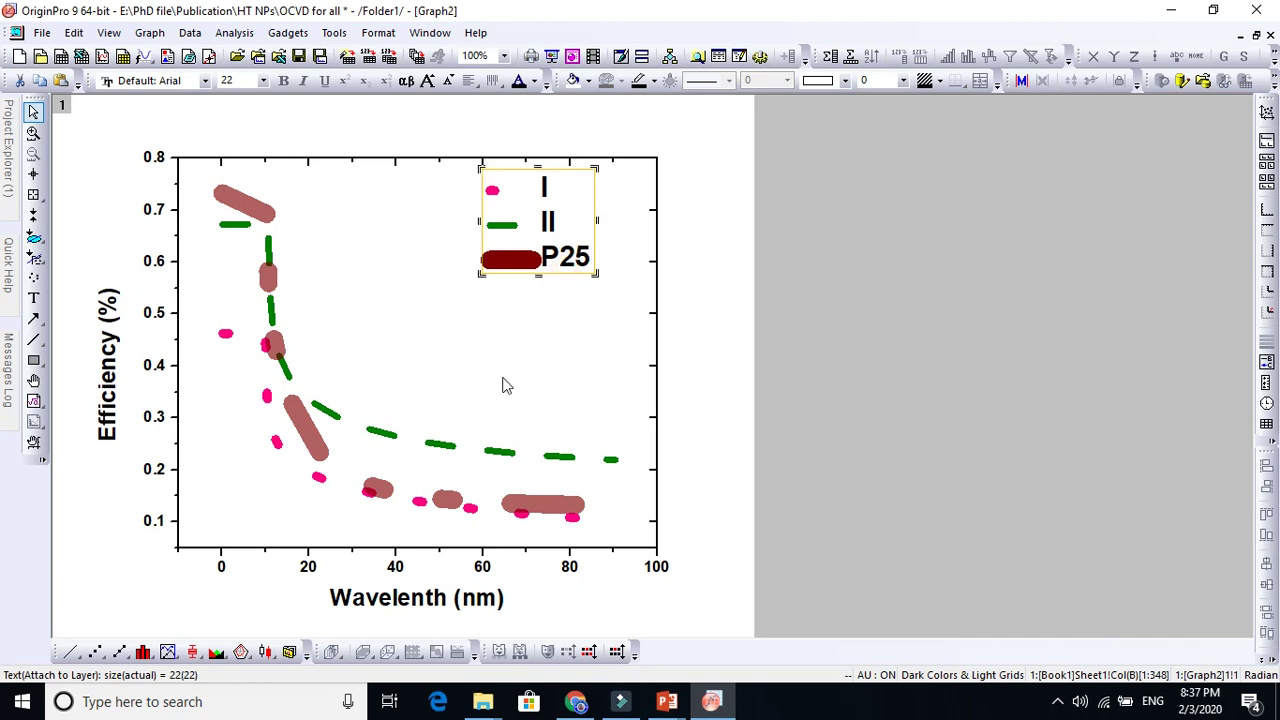
click(715, 395)
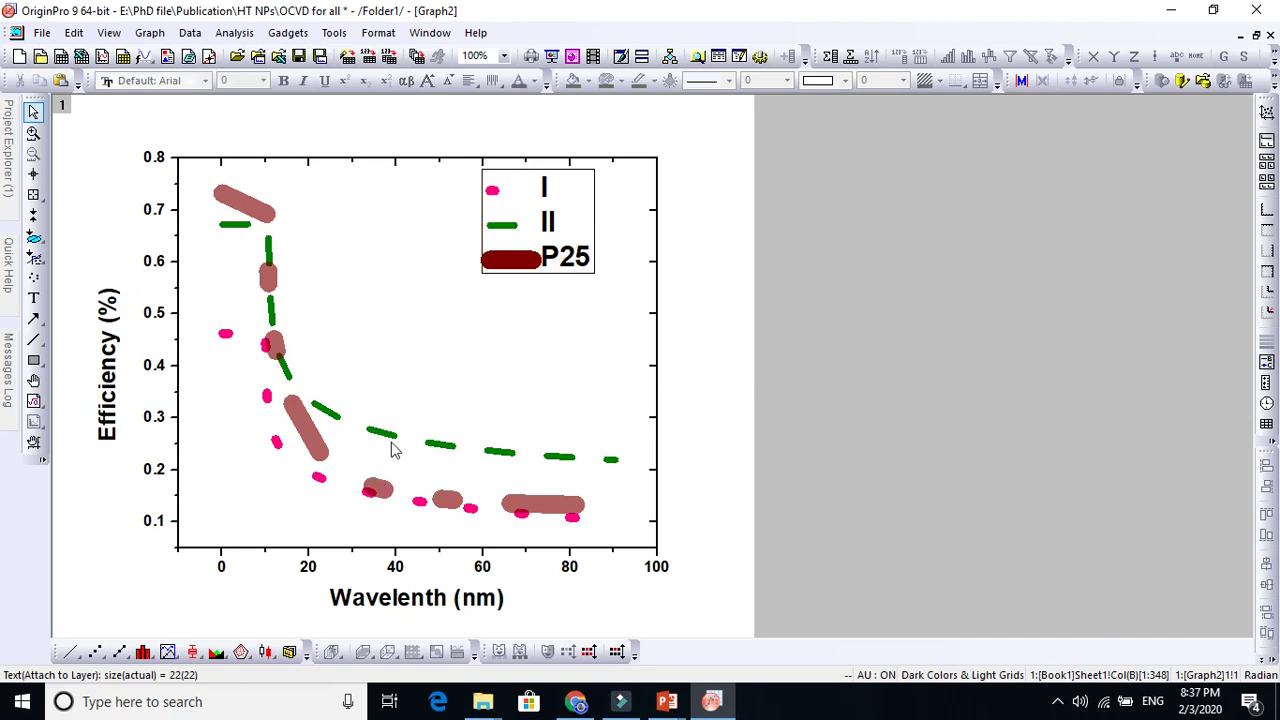
double_click(390, 446)
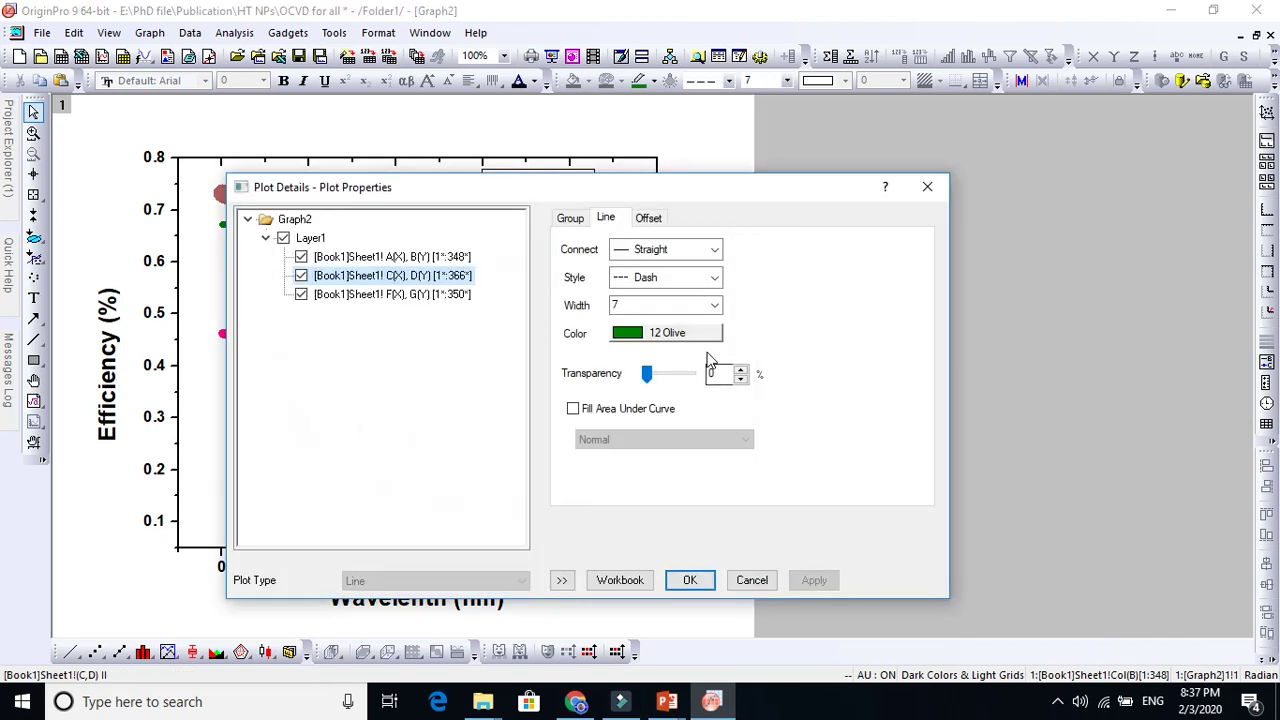
drag(482, 199, 727, 127)
click(815, 147)
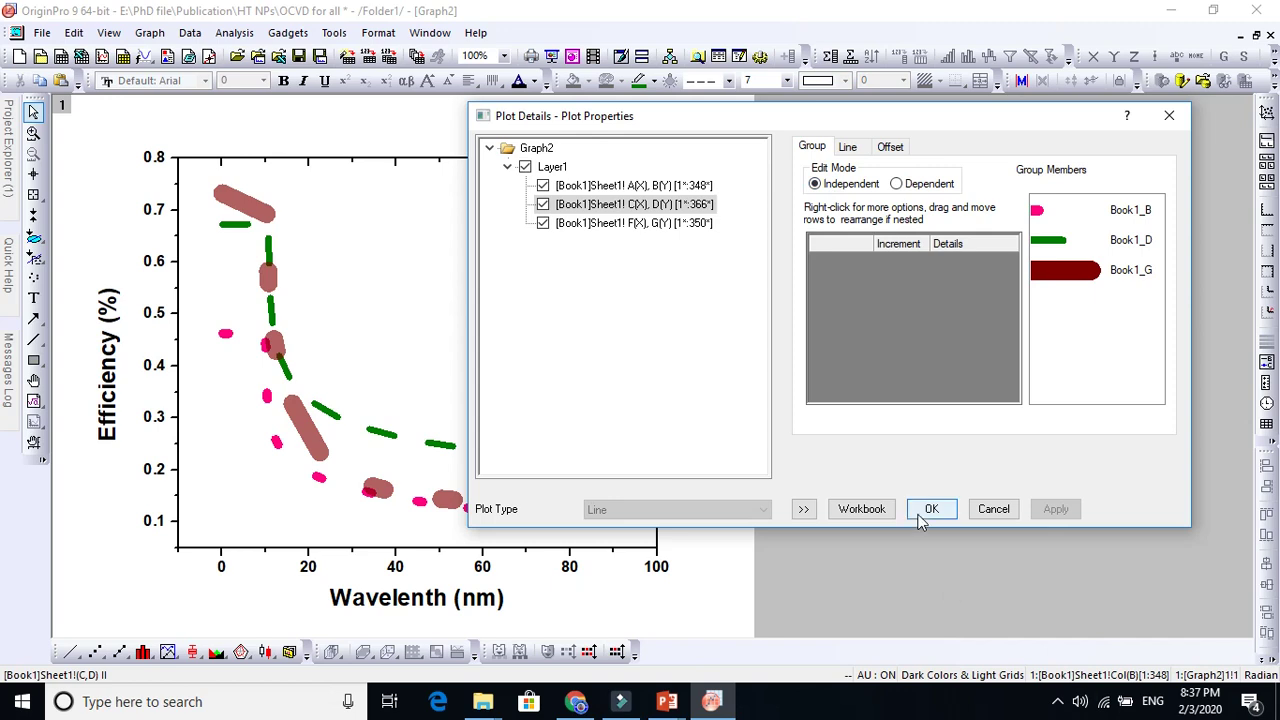
click(985, 510)
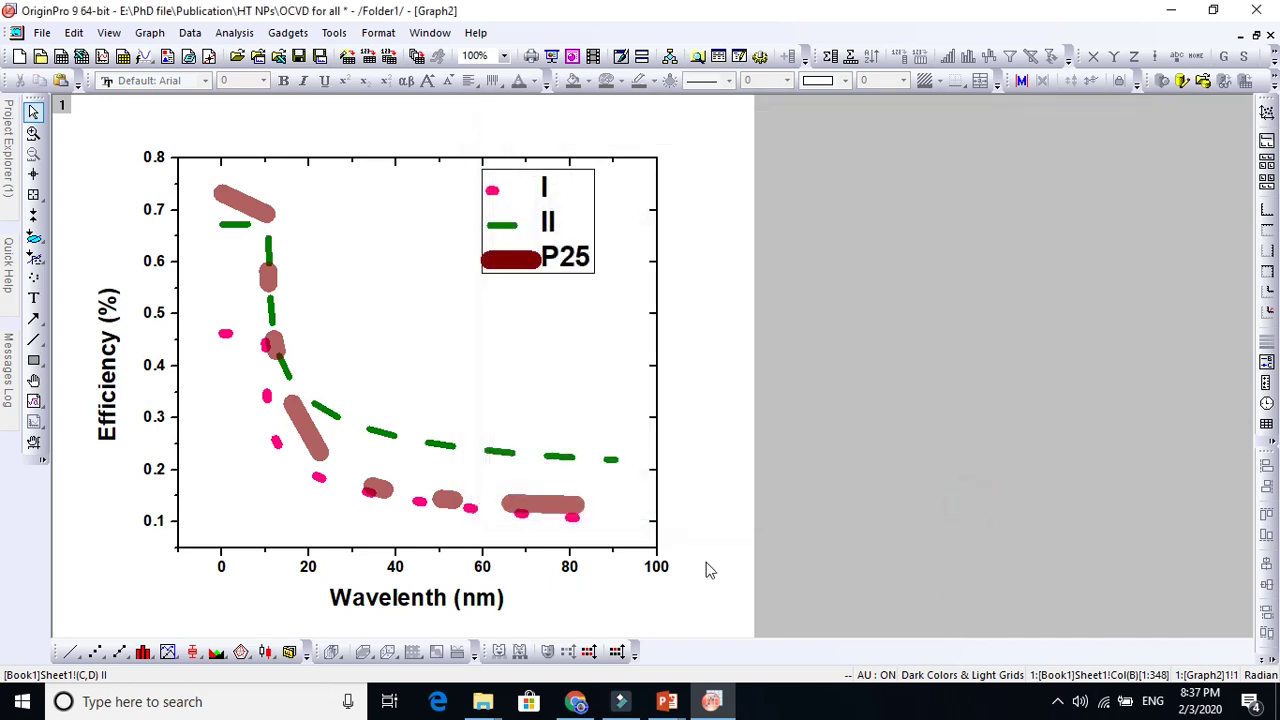
double_click(482, 568)
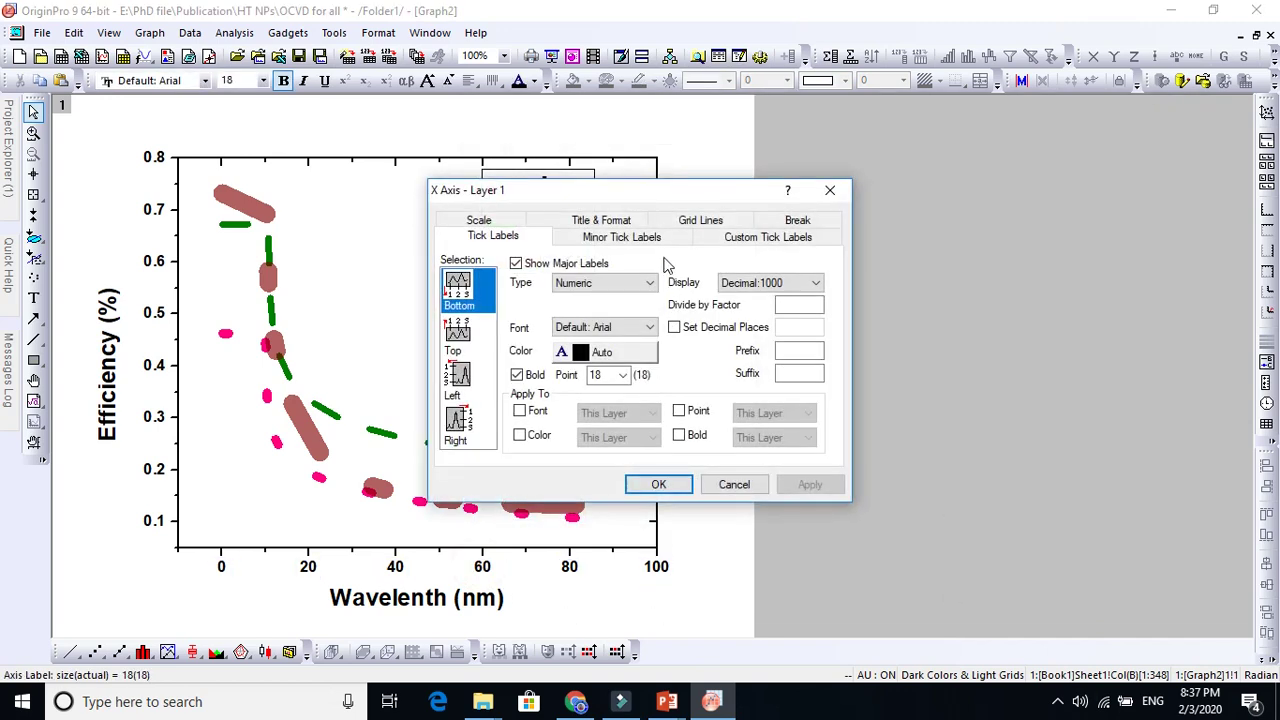
drag(563, 183, 822, 158)
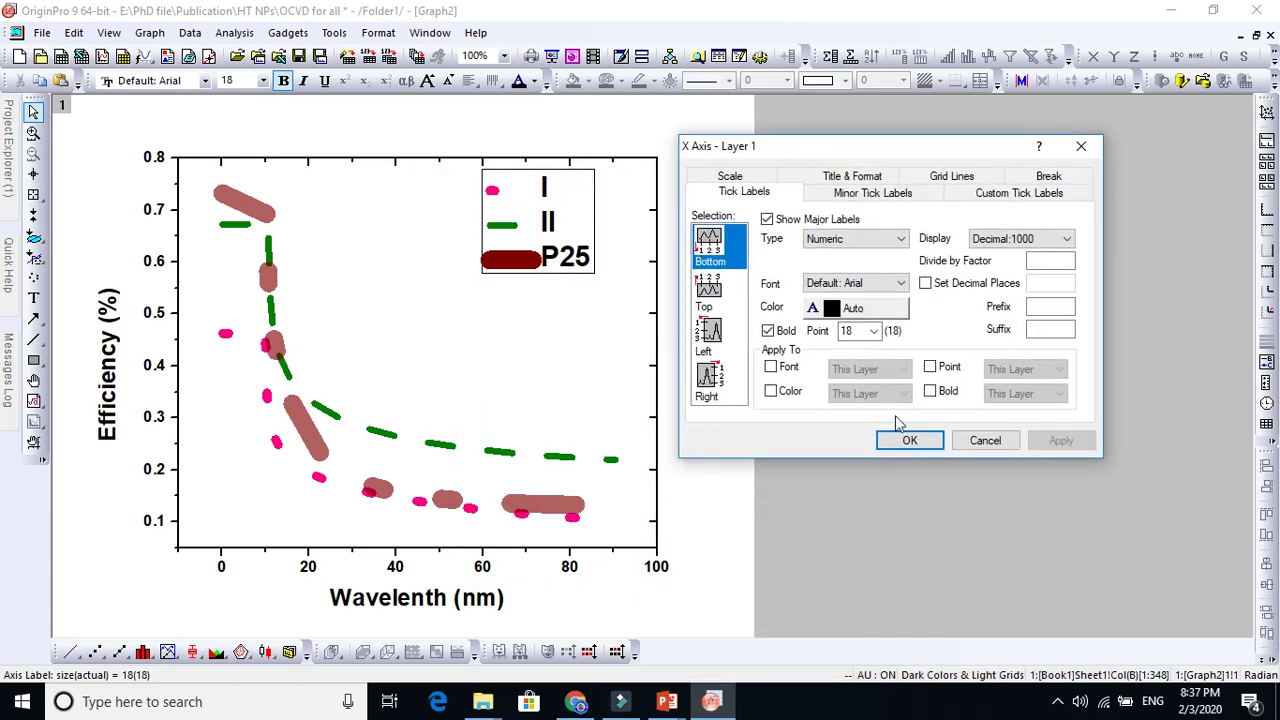
click(907, 444)
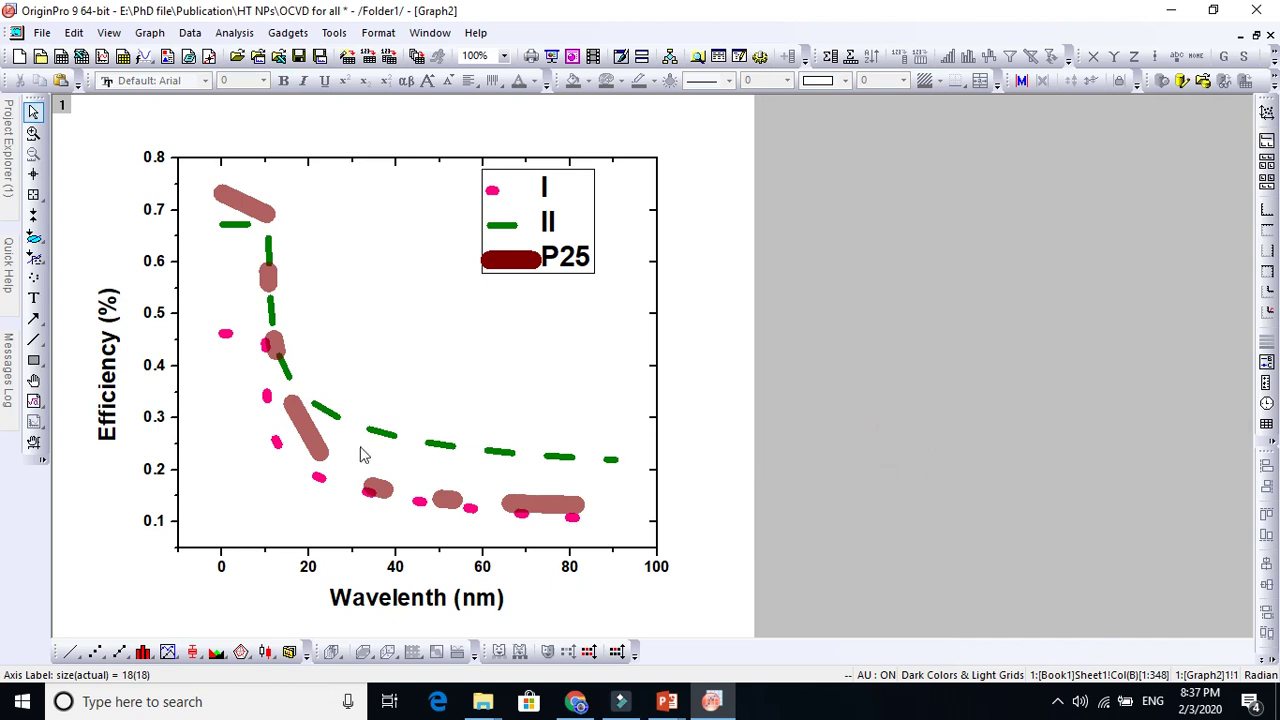
click(313, 432)
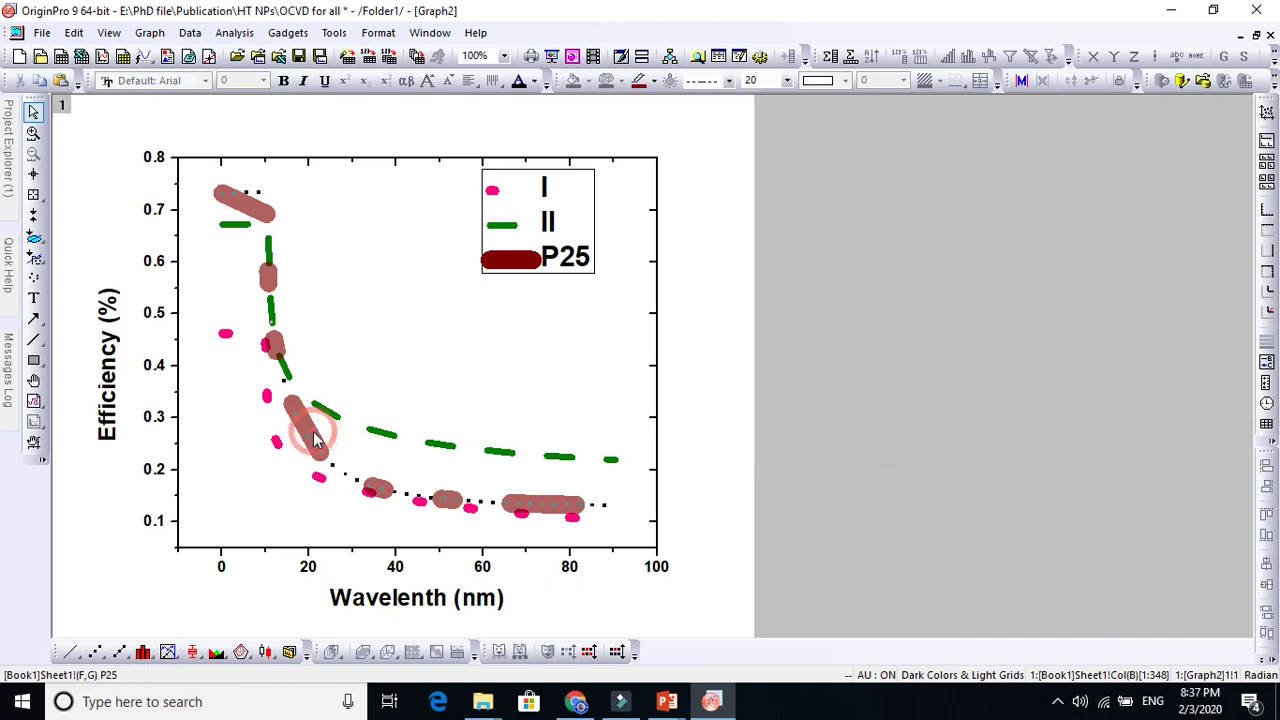
Recolour the P25 curve bright green and the II curve navy
click(653, 81)
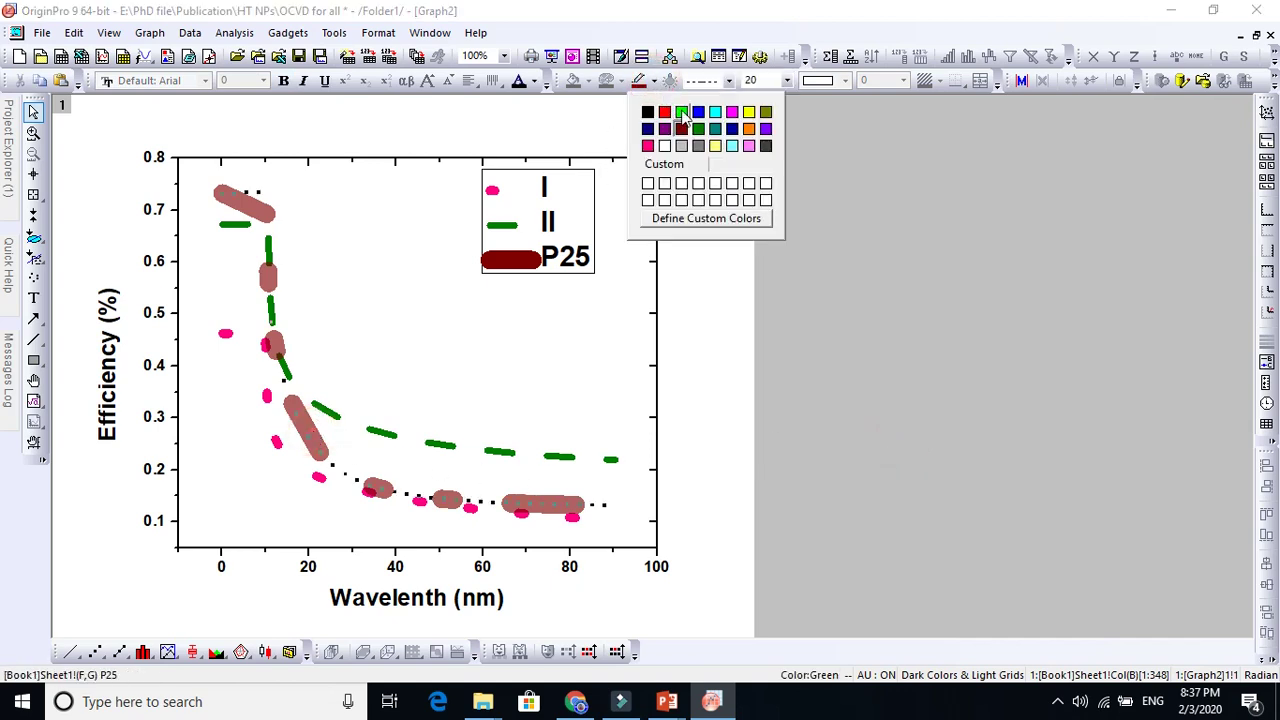
click(682, 113)
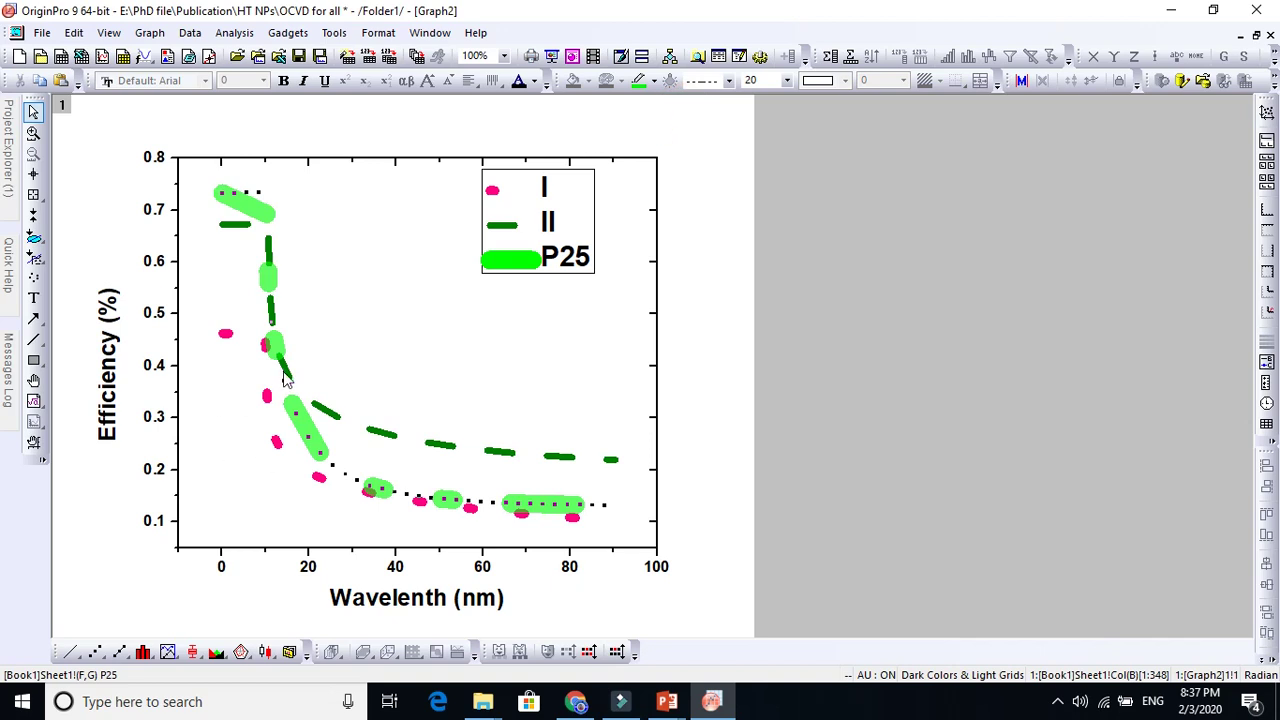
click(318, 410)
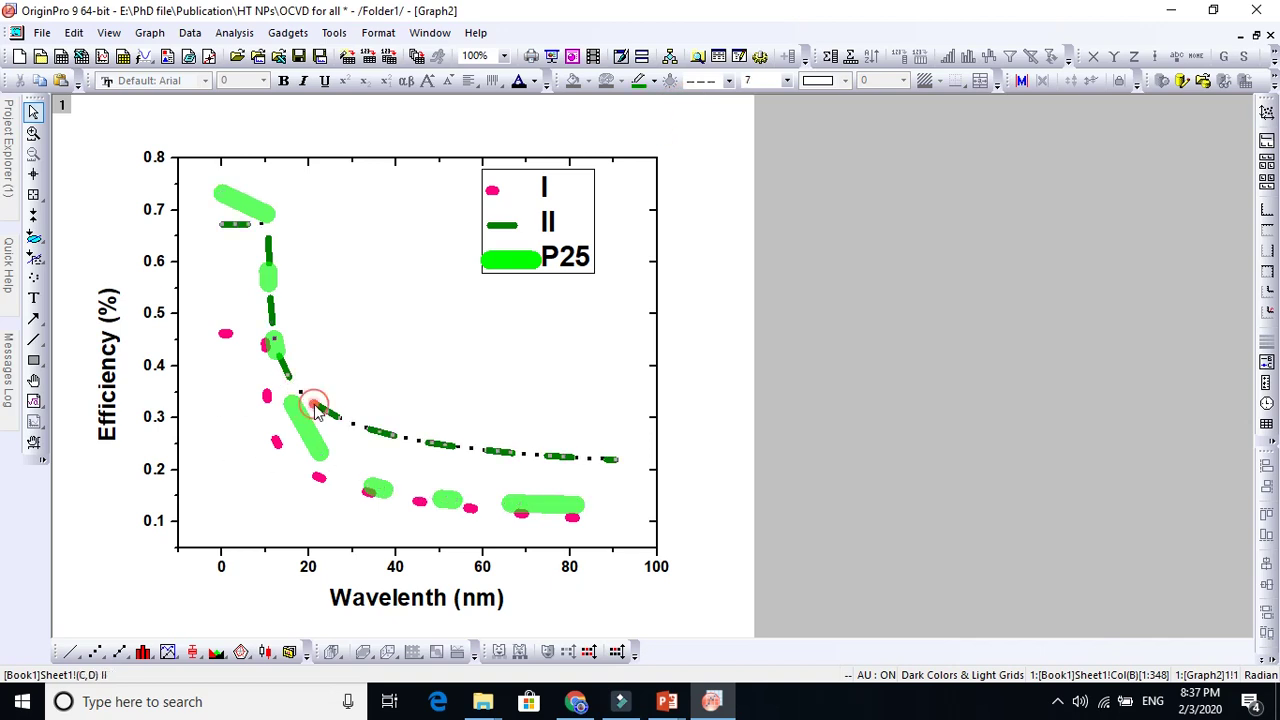
click(654, 82)
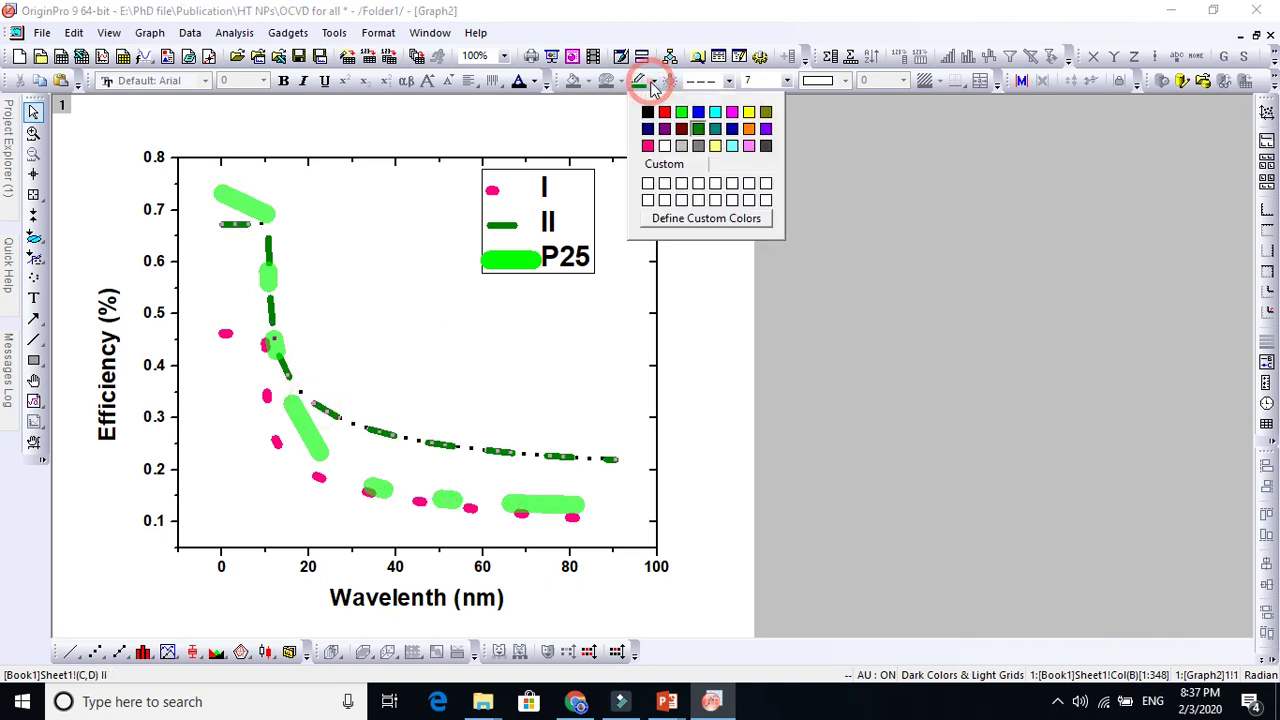
click(747, 112)
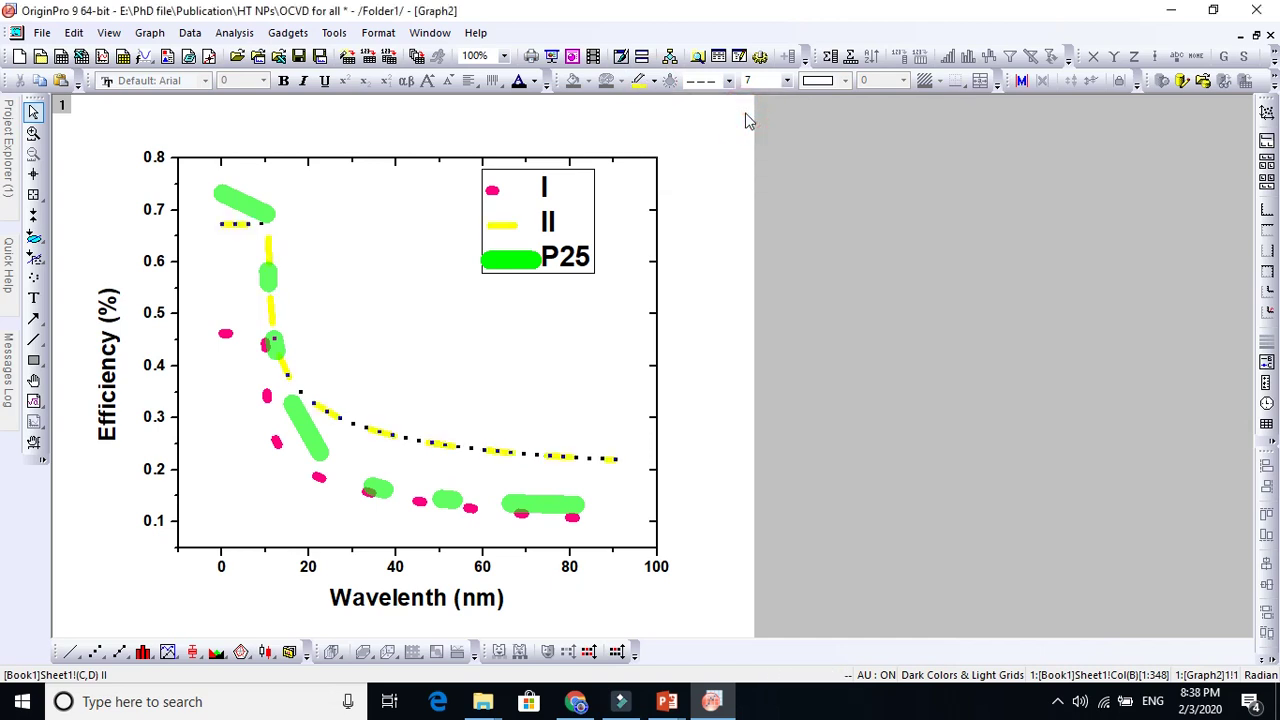
click(654, 82)
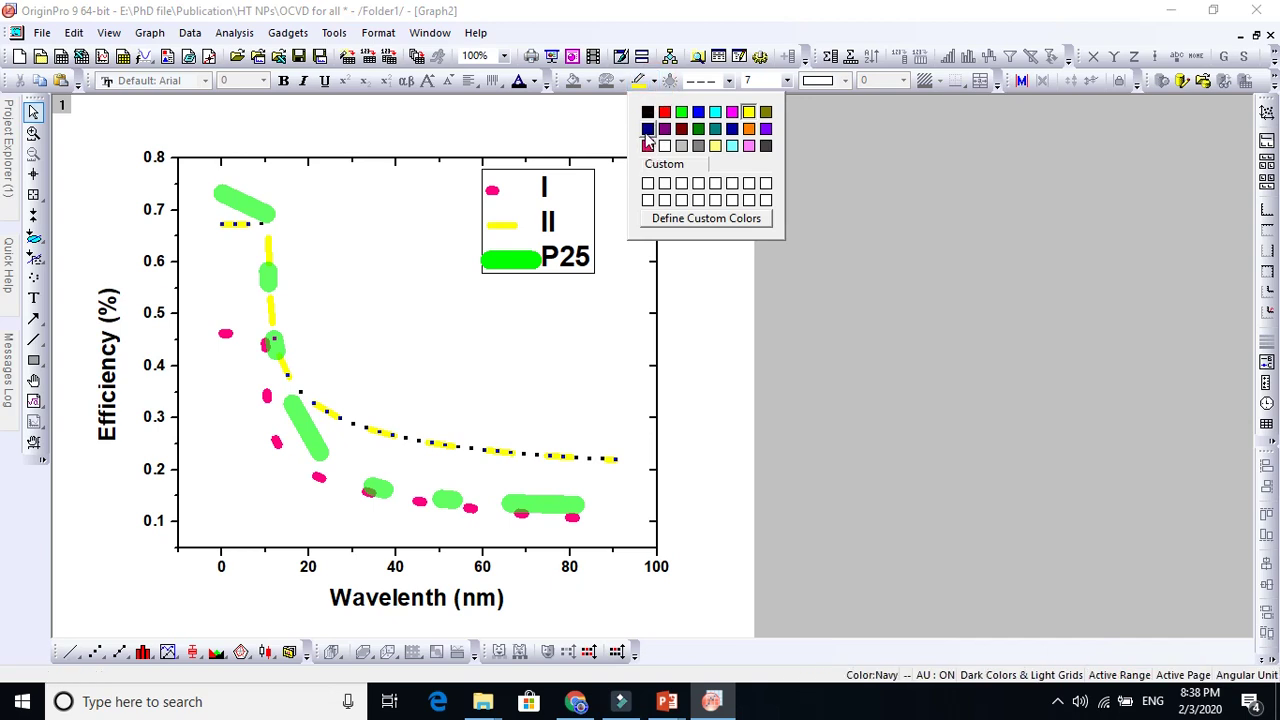
click(647, 129)
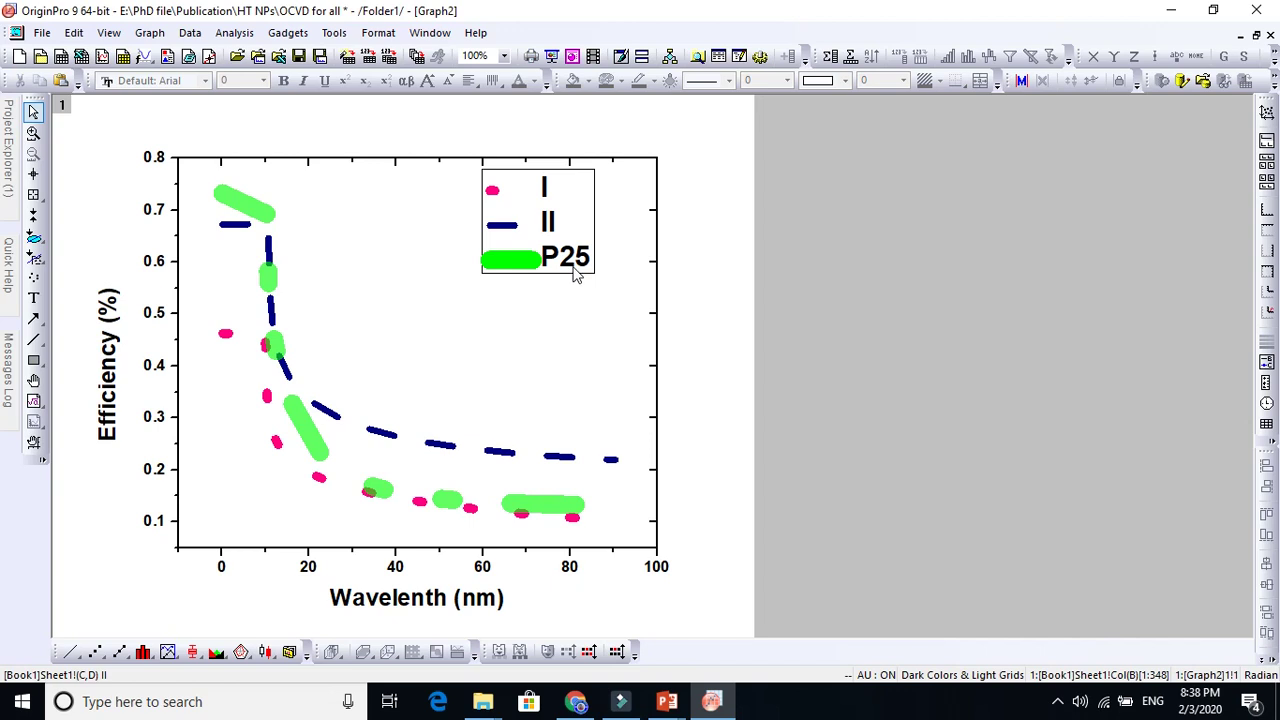
Nudge the legend slightly to the right within the plot frame
mouse_move(576, 276)
mouse_down()
mouse_move(571, 263)
mouse_move(494, 280)
mouse_move(582, 276)
mouse_up()
click(496, 283)
click(812, 266)
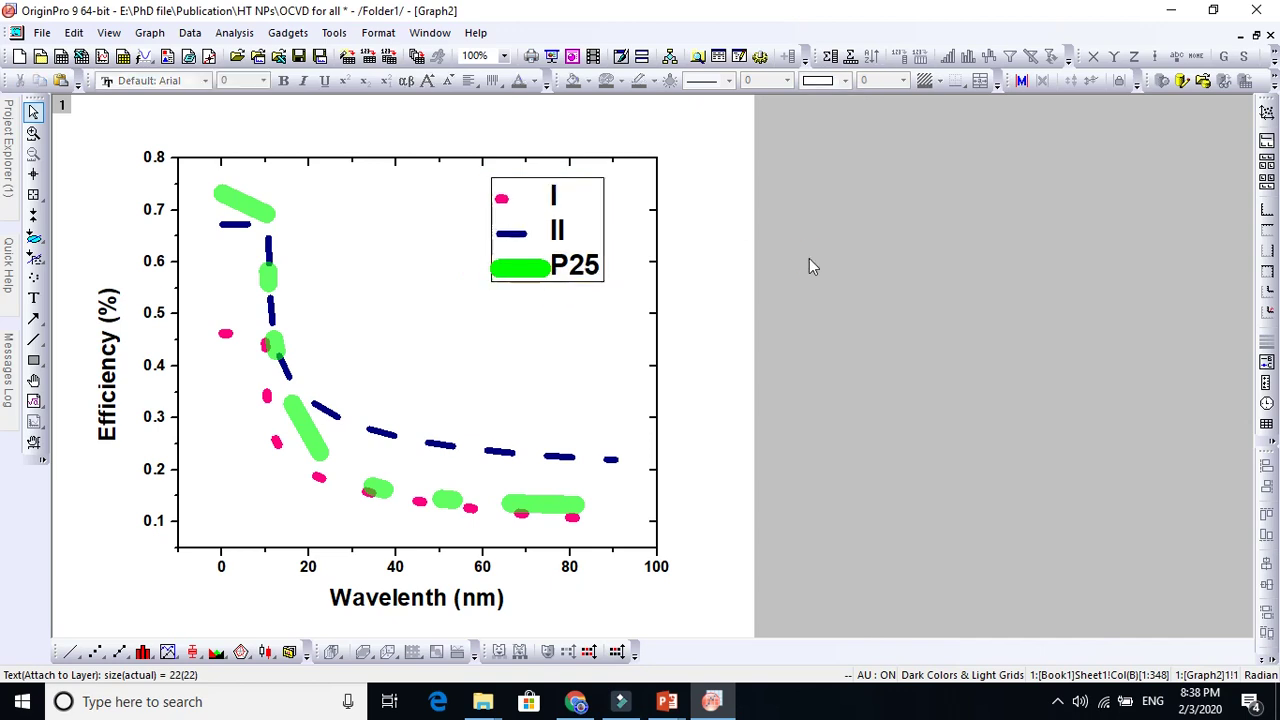